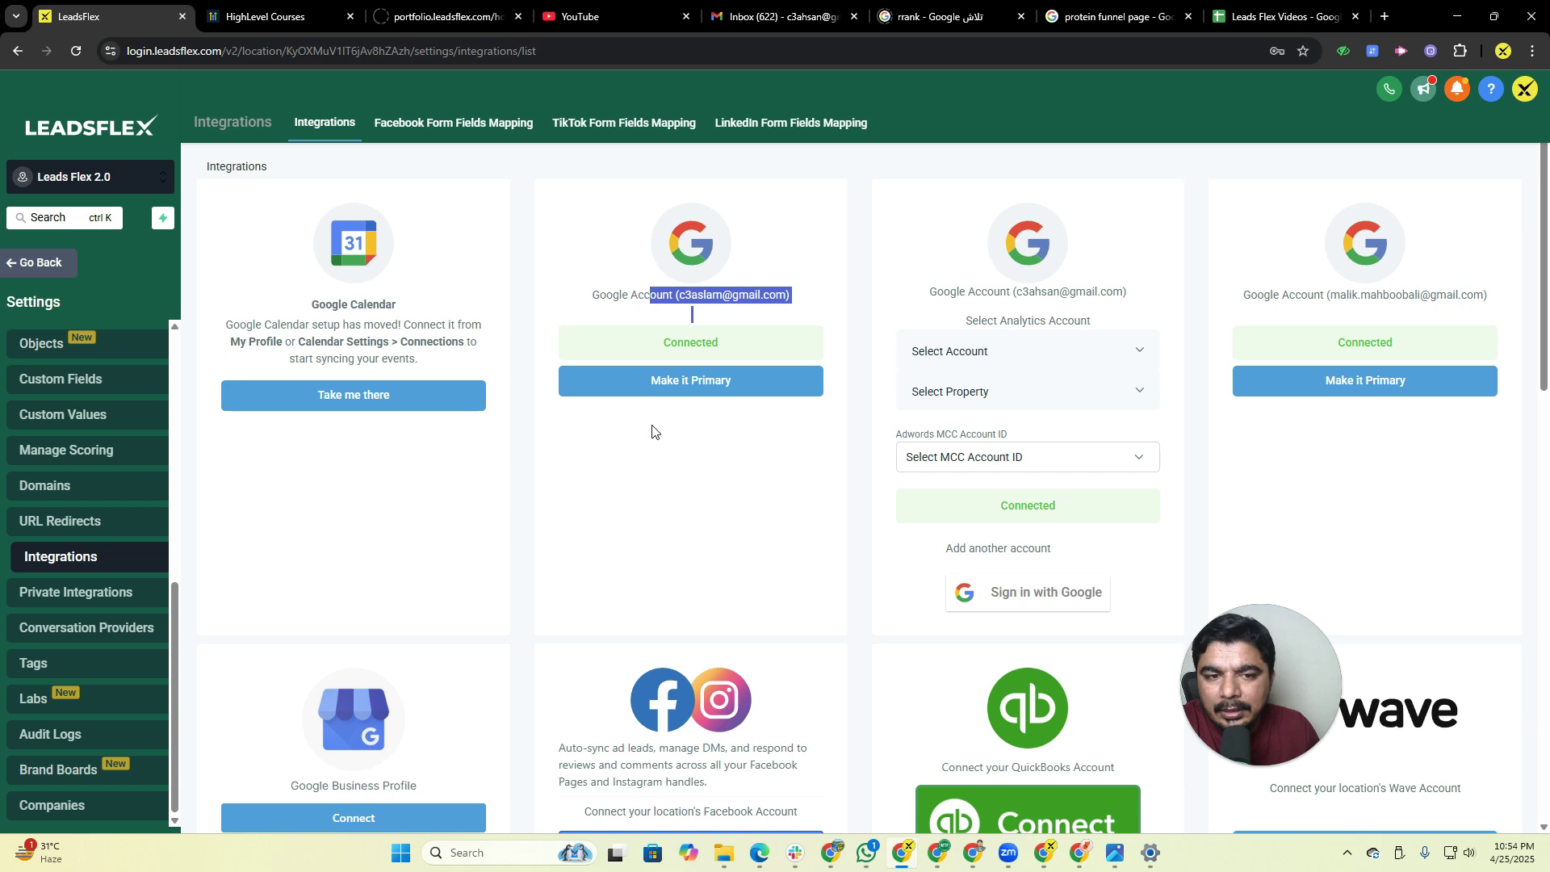
Browse the remaining integrations, and view the calendar types offered for a new calendar in the calendar settings.
{"action": "scroll", "coordinate": [652, 433], "scroll_direction": "down", "scroll_amount": 15}
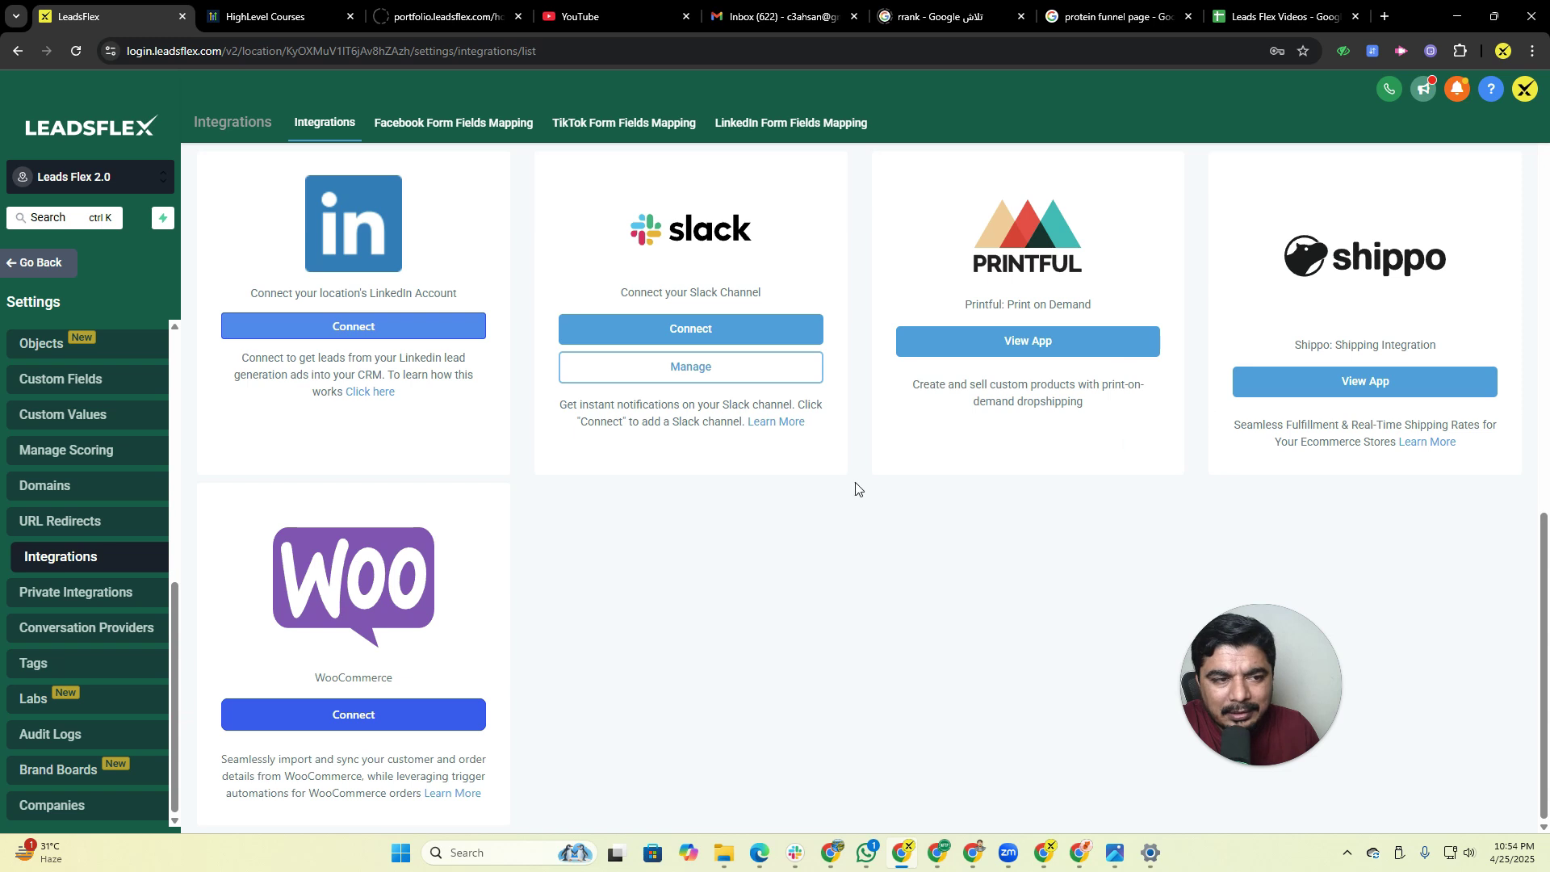
{"action": "left_click", "coordinate": [17, 264]}
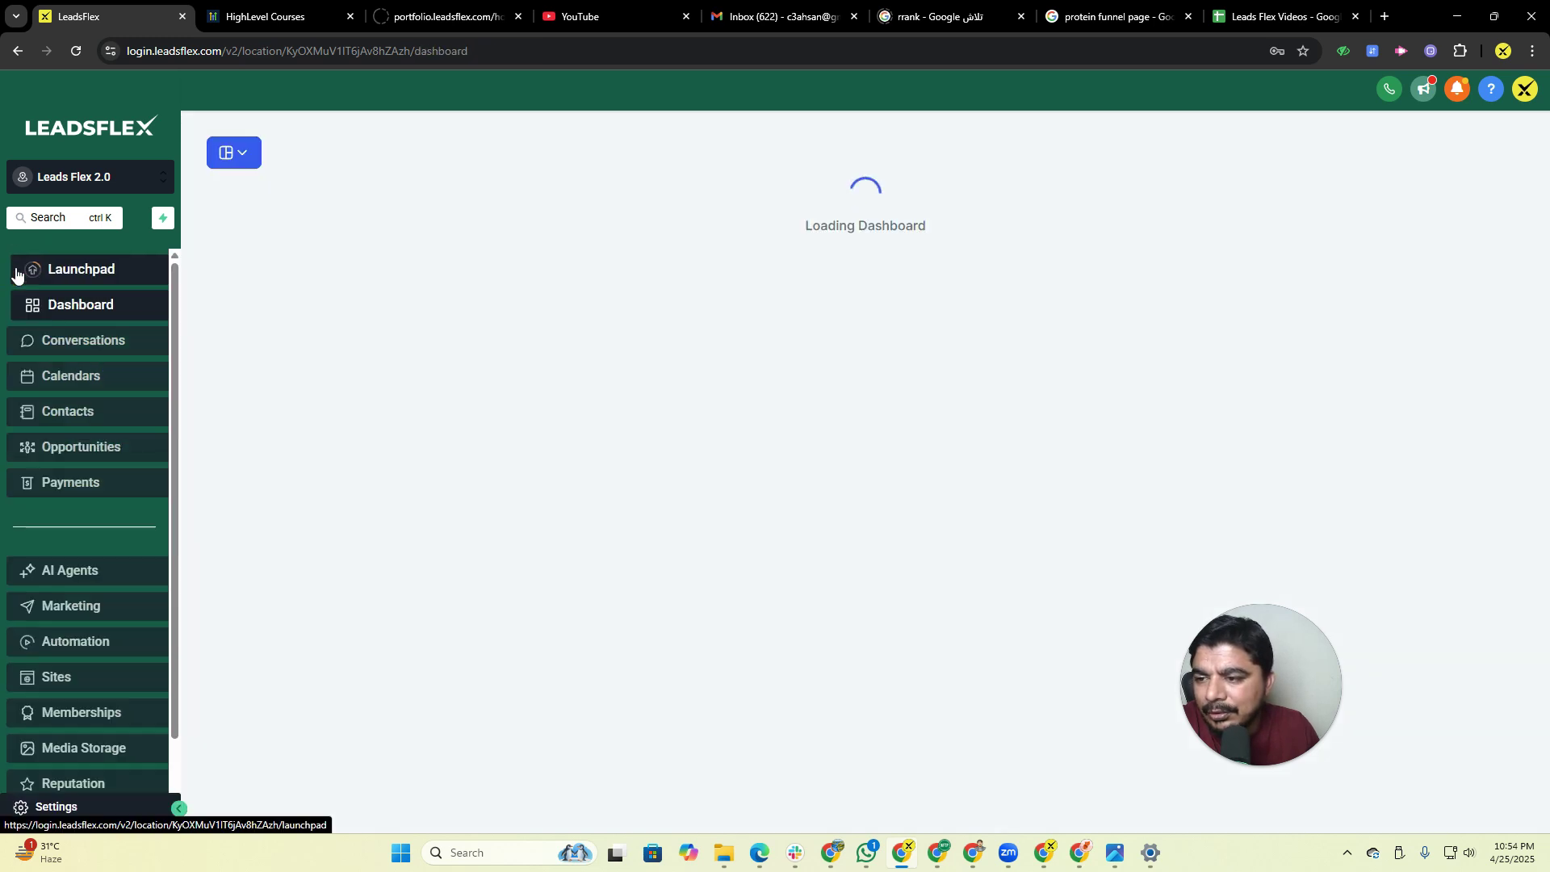
{"action": "left_click", "coordinate": [80, 375]}
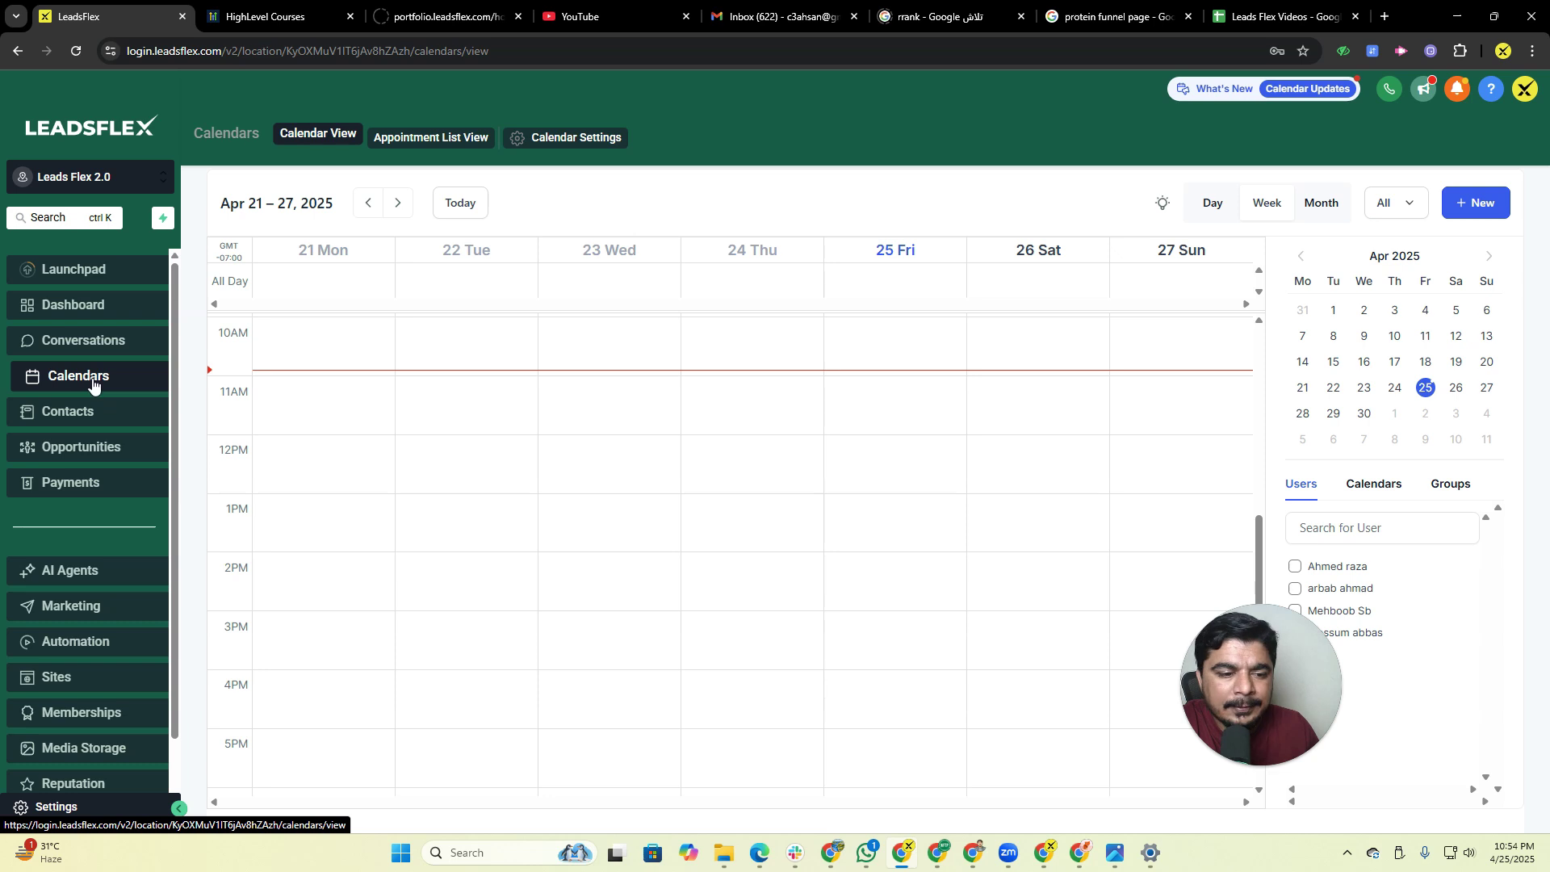
{"action": "left_click", "coordinate": [582, 138]}
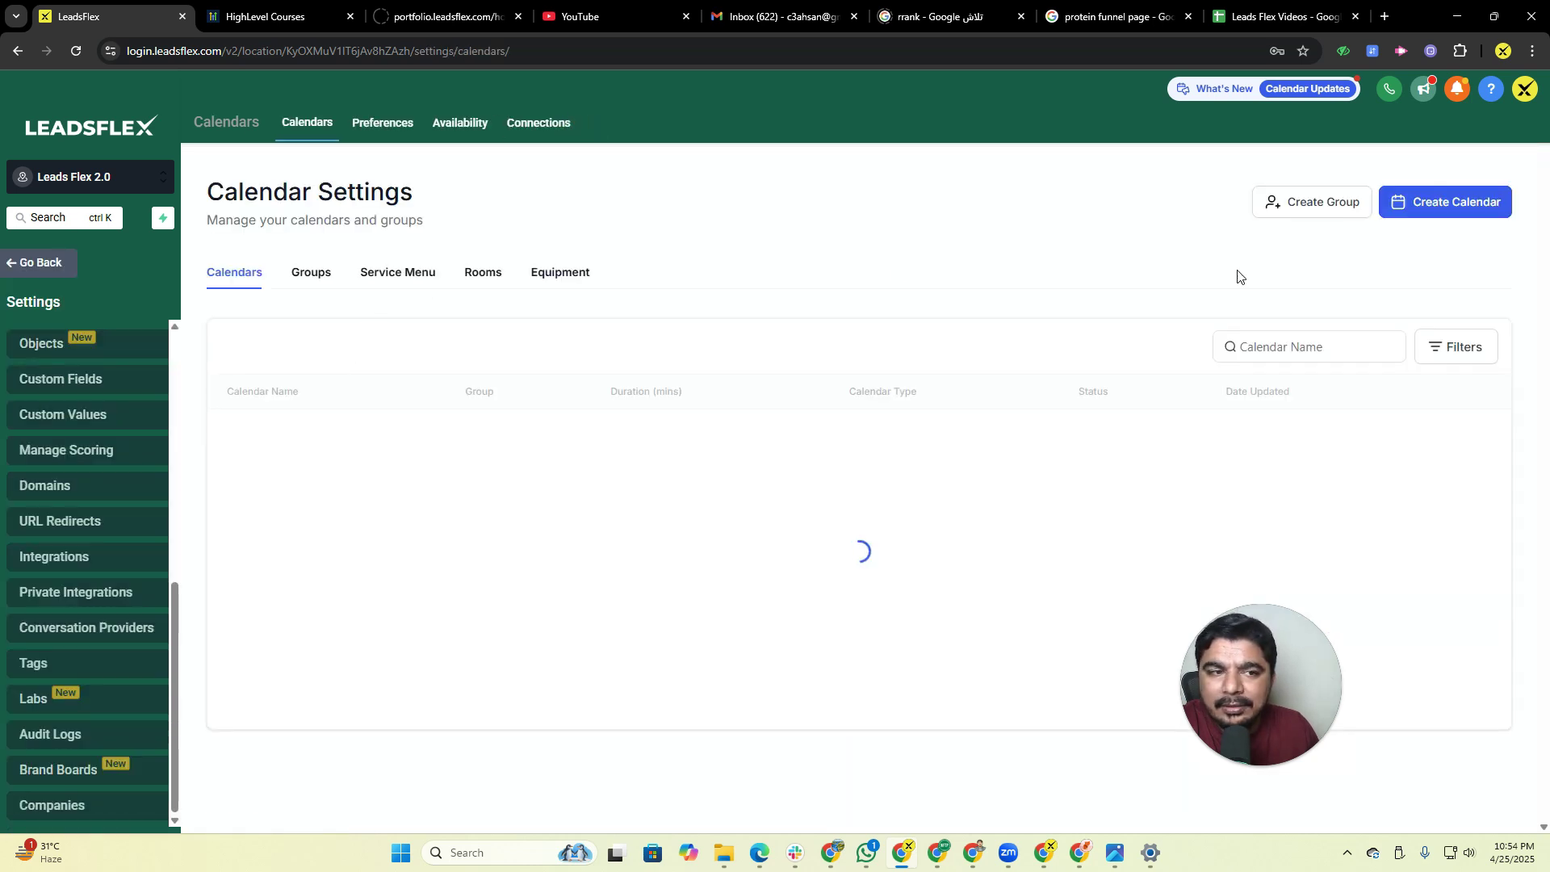
{"action": "left_click", "coordinate": [1462, 207]}
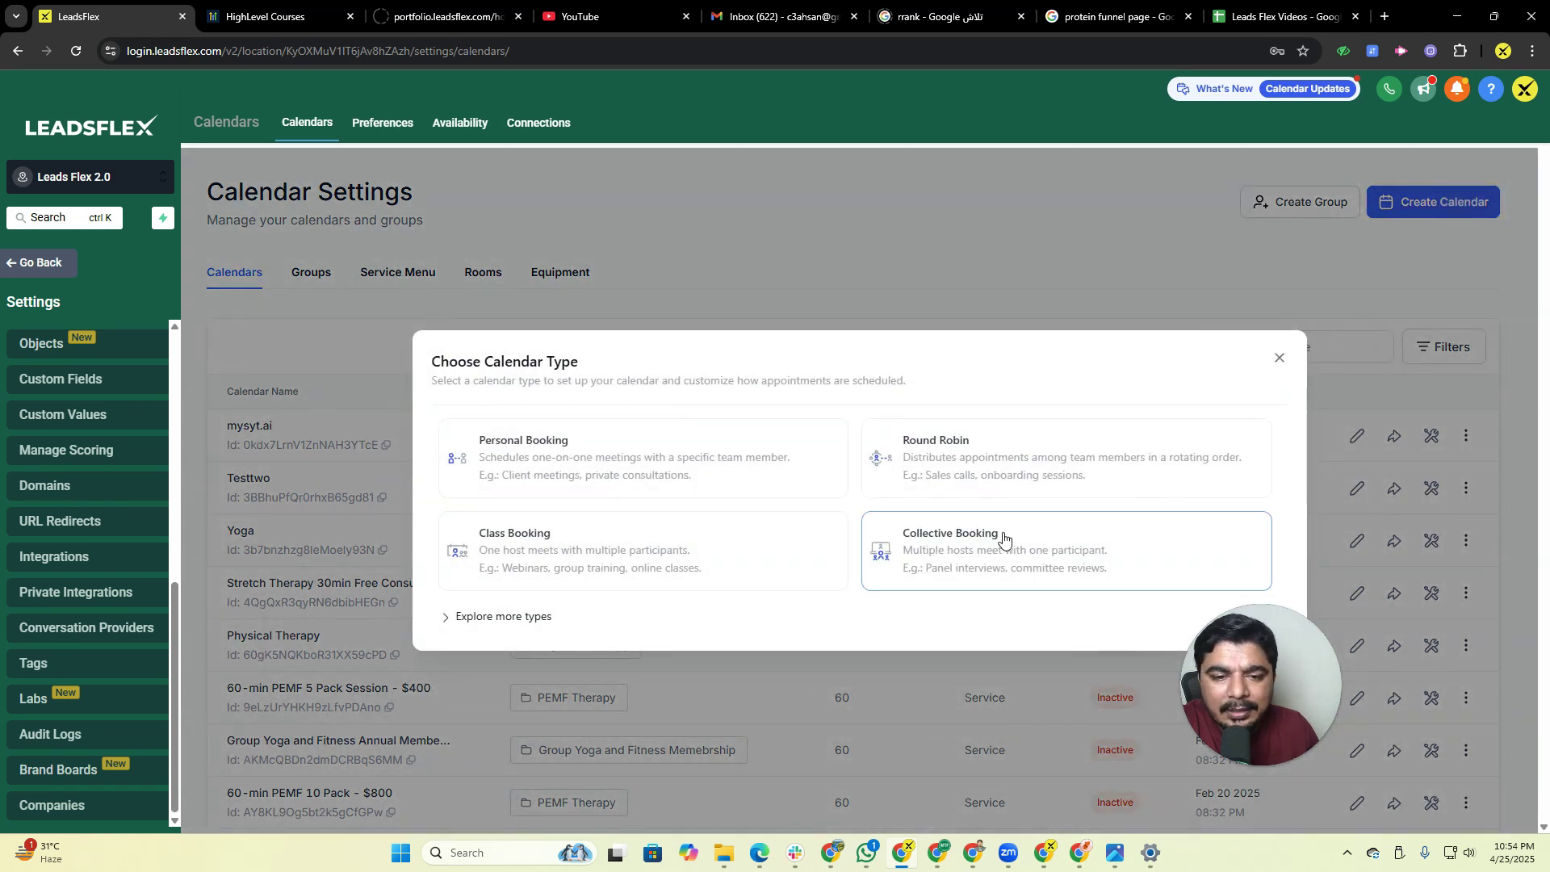
{"action": "left_click", "coordinate": [1277, 360]}
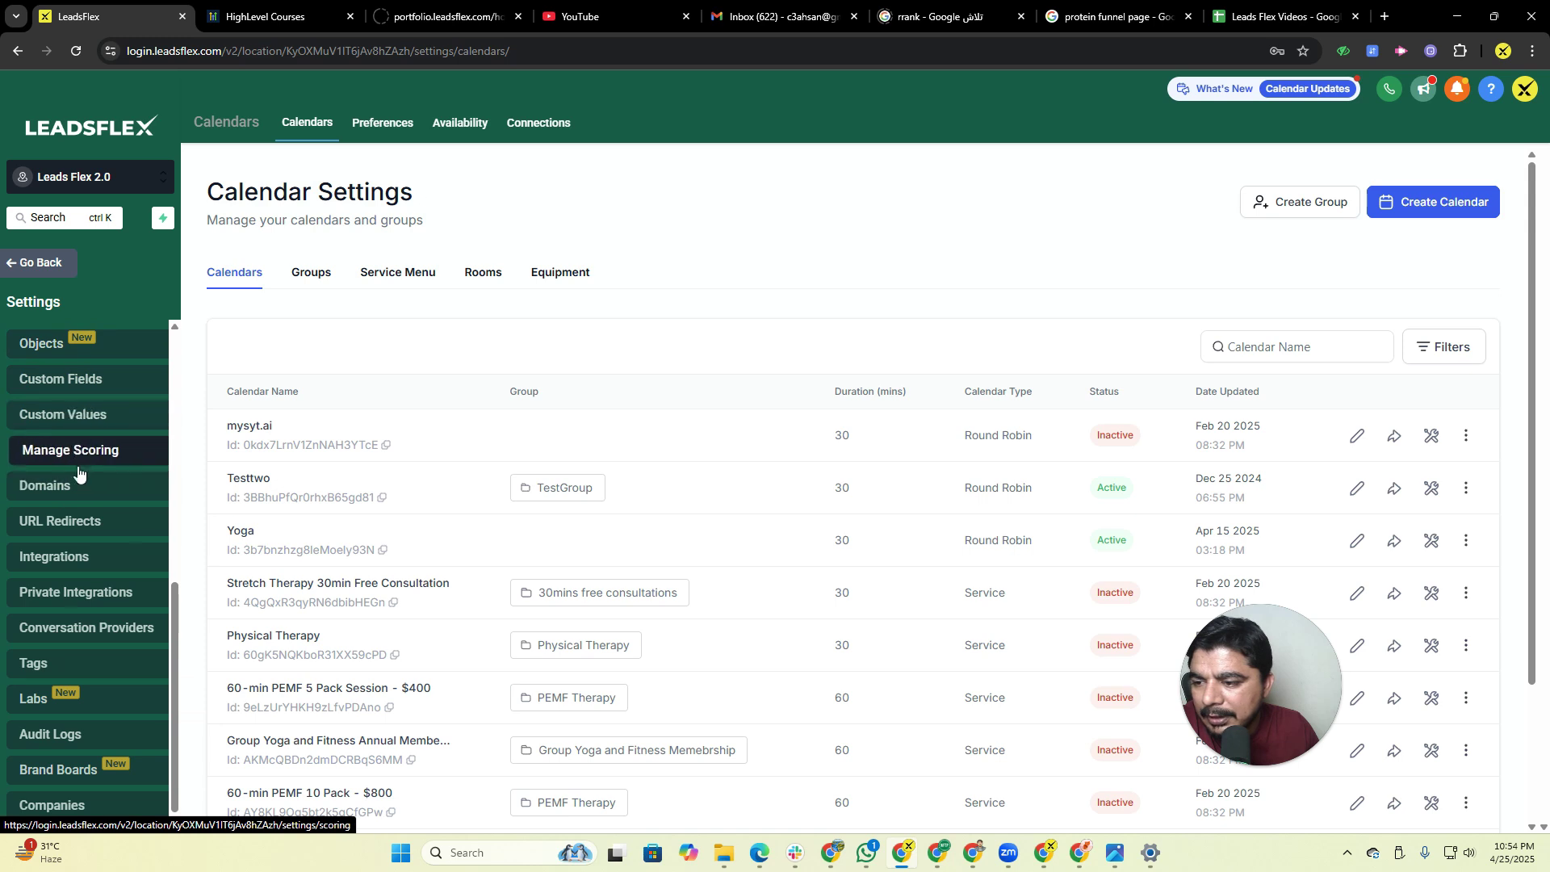
Log in as the GHL ACCESS user from the account's user list.
{"action": "left_click", "coordinate": [52, 476]}
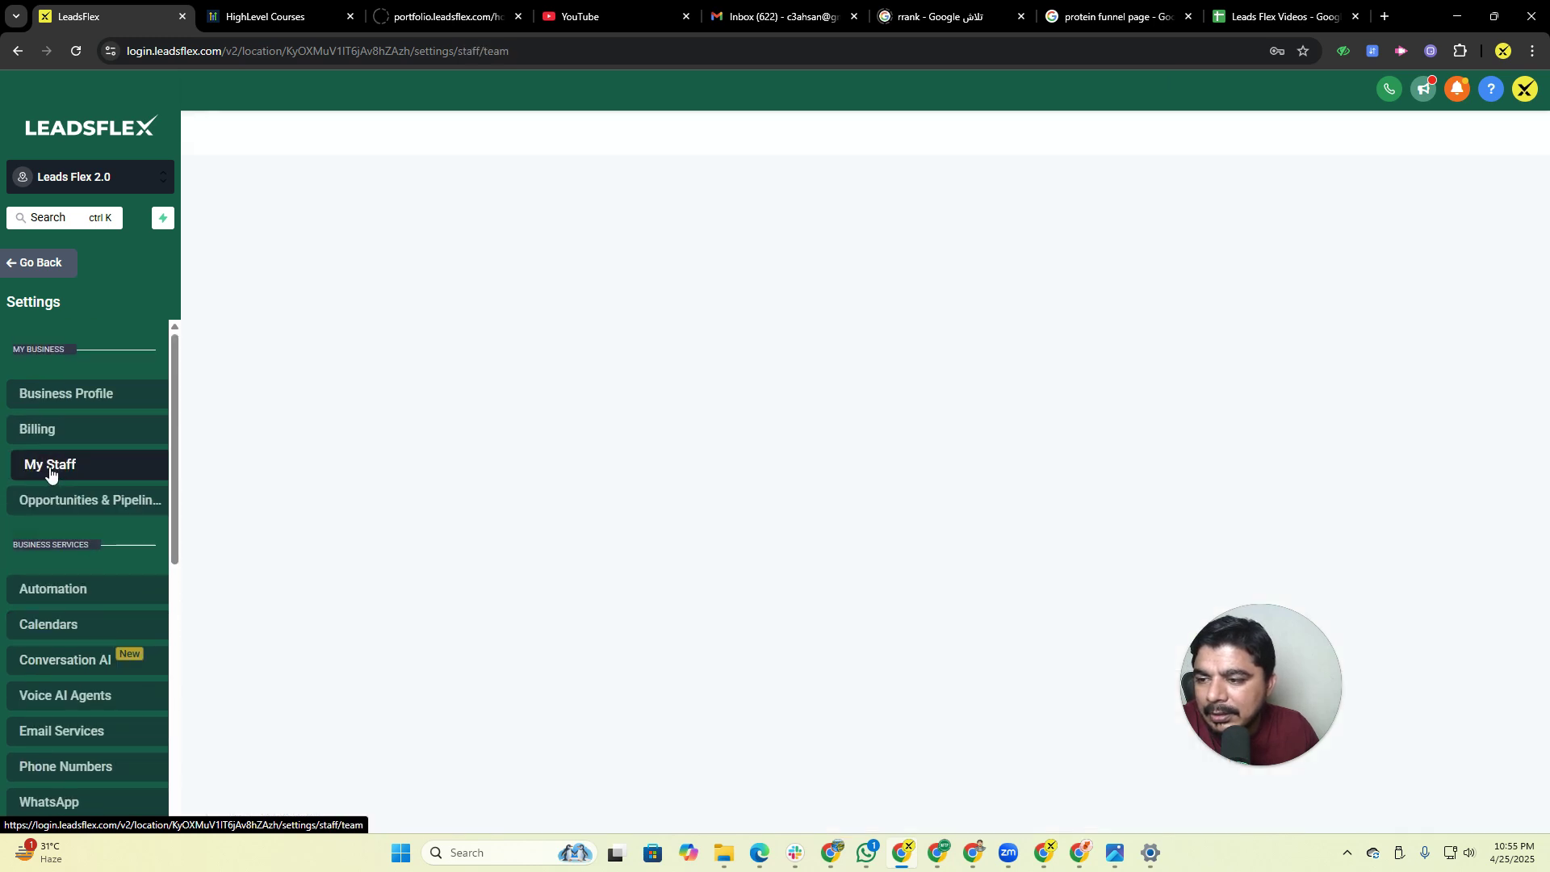
{"action": "left_click", "coordinate": [75, 399]}
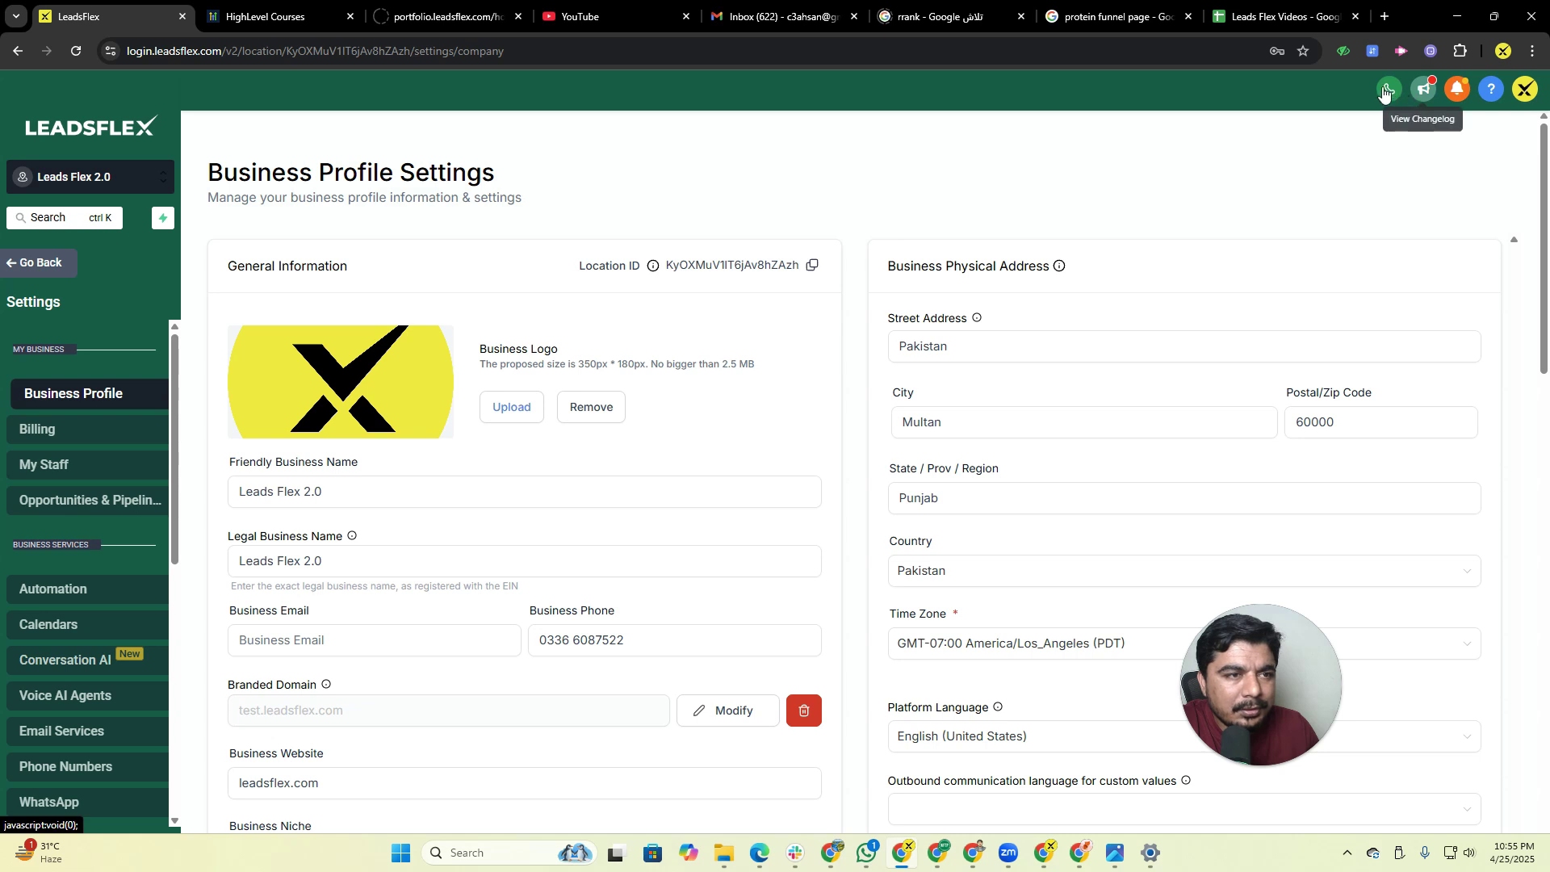
{"action": "left_click", "coordinate": [1524, 89]}
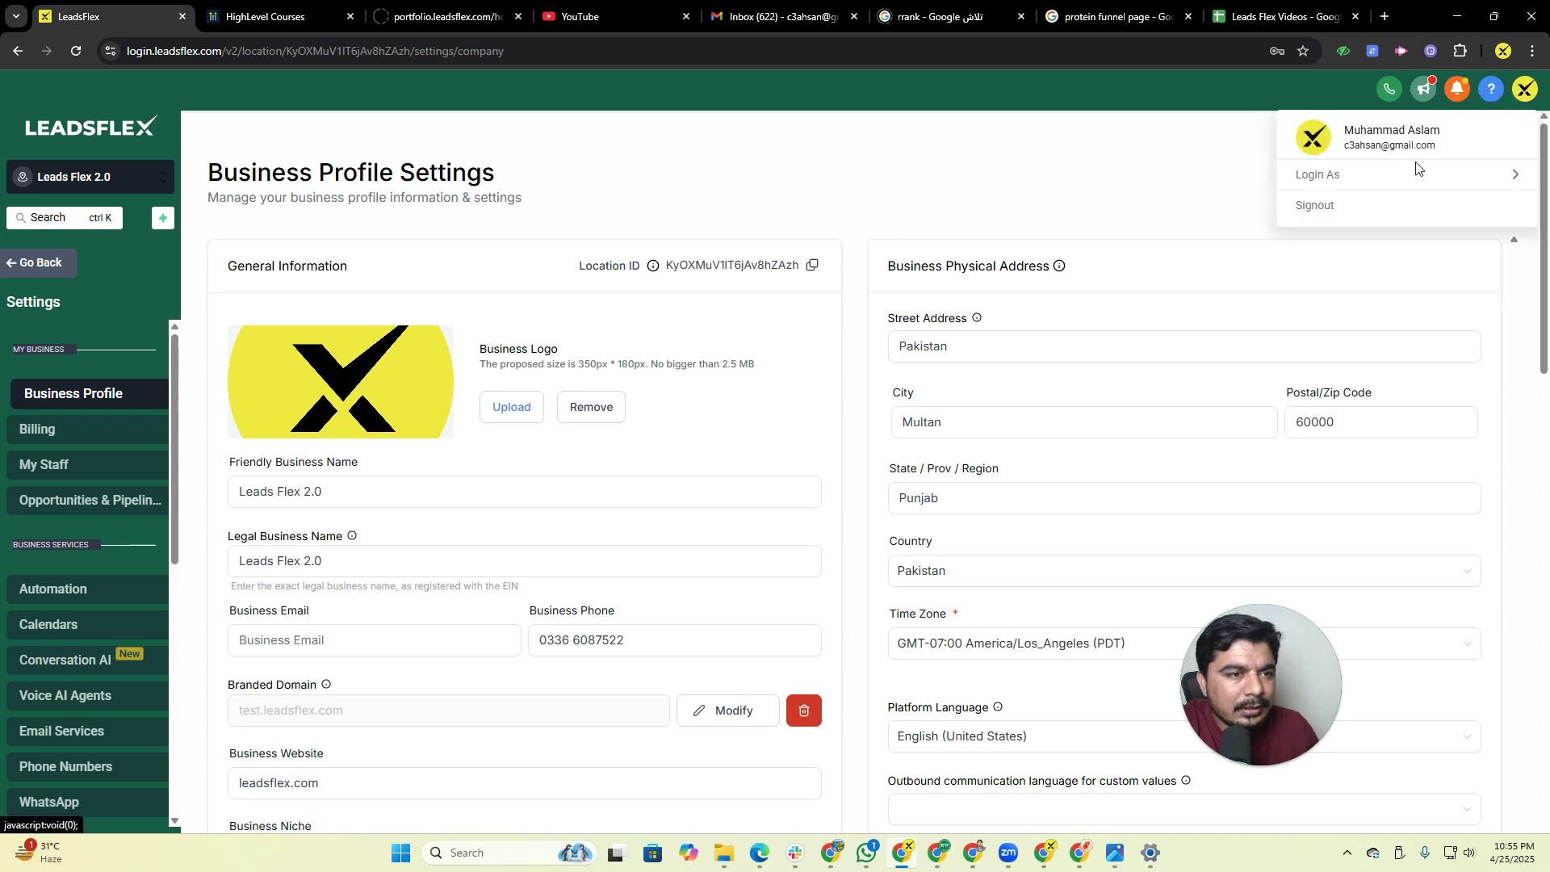
{"action": "left_click", "coordinate": [1400, 177]}
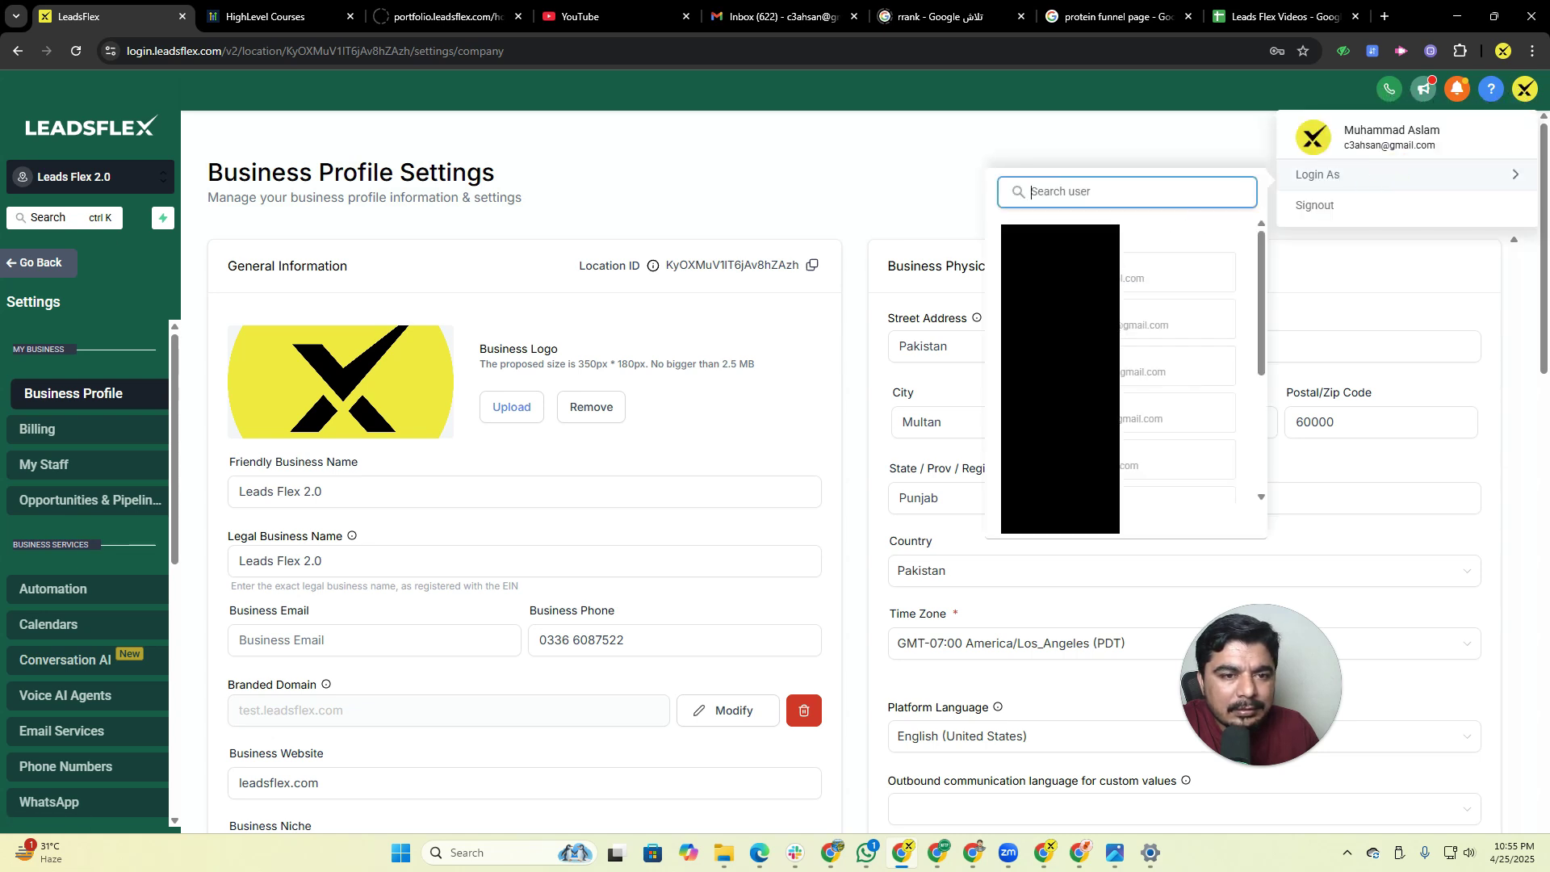
{"action": "scroll", "coordinate": [1122, 444], "scroll_direction": "down", "scroll_amount": 3}
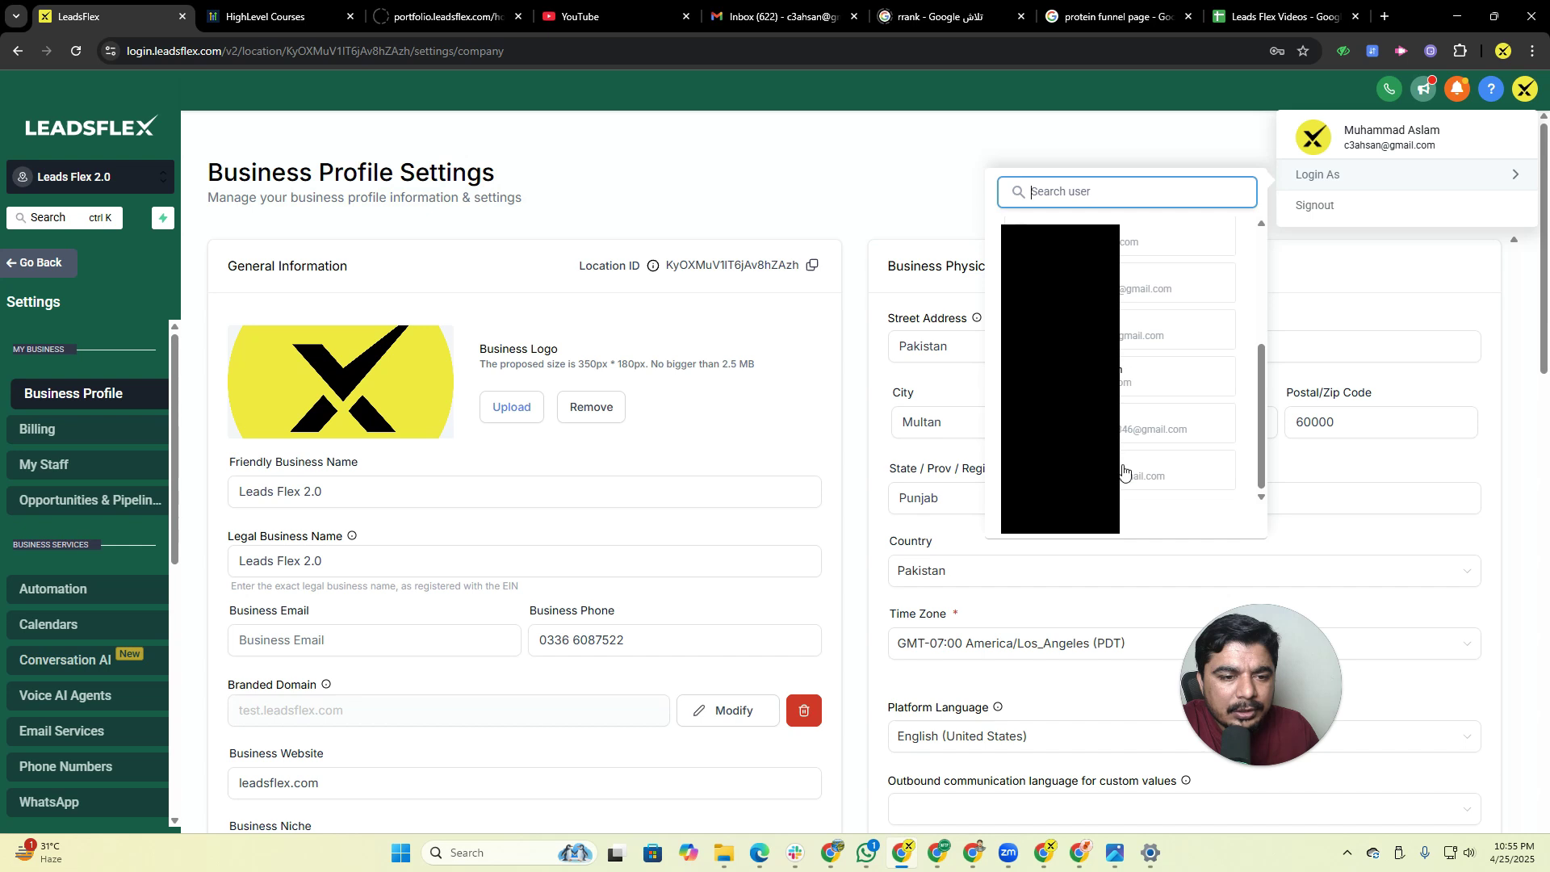
{"action": "left_click", "coordinate": [1163, 380]}
{"action": "left_click", "coordinate": [988, 232]}
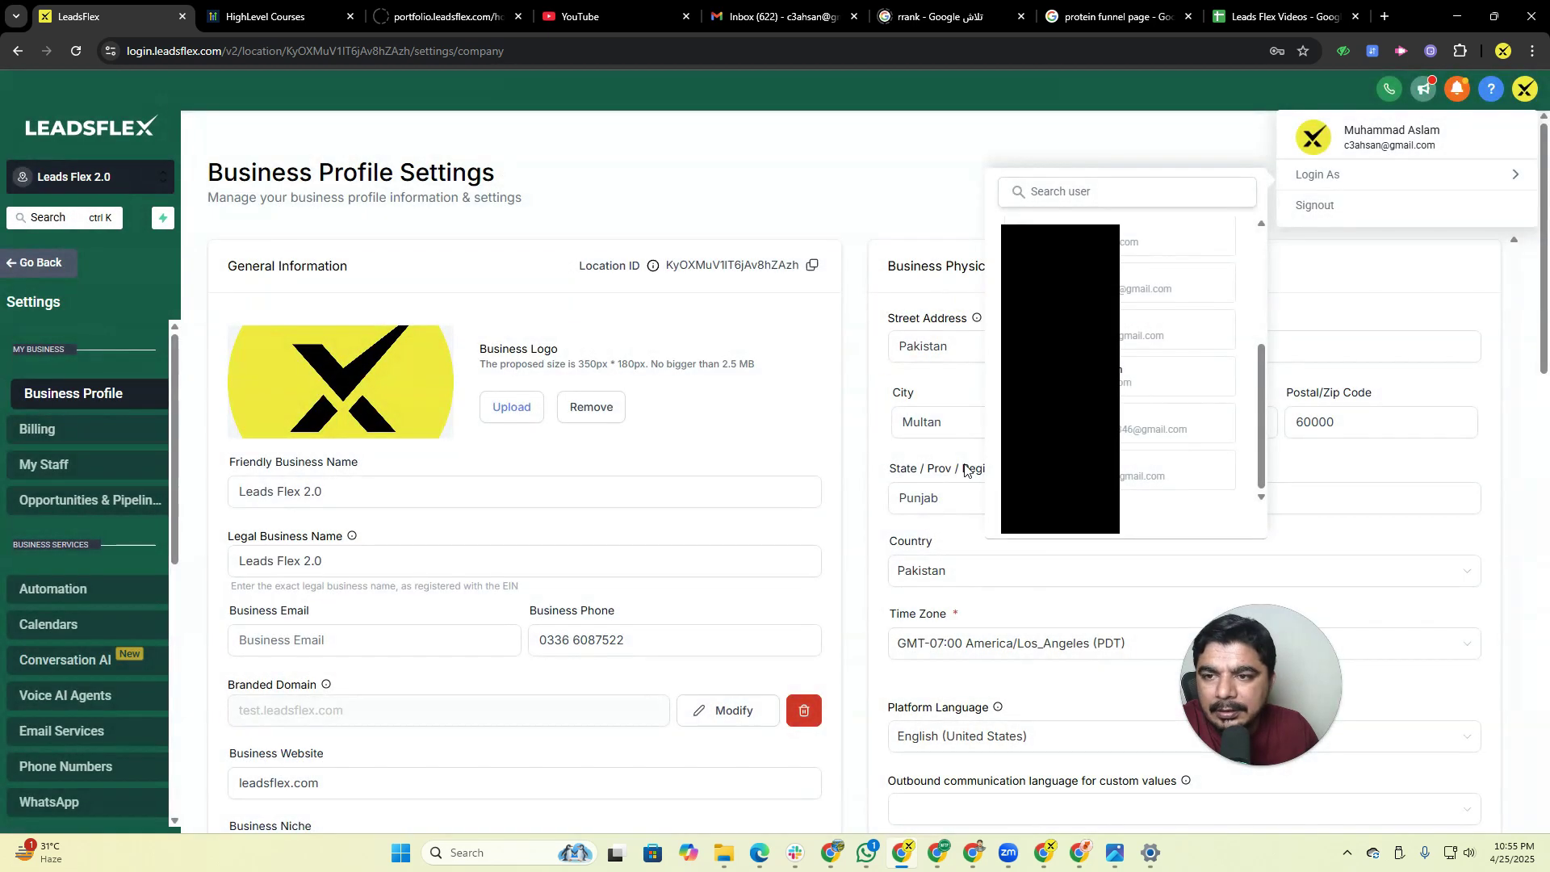
{"action": "left_click", "coordinate": [1140, 378]}
{"action": "left_click", "coordinate": [991, 239]}
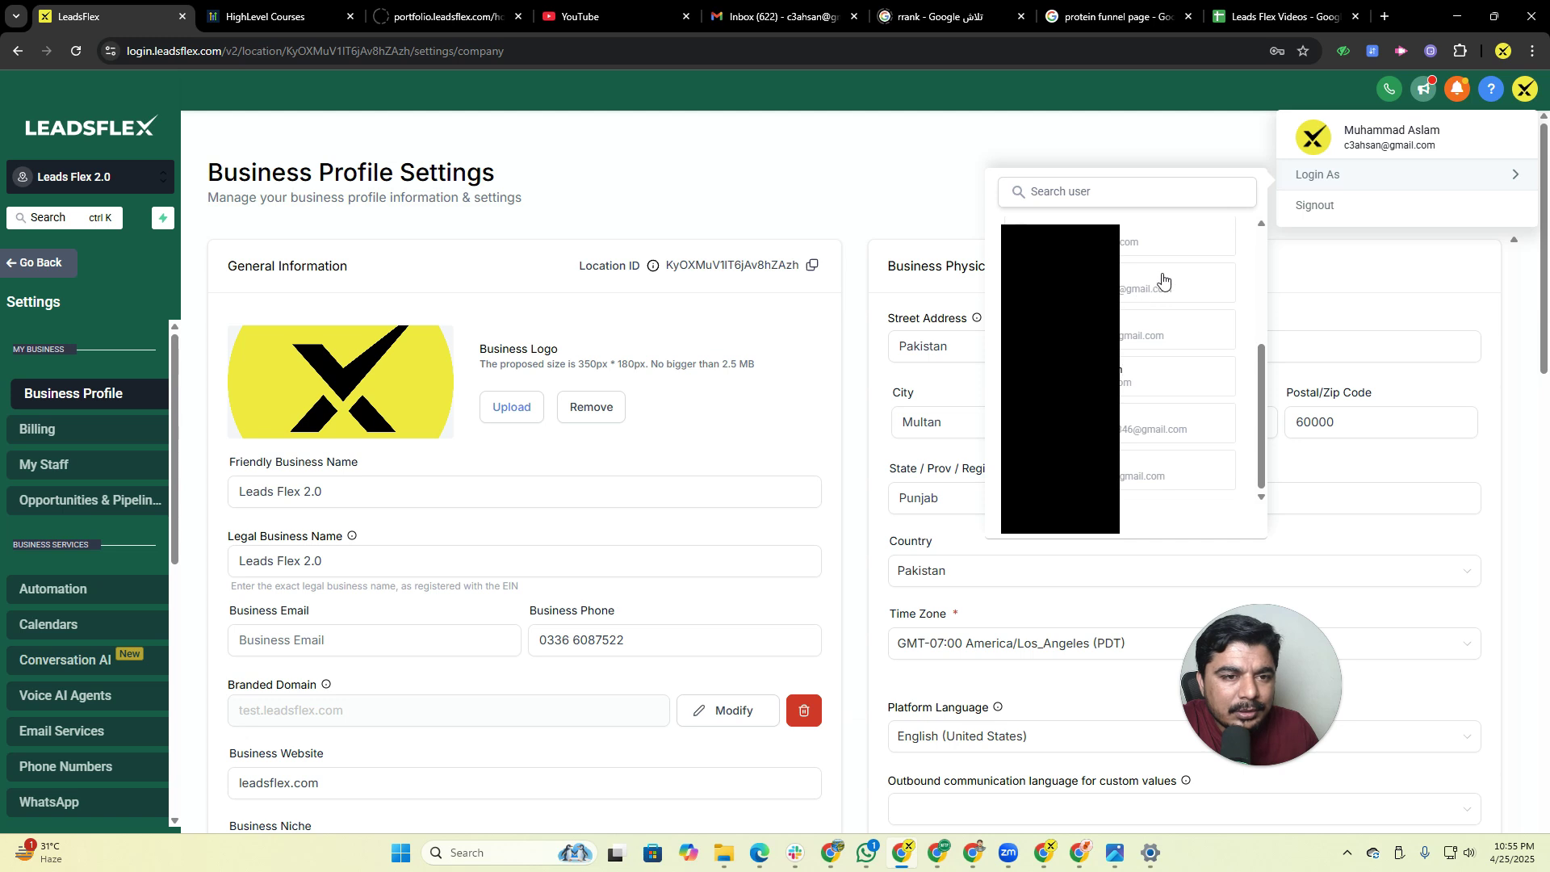
{"action": "left_click_drag", "start_coordinate": [1162, 280], "coordinate": [1160, 388]}
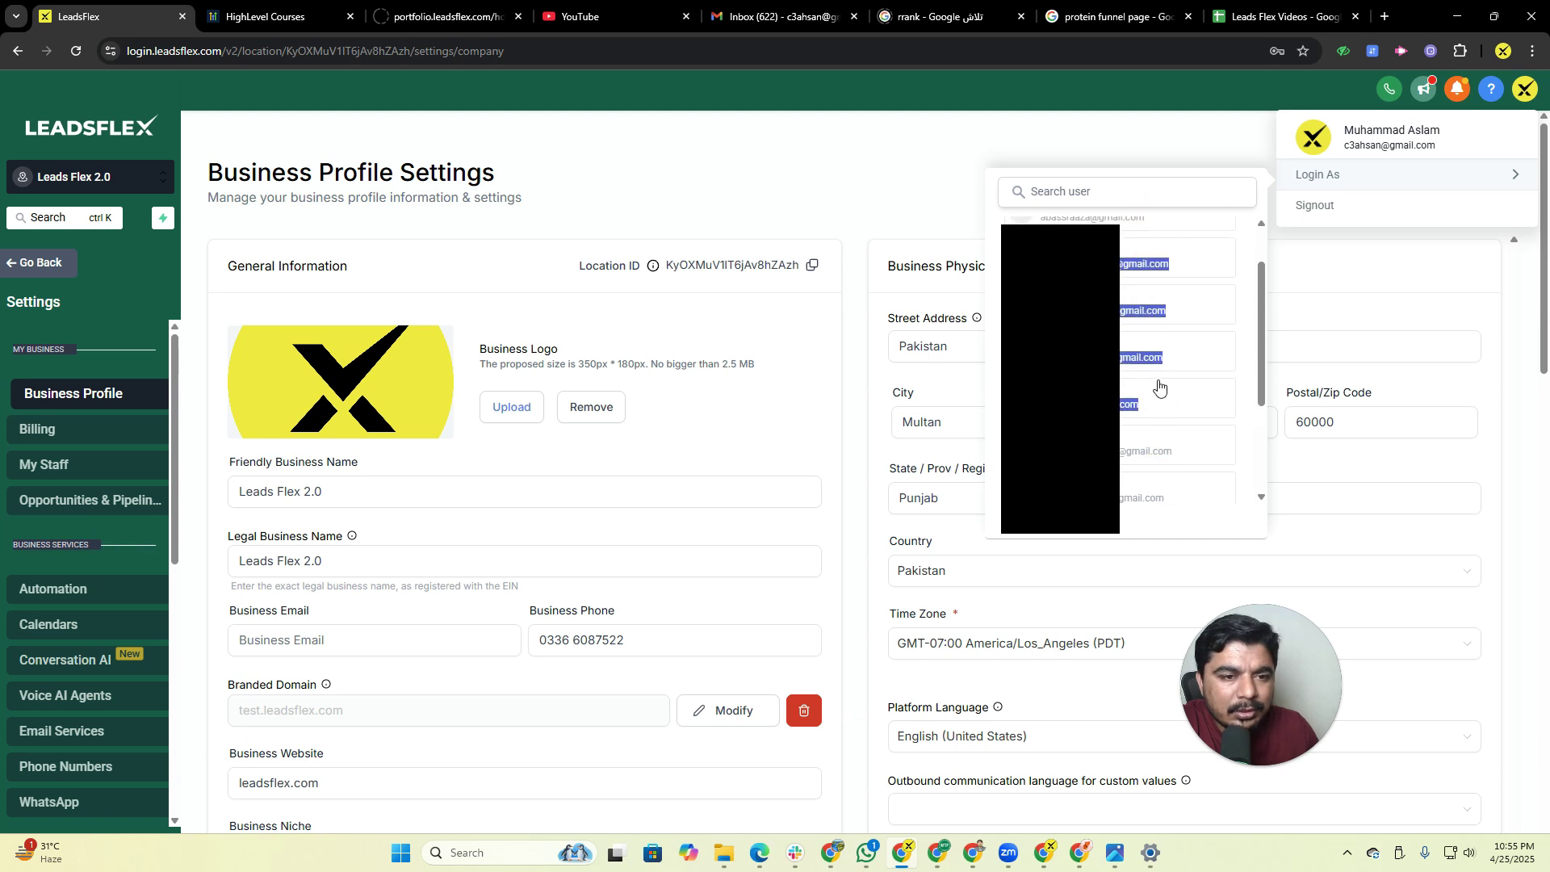
{"action": "left_click", "coordinate": [1181, 302]}
{"action": "left_click_drag", "start_coordinate": [1261, 357], "coordinate": [1261, 440]}
{"action": "left_click", "coordinate": [1249, 414]}
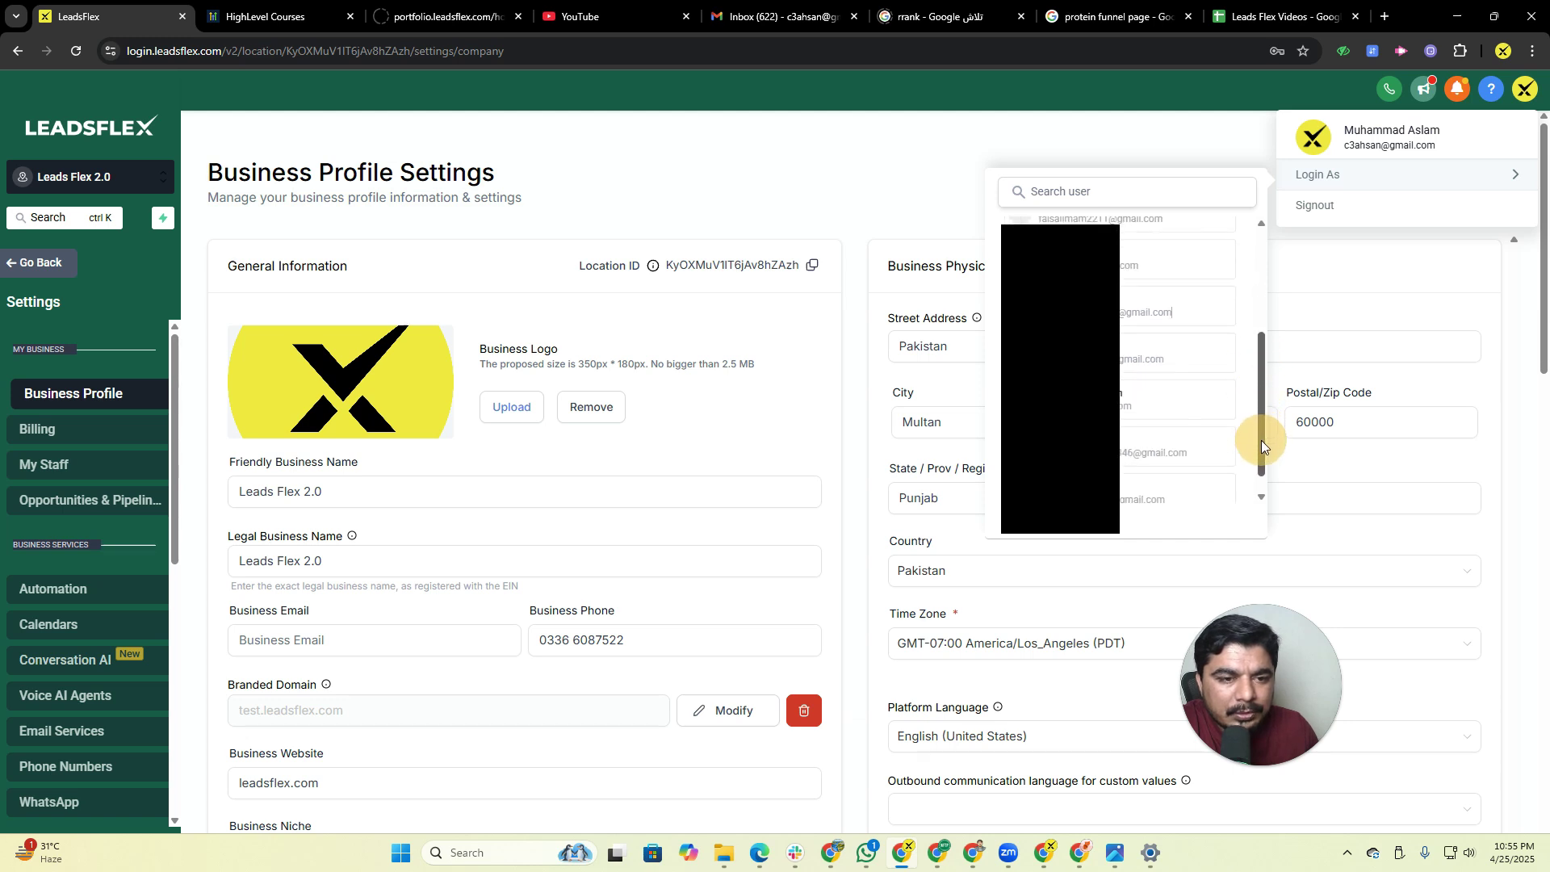
{"action": "left_click", "coordinate": [1161, 265]}
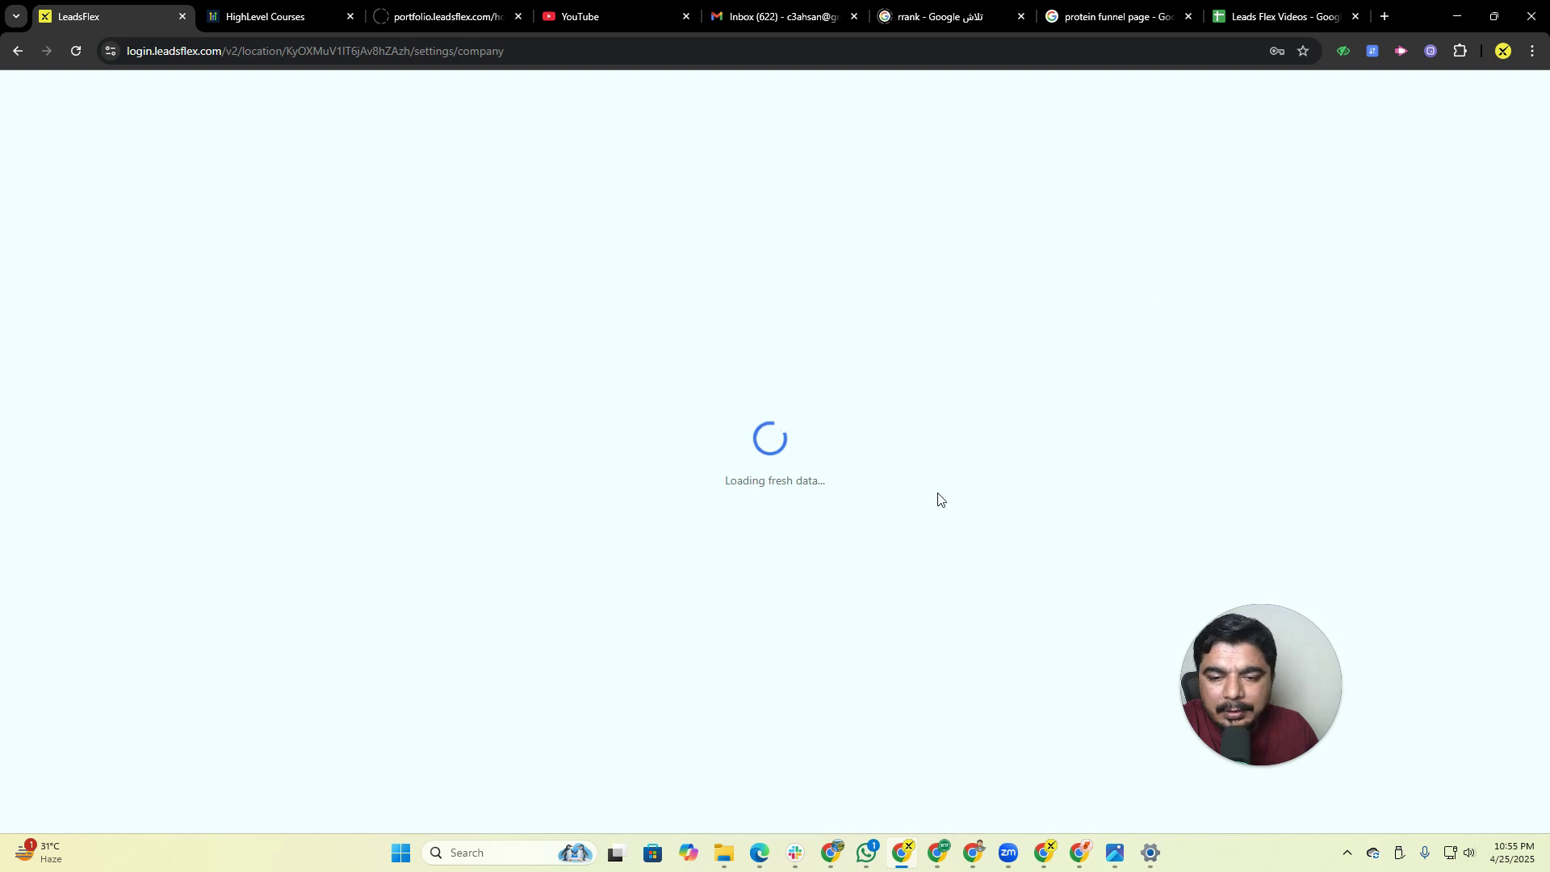
Review the business profile settings from the general information down to the general options.
{"action": "left_click", "coordinate": [46, 435]}
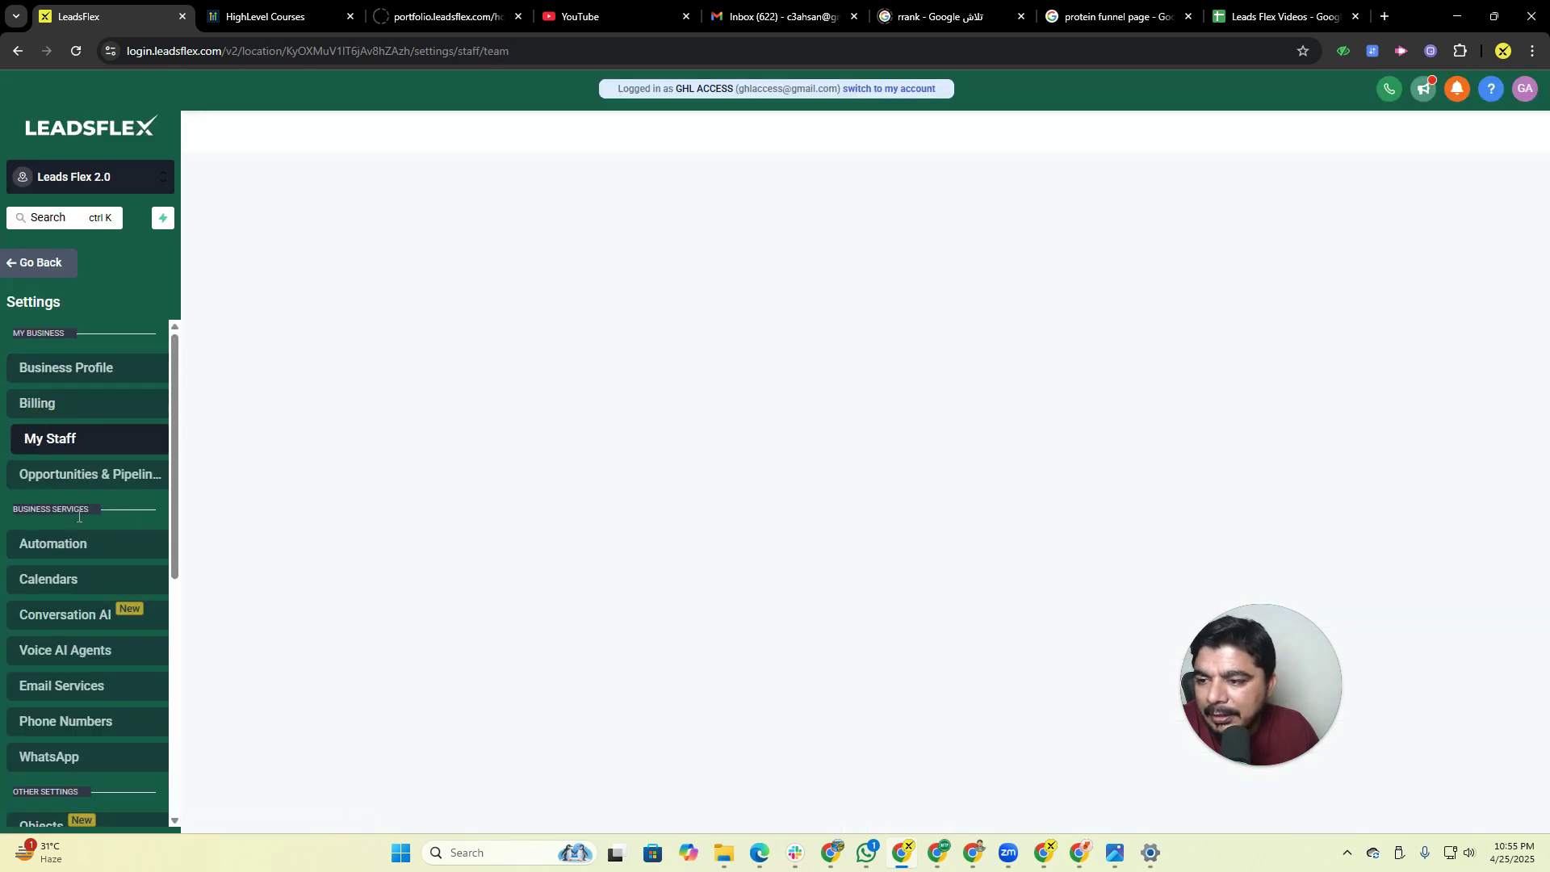
{"action": "left_click", "coordinate": [73, 369]}
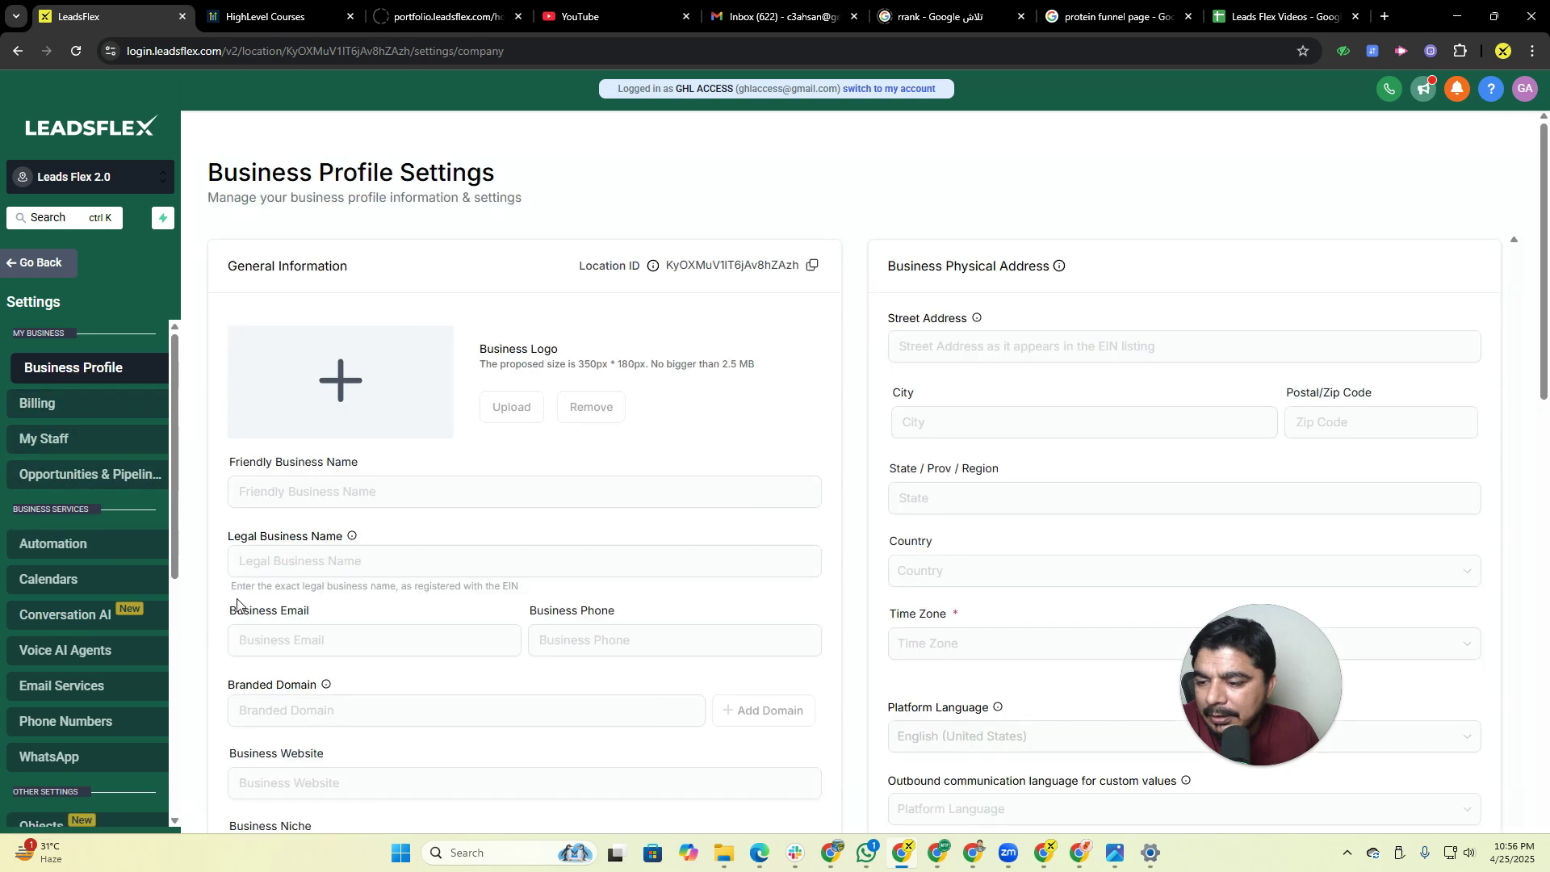
{"action": "scroll", "coordinate": [575, 464], "scroll_direction": "down", "scroll_amount": 15}
{"action": "scroll", "coordinate": [577, 465], "scroll_direction": "up", "scroll_amount": 15}
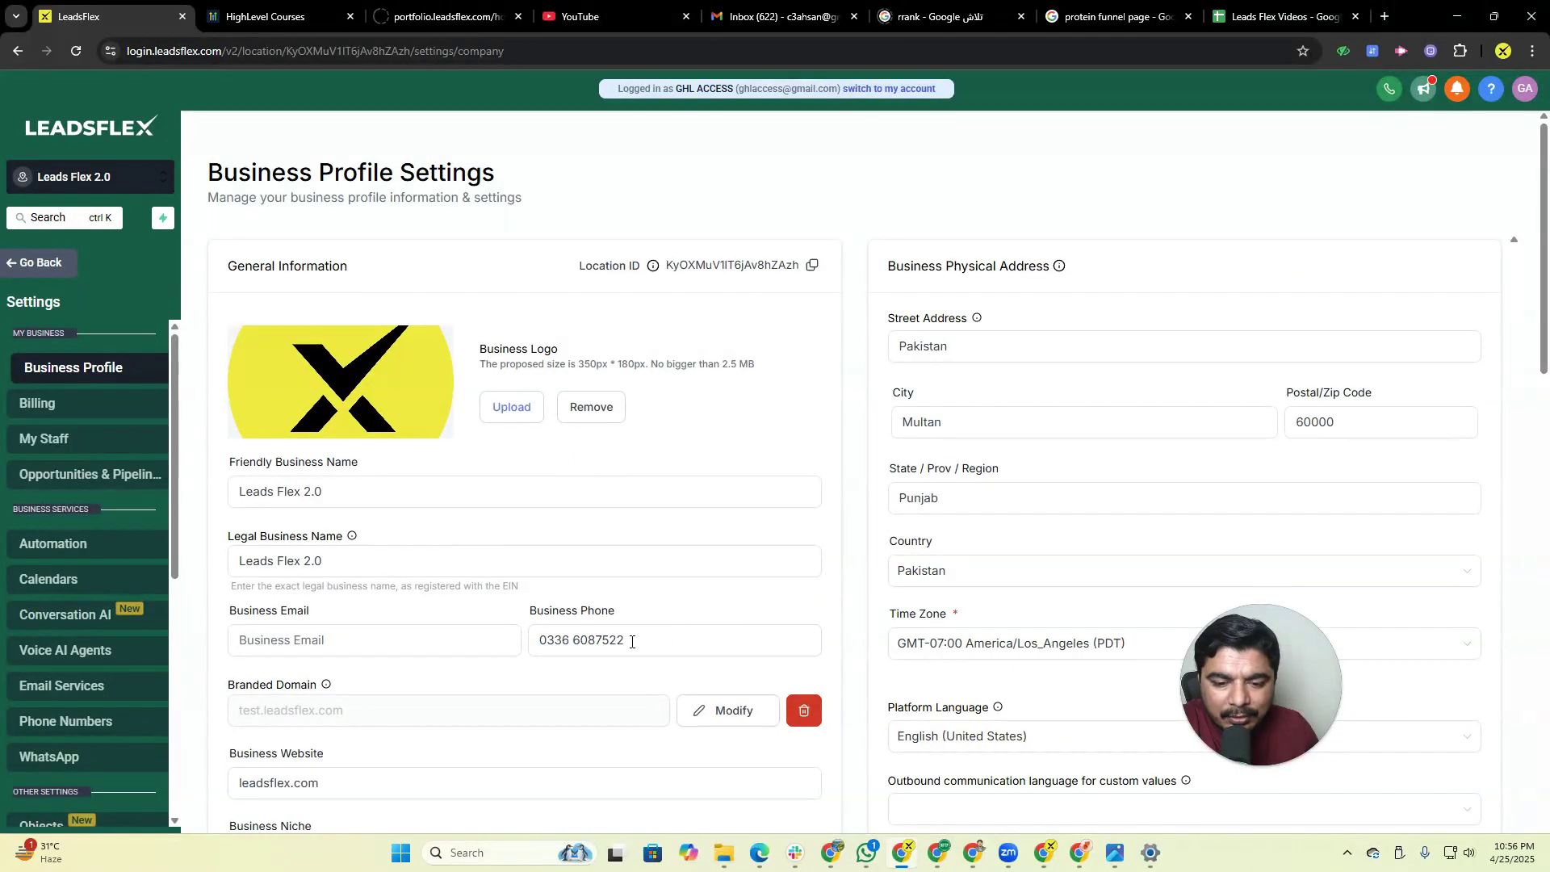
{"action": "scroll", "coordinate": [689, 665], "scroll_direction": "down", "scroll_amount": 10}
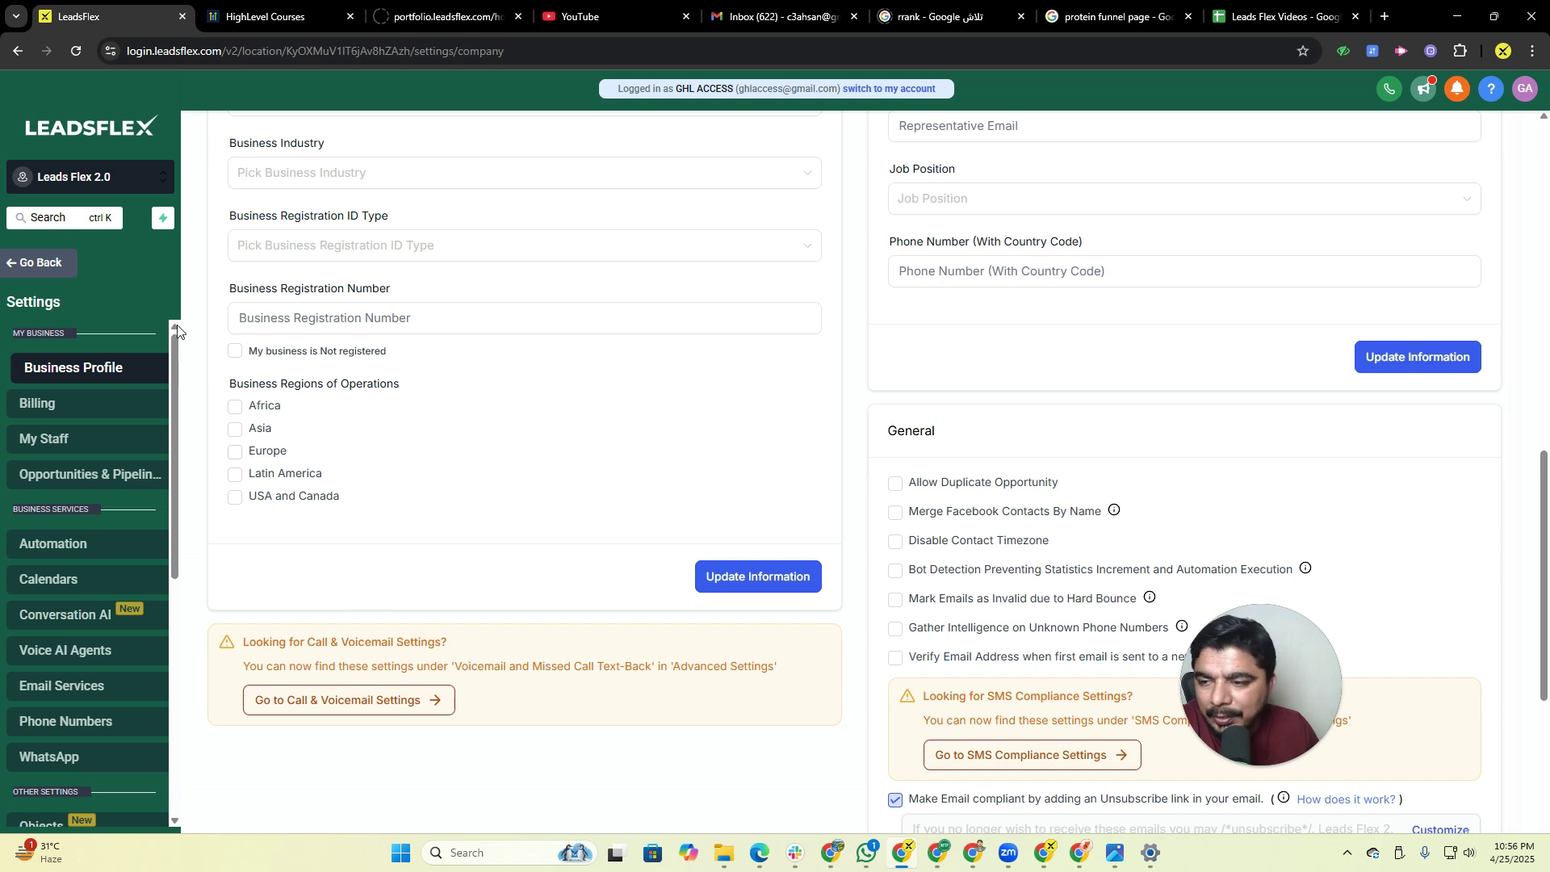
Start a new calendar of the Service Booking type in the calendar settings.
{"action": "left_click", "coordinate": [19, 270]}
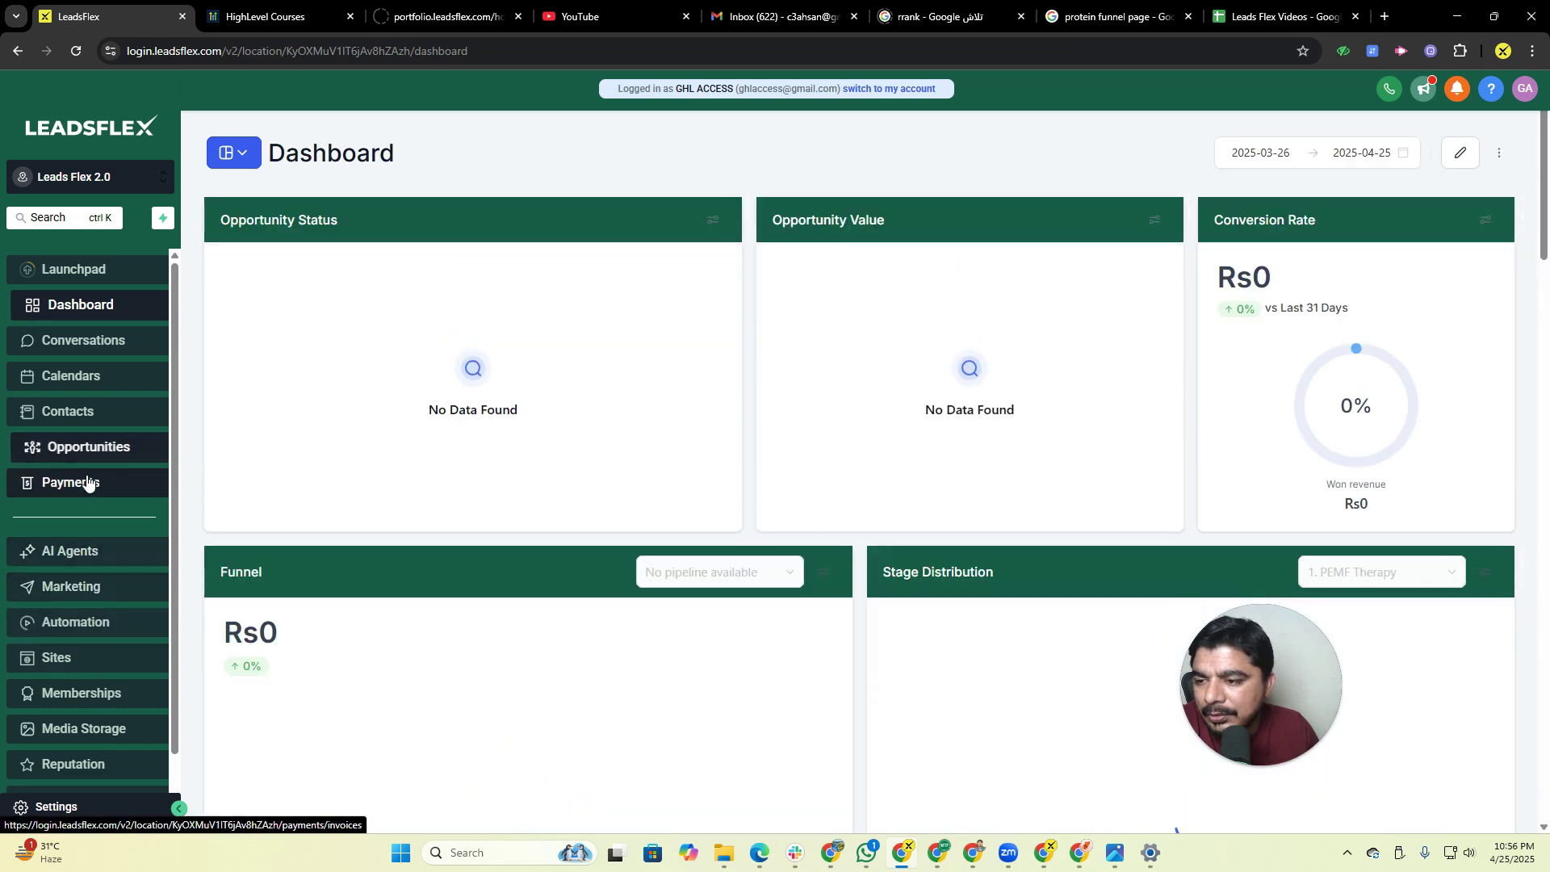
{"action": "left_click", "coordinate": [89, 378]}
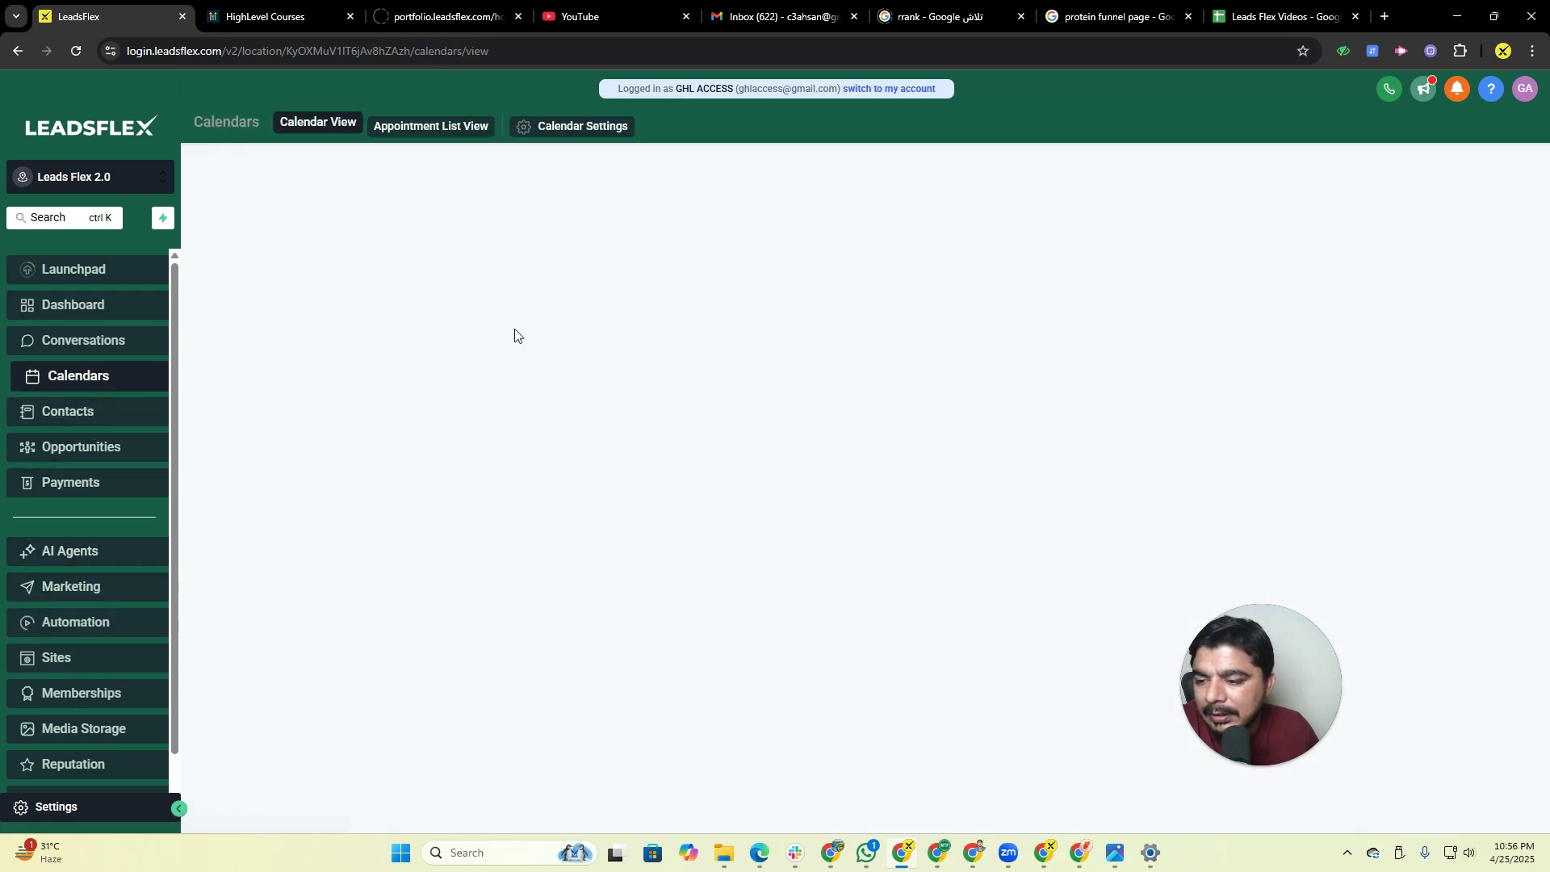
{"action": "left_click", "coordinate": [593, 130]}
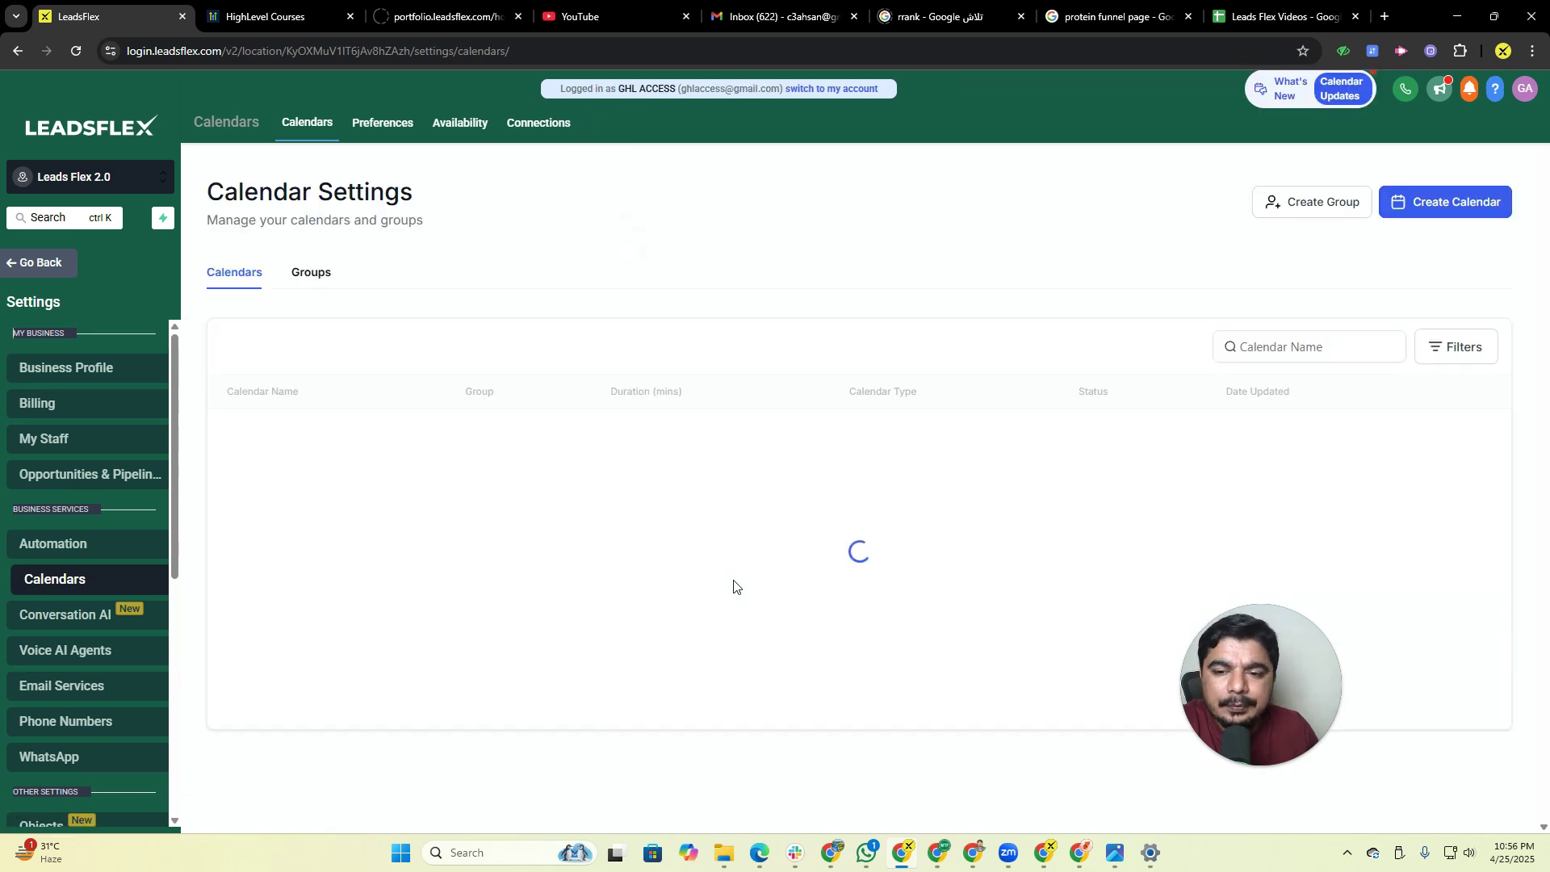
{"action": "left_click", "coordinate": [1402, 208]}
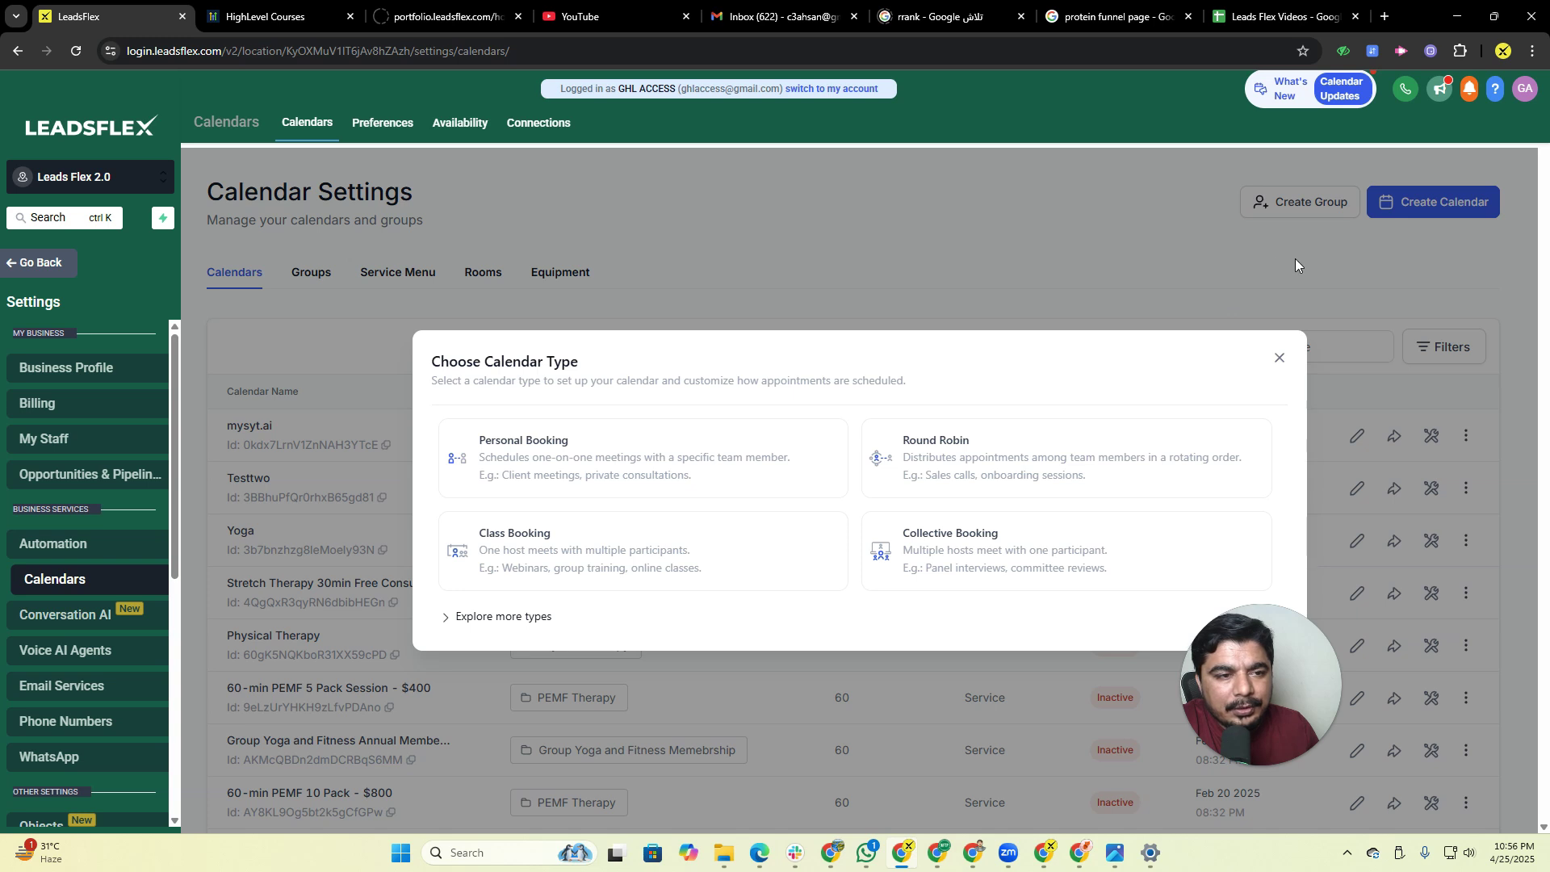
{"action": "left_click", "coordinate": [507, 618]}
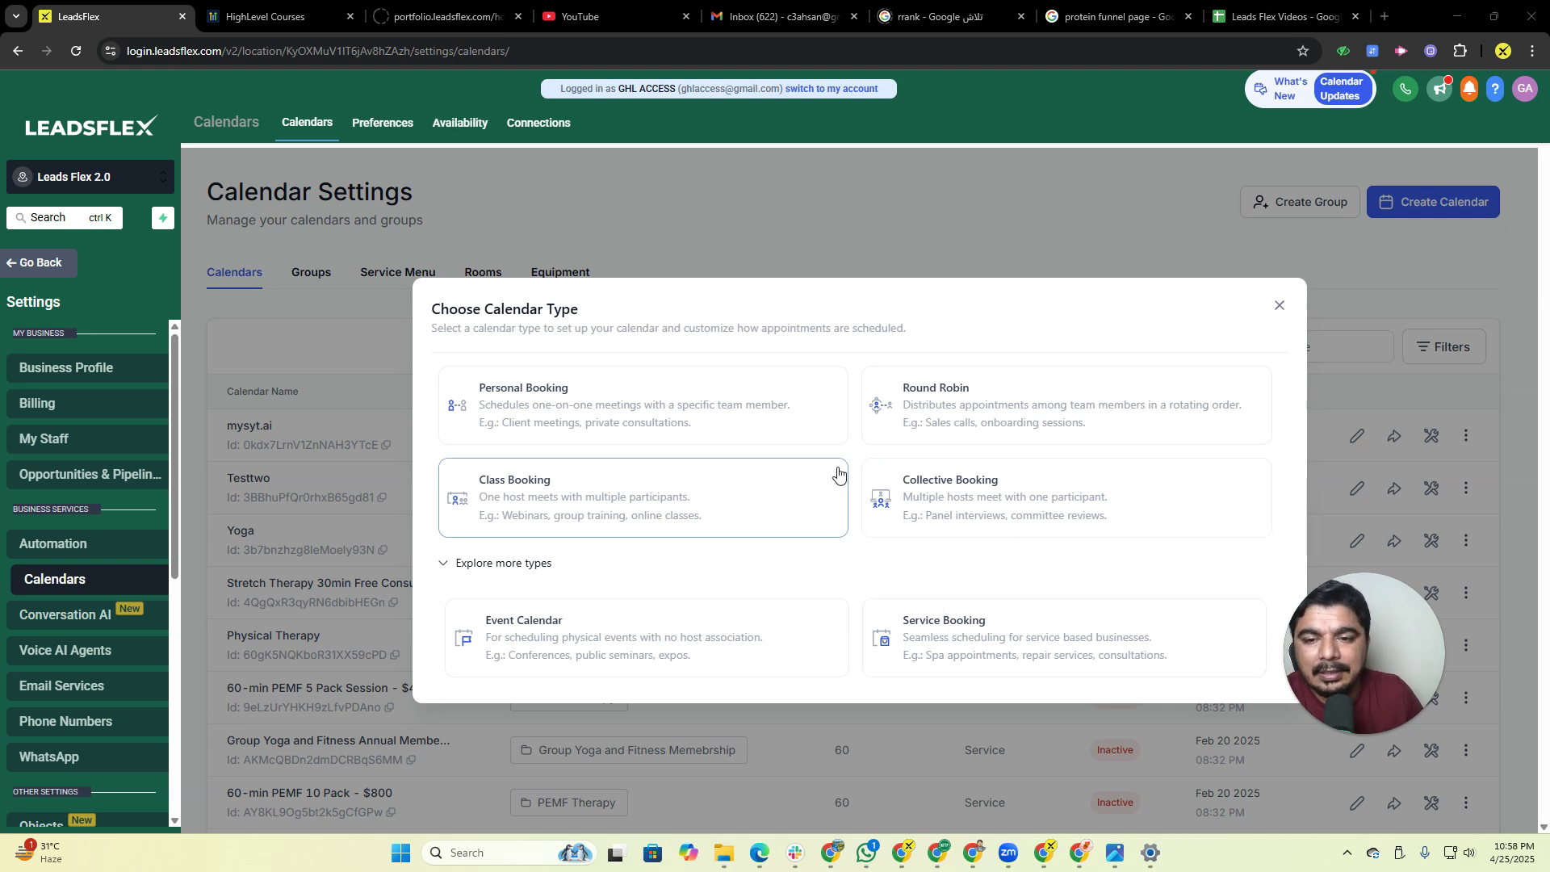
{"action": "left_click", "coordinate": [975, 628]}
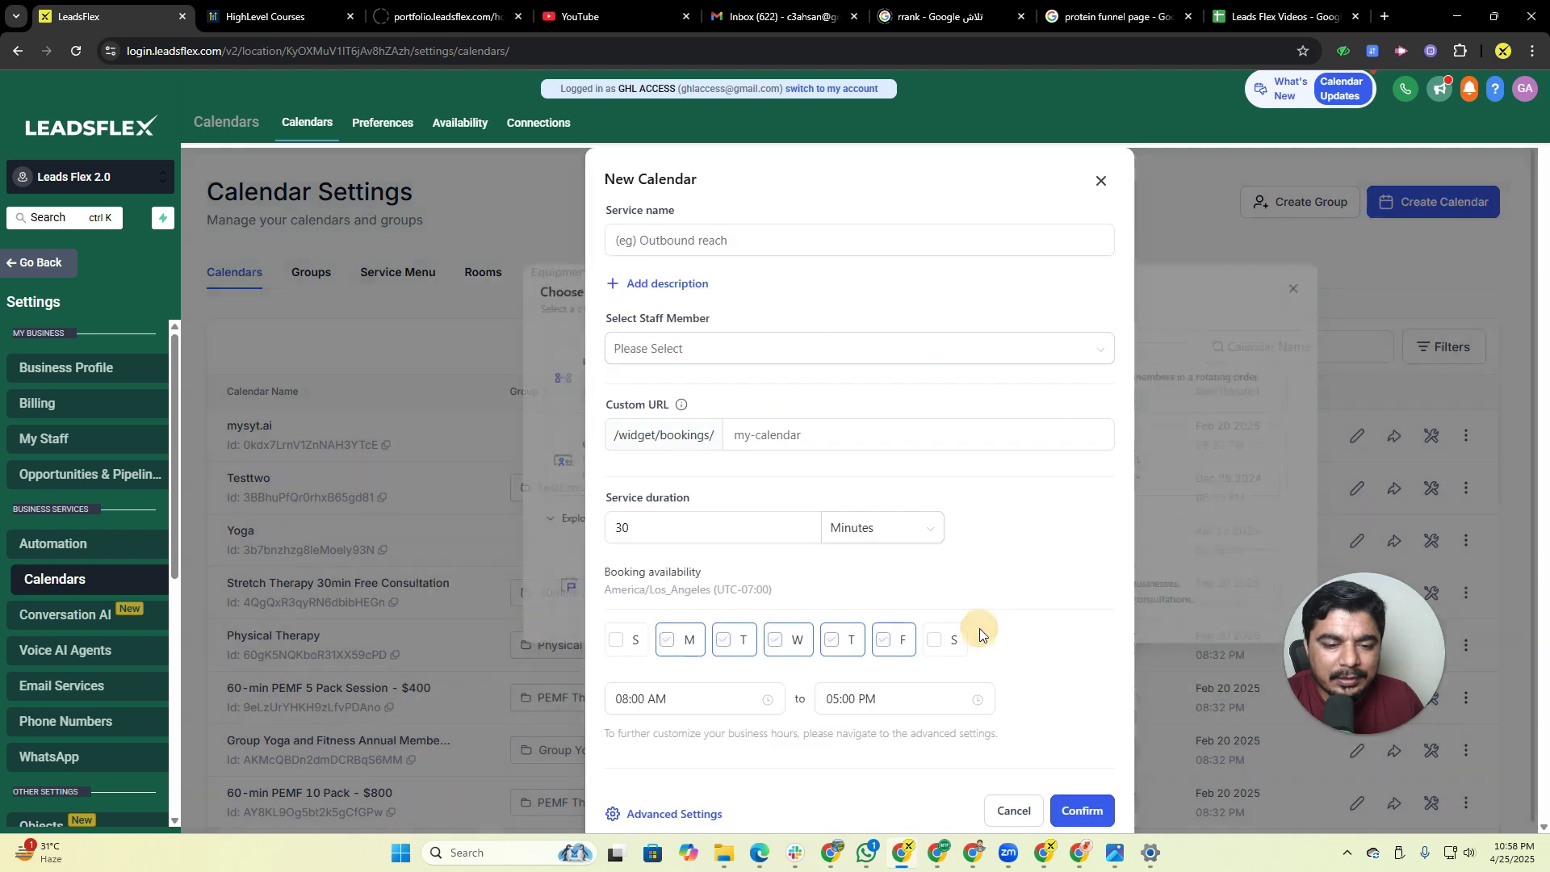
Name the service "Leadsflex GHL Expert" and assign the second staff member in the list.
{"action": "left_click", "coordinate": [729, 242]}
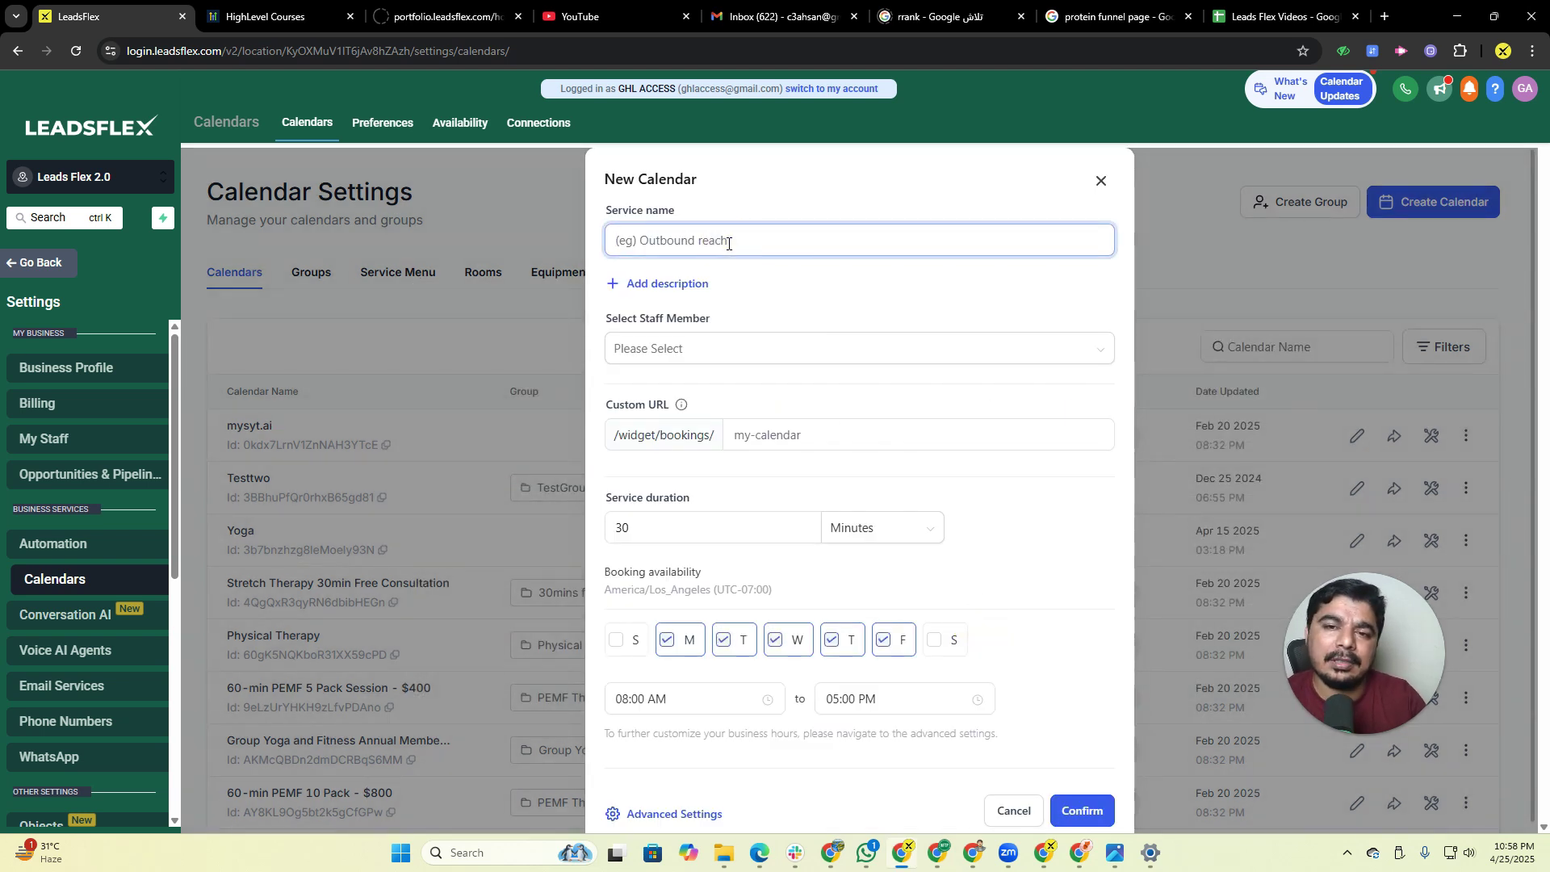
{"action": "type", "text": "Leadsflex GHL Expert"}
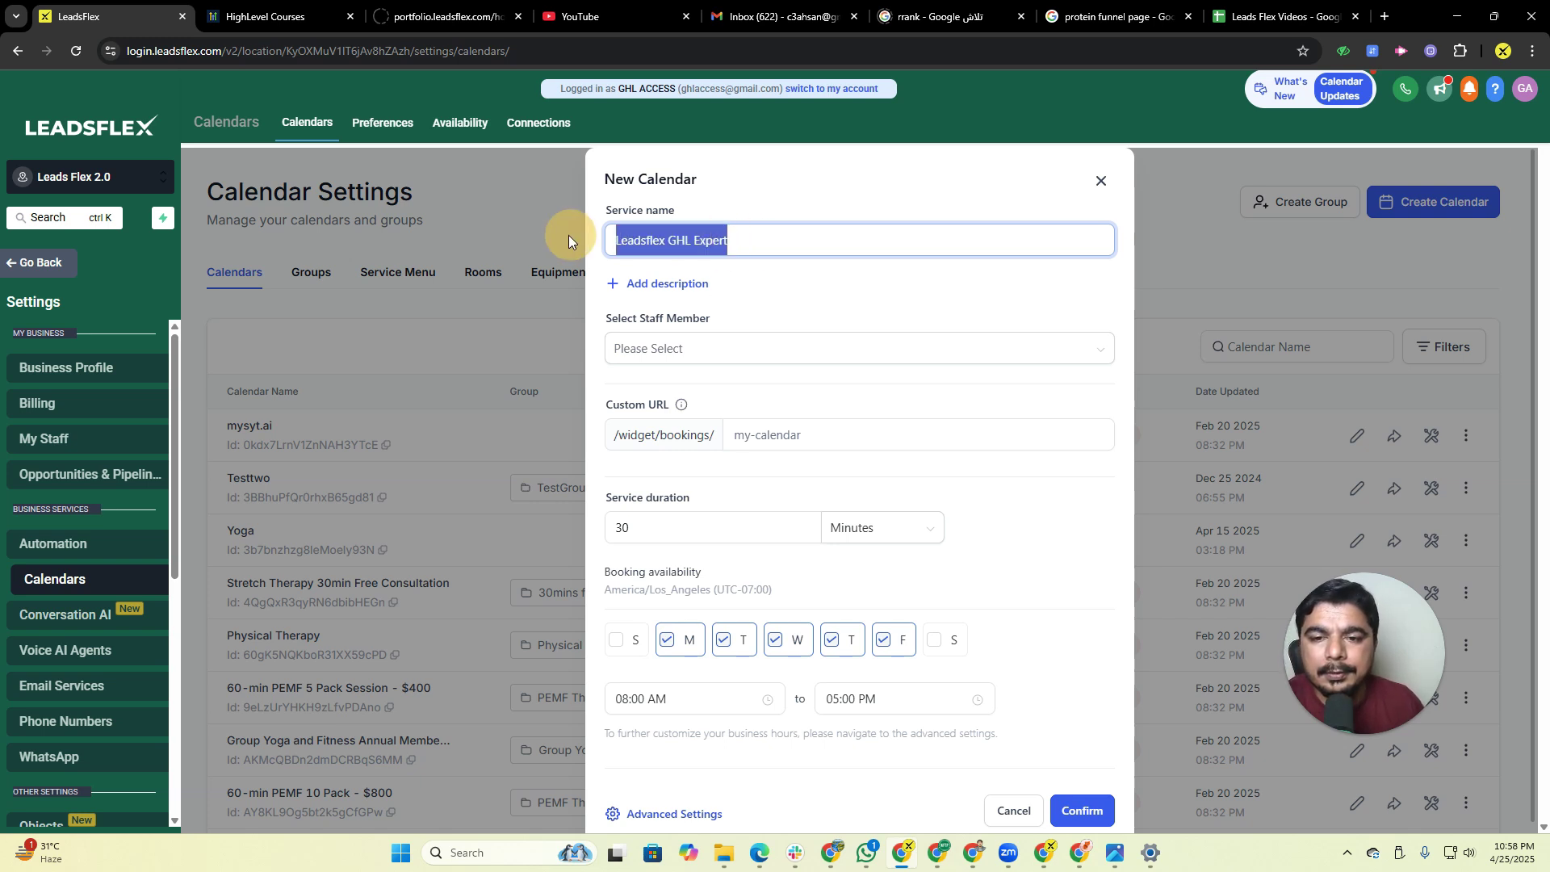
{"action": "left_click", "coordinate": [679, 356]}
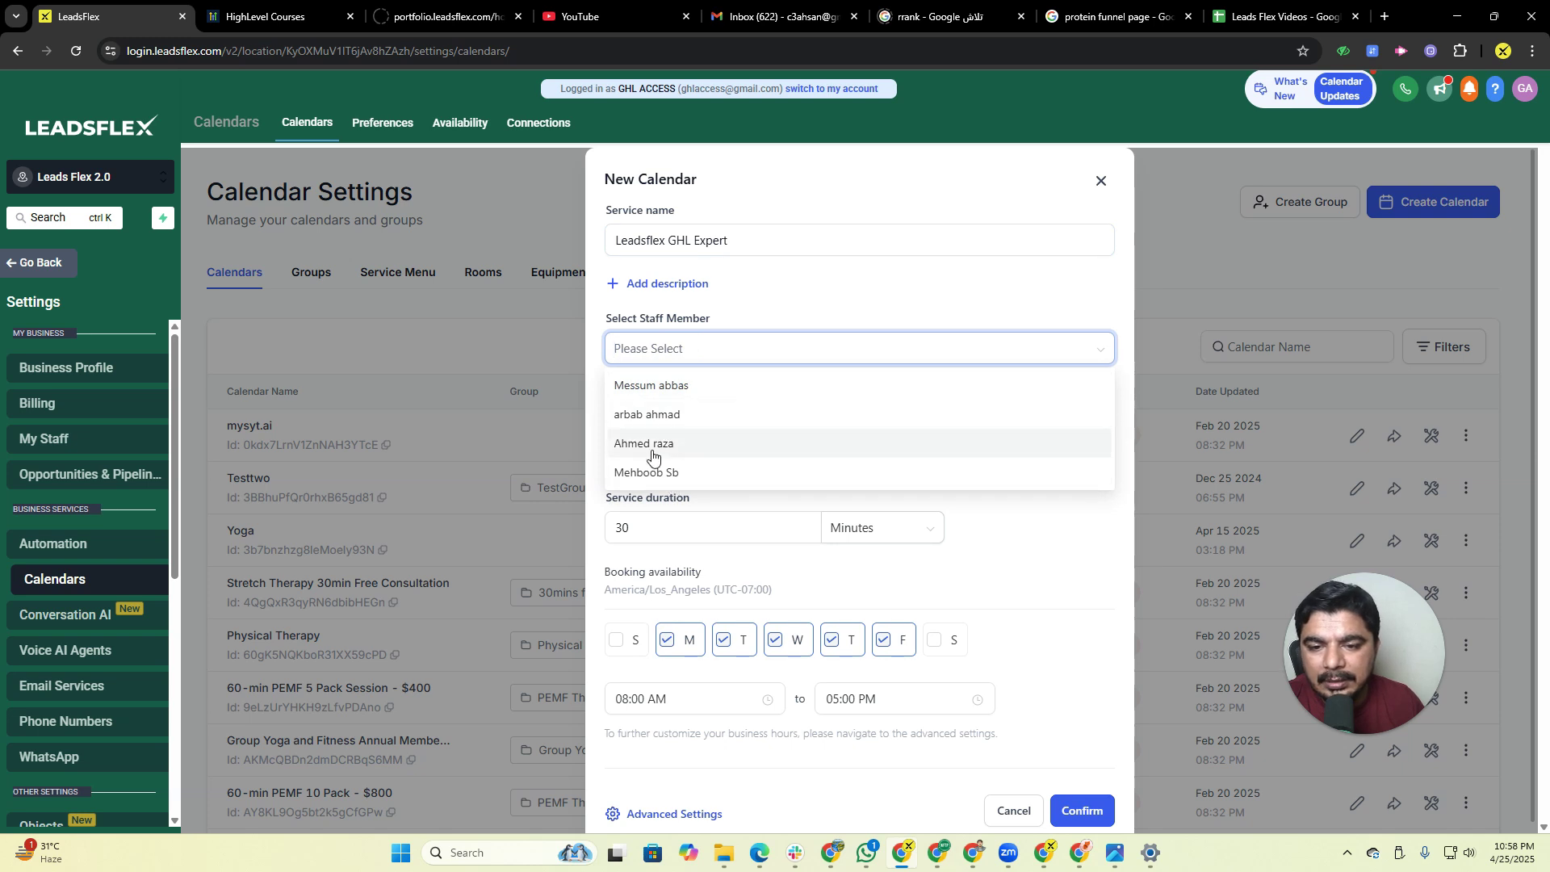
{"action": "left_click", "coordinate": [643, 415]}
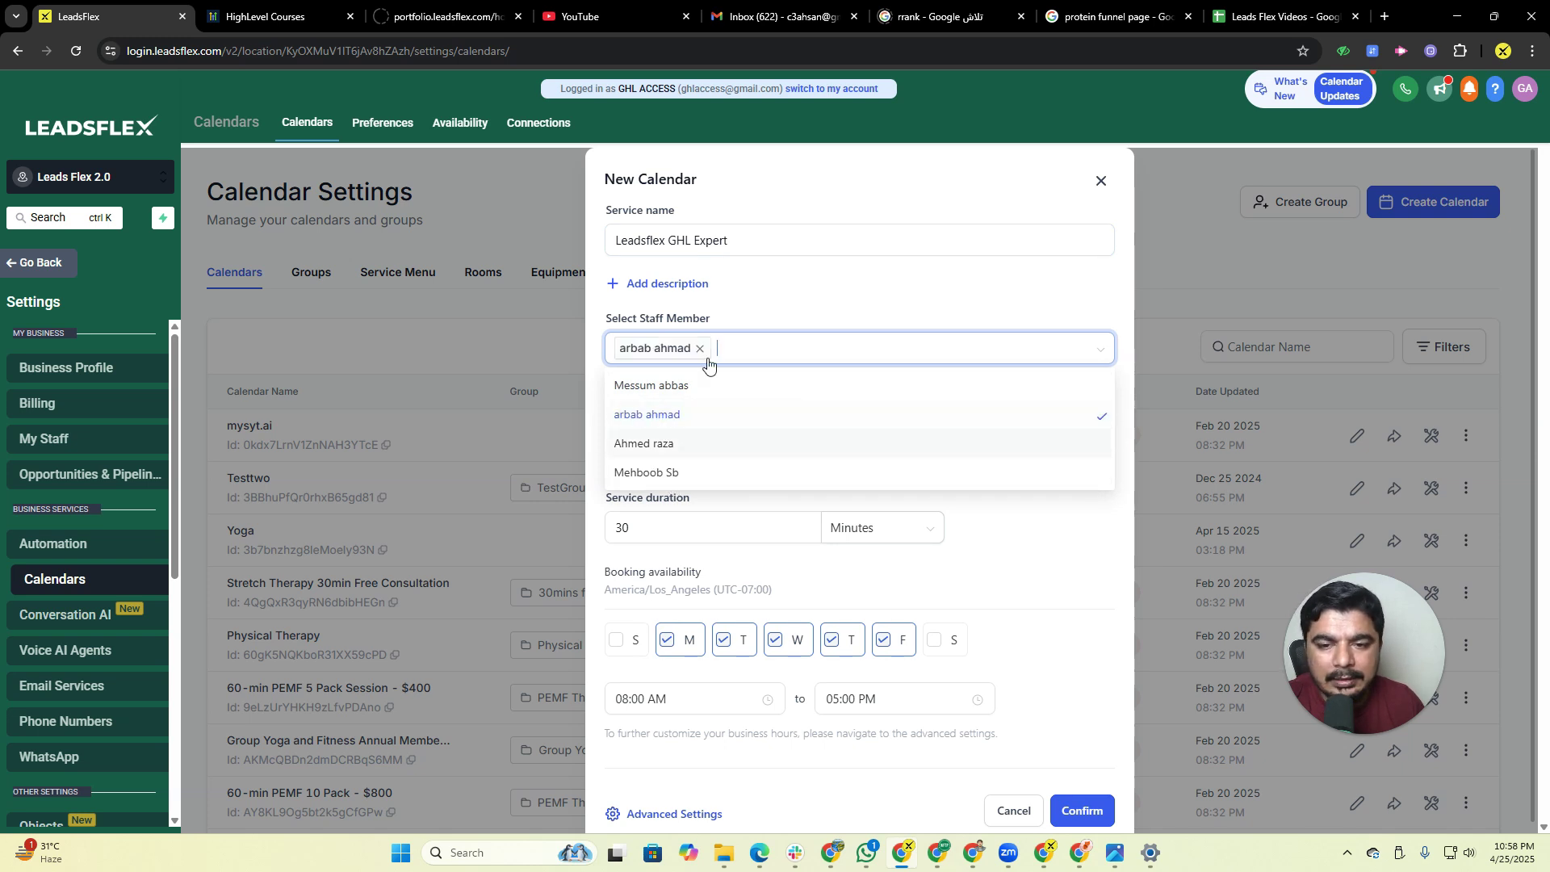
{"action": "left_click", "coordinate": [1061, 565]}
Set the new calendar's custom URL ending to "leadsflexexpert".
{"action": "left_click", "coordinate": [777, 438]}
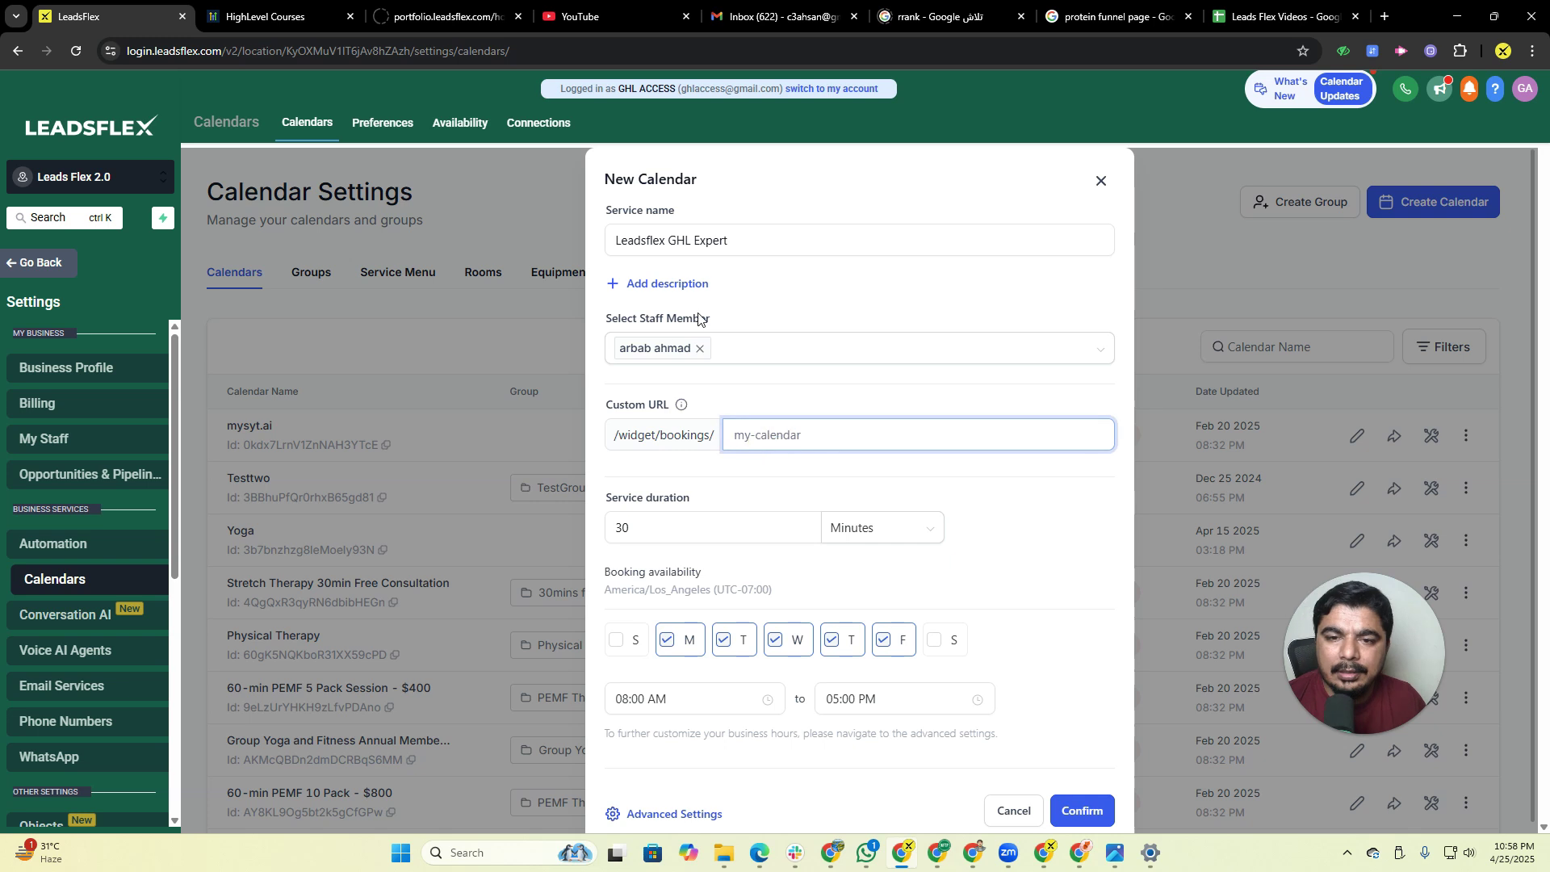
{"action": "left_click", "coordinate": [652, 240]}
{"action": "double_click", "coordinate": [652, 240]}
{"action": "left_click", "coordinate": [755, 432]}
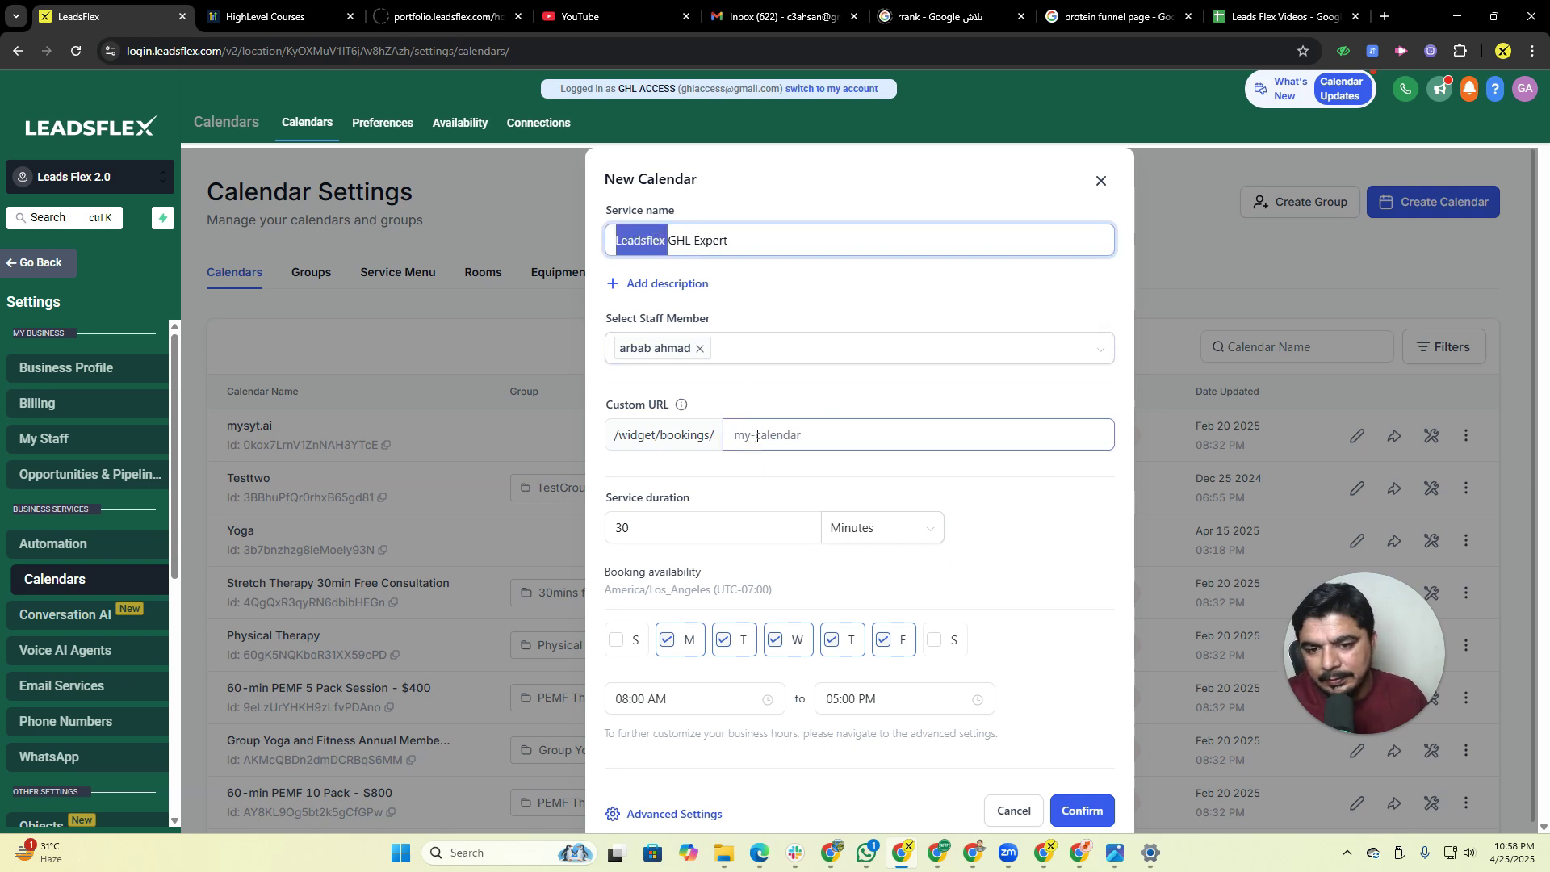
{"action": "type", "text": "leadsflexexpert"}
{"action": "left_click", "coordinate": [1054, 512]}
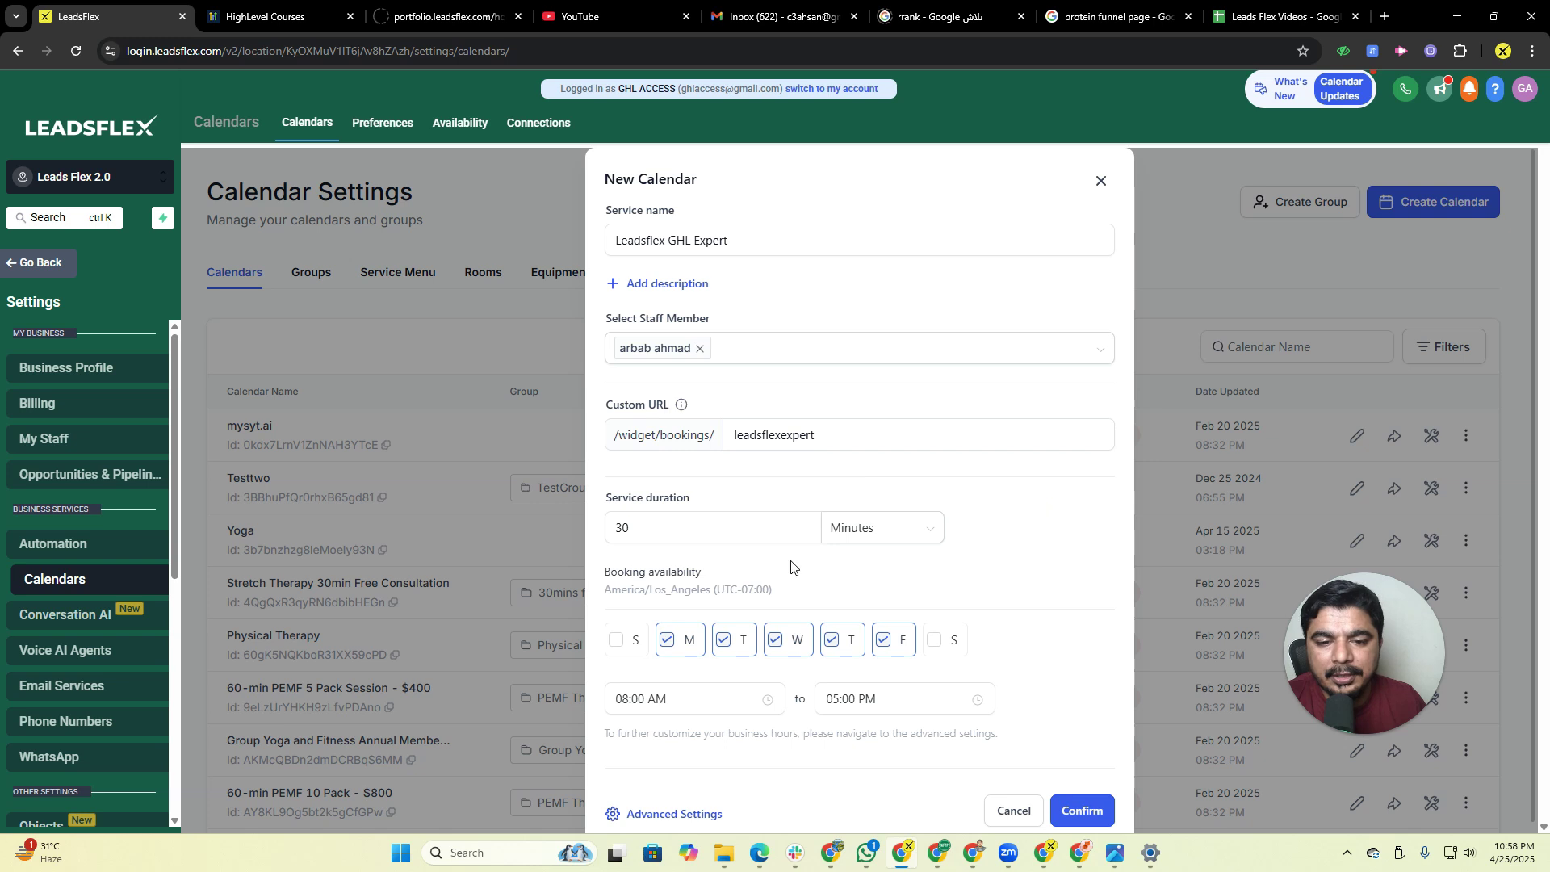
Keep the service duration at 30 minutes and open the new calendar's advanced settings.
{"action": "left_click_drag", "start_coordinate": [726, 542], "coordinate": [598, 531]}
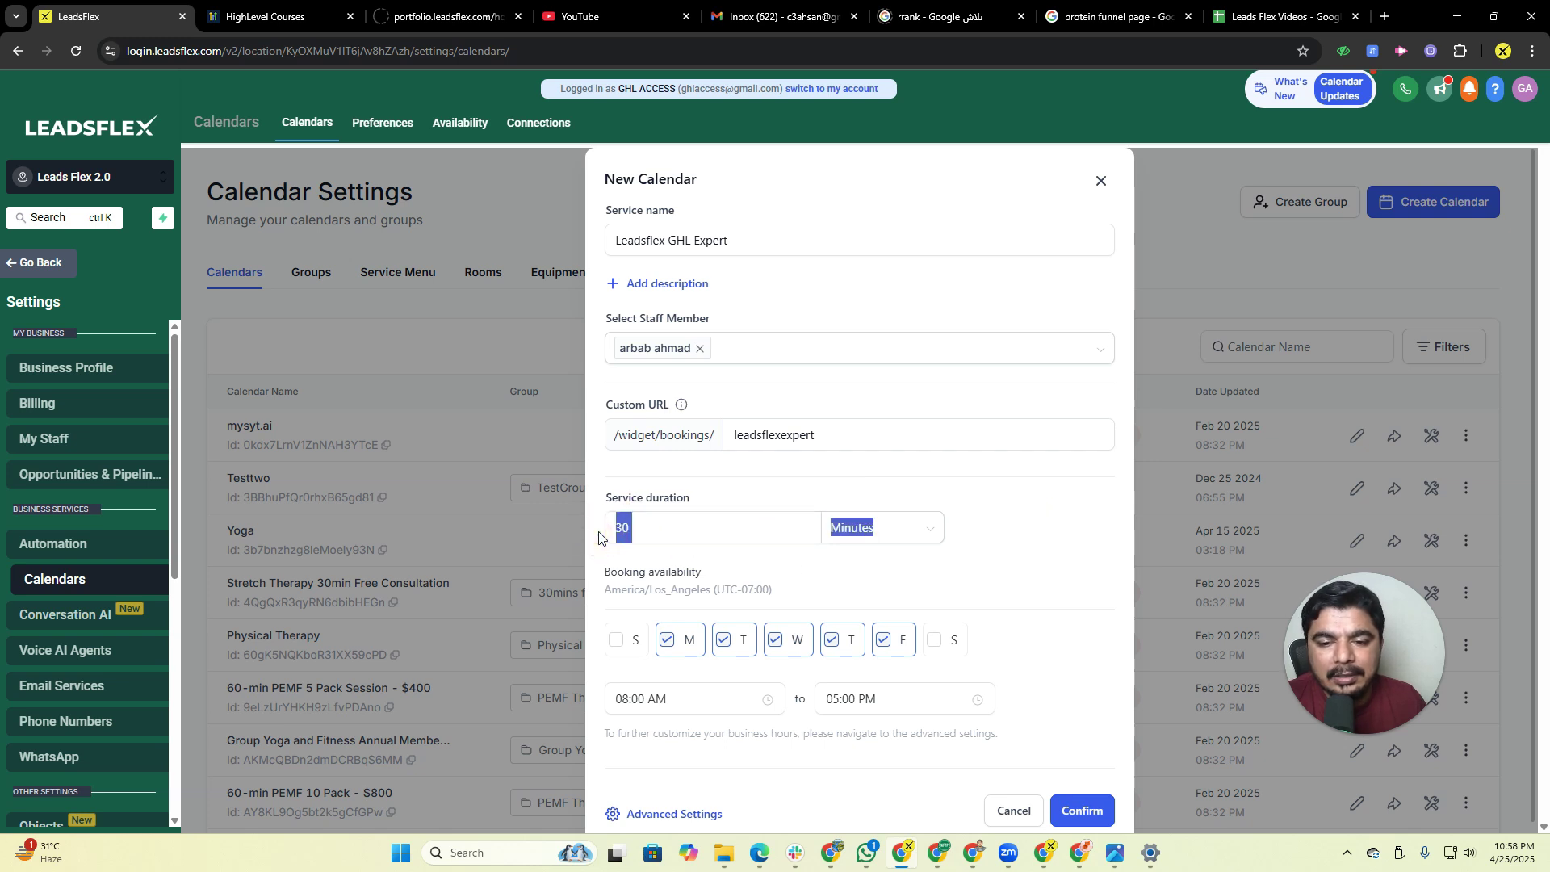
{"action": "left_click", "coordinate": [881, 528]}
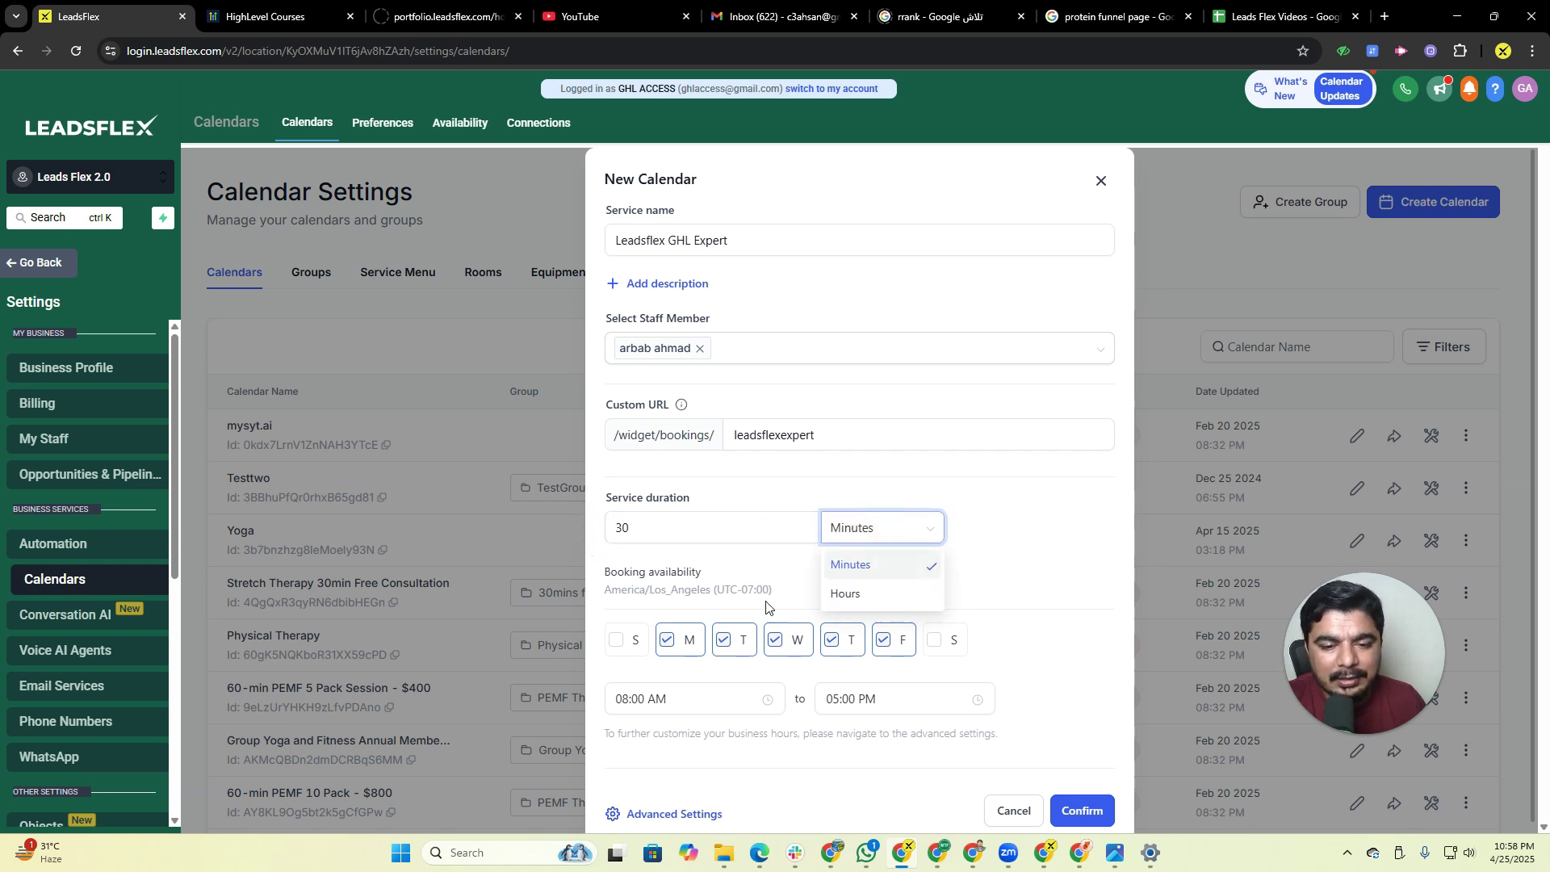
{"action": "left_click", "coordinate": [1028, 509]}
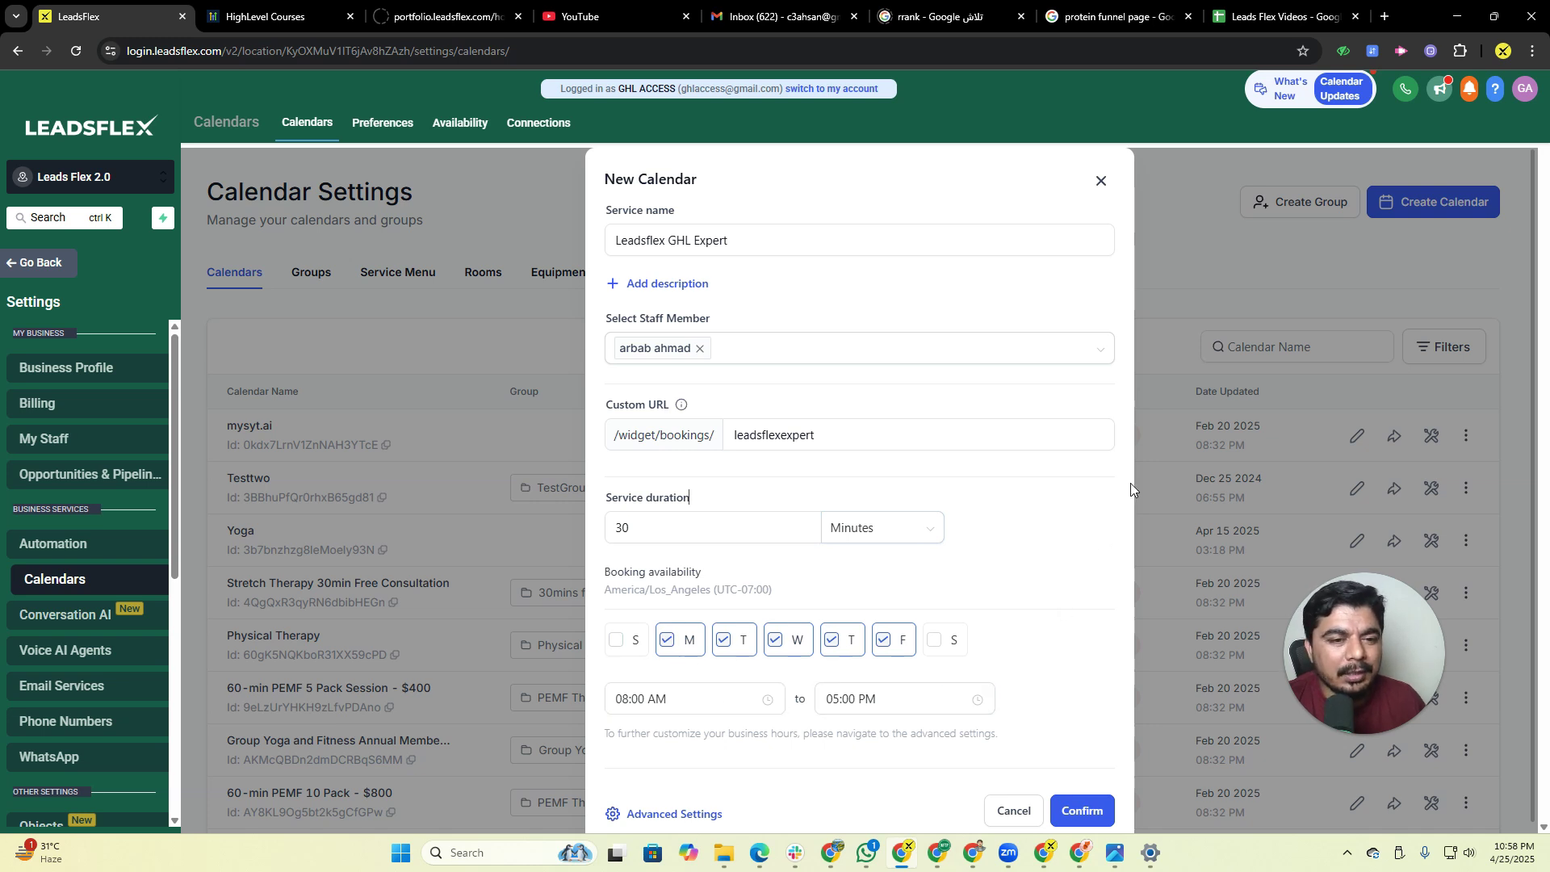
{"action": "scroll", "coordinate": [809, 707], "scroll_direction": "down", "scroll_amount": 1}
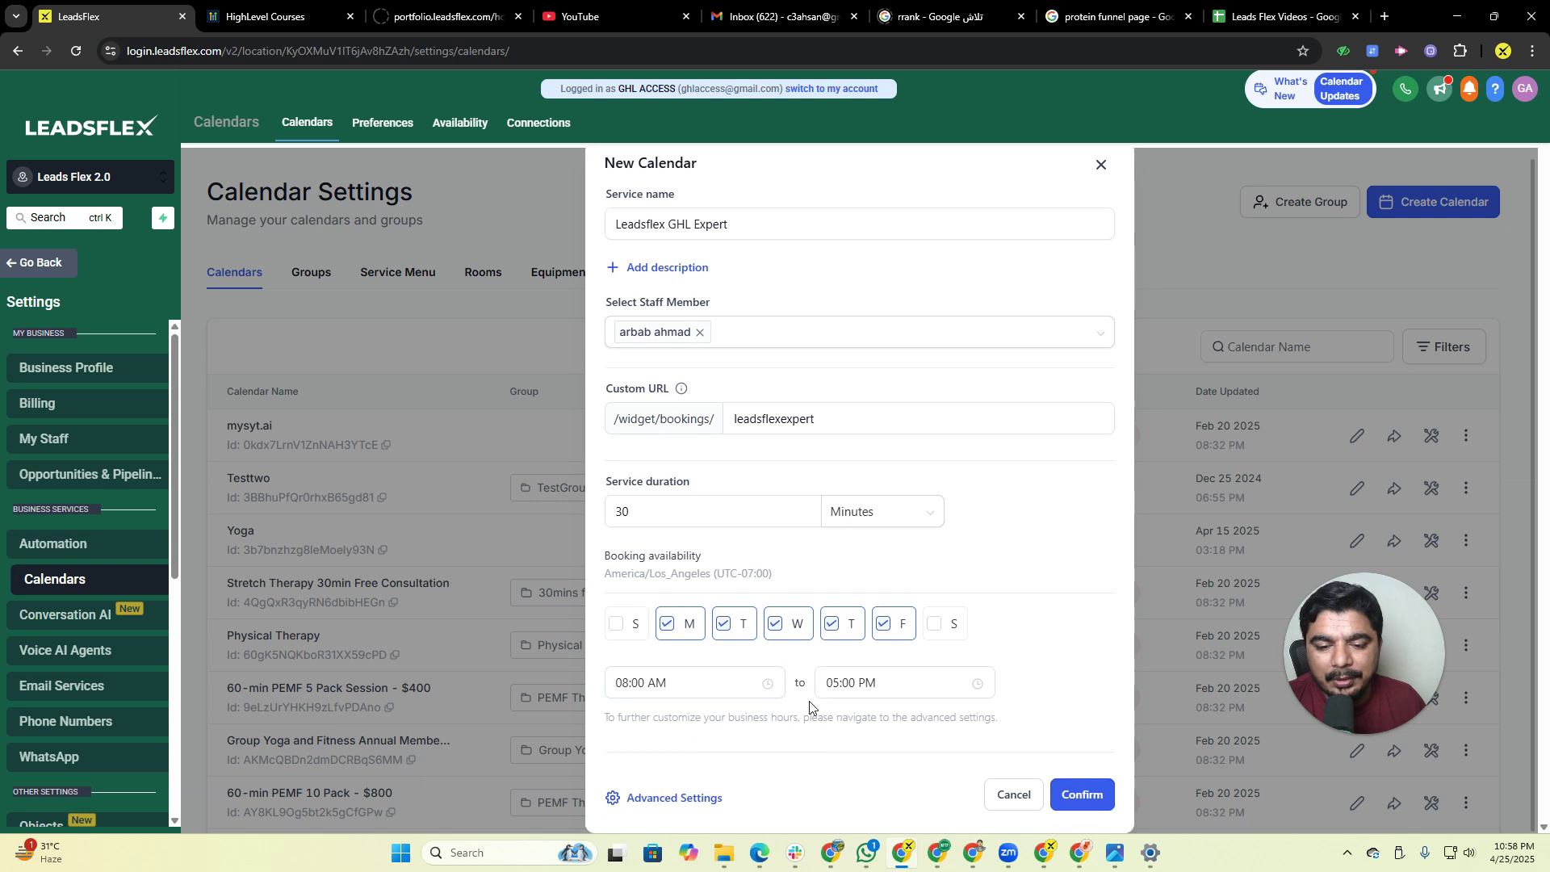
{"action": "left_click", "coordinate": [706, 795]}
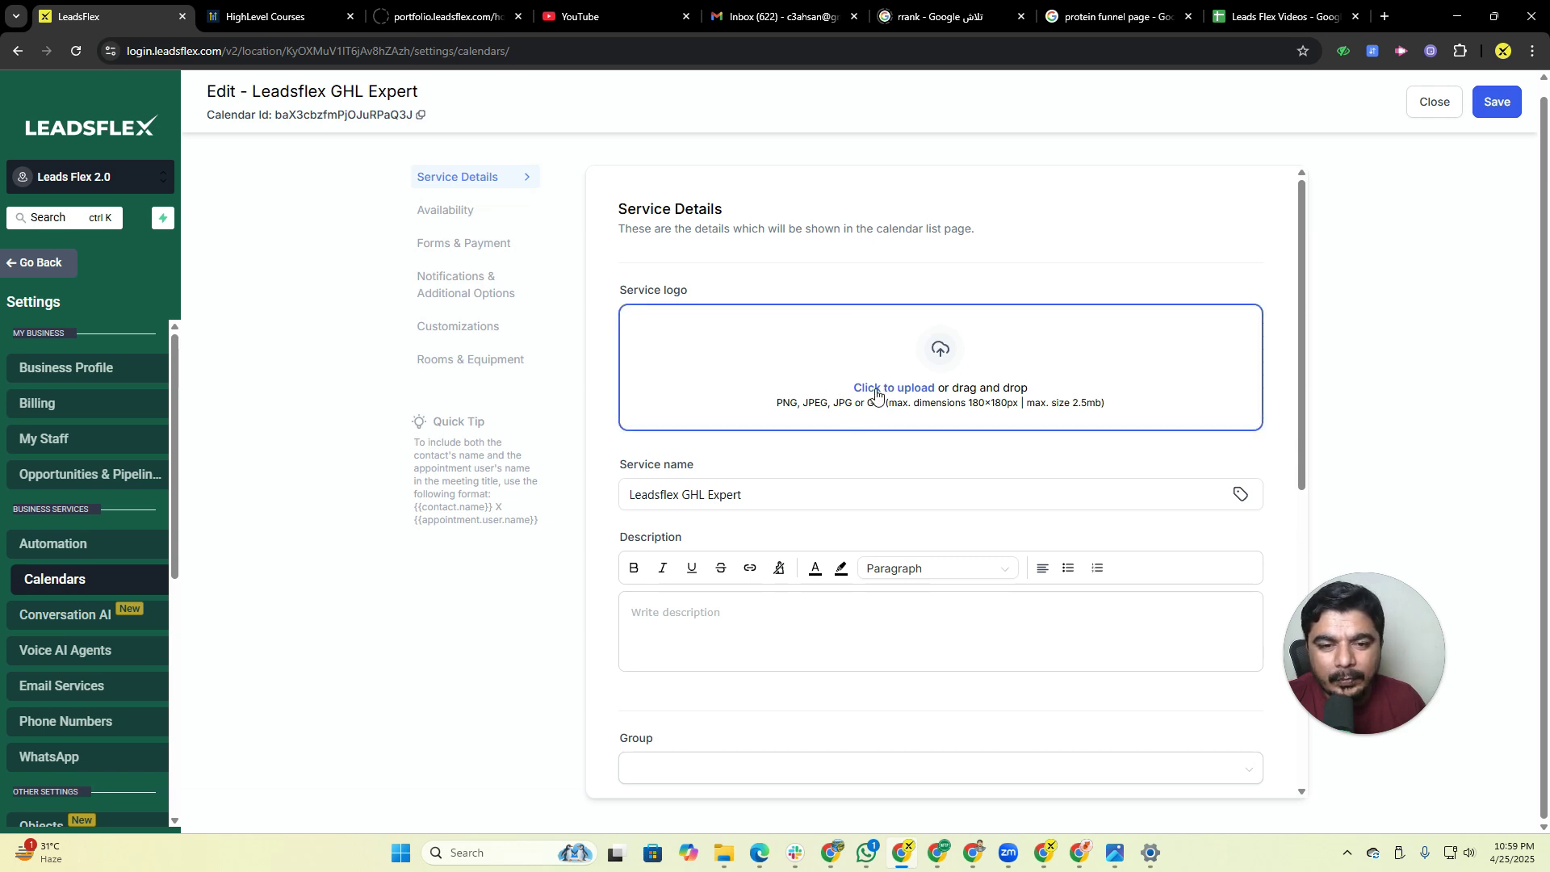
Look over the service logo upload and the available calendar groups in the service details.
{"action": "left_click", "coordinate": [851, 395]}
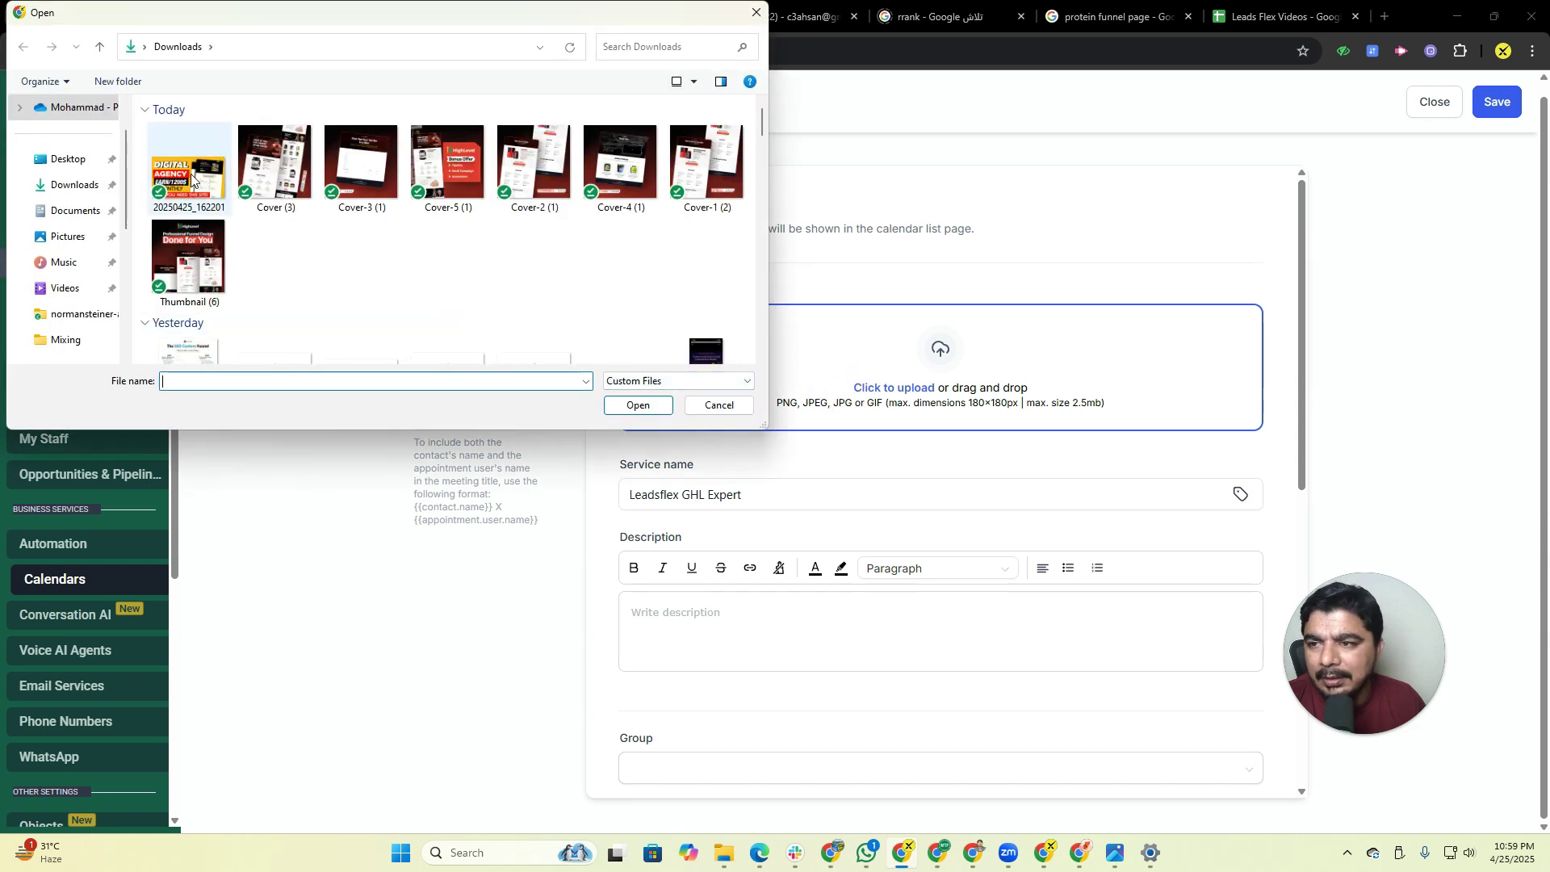
{"action": "left_click", "coordinate": [756, 12]}
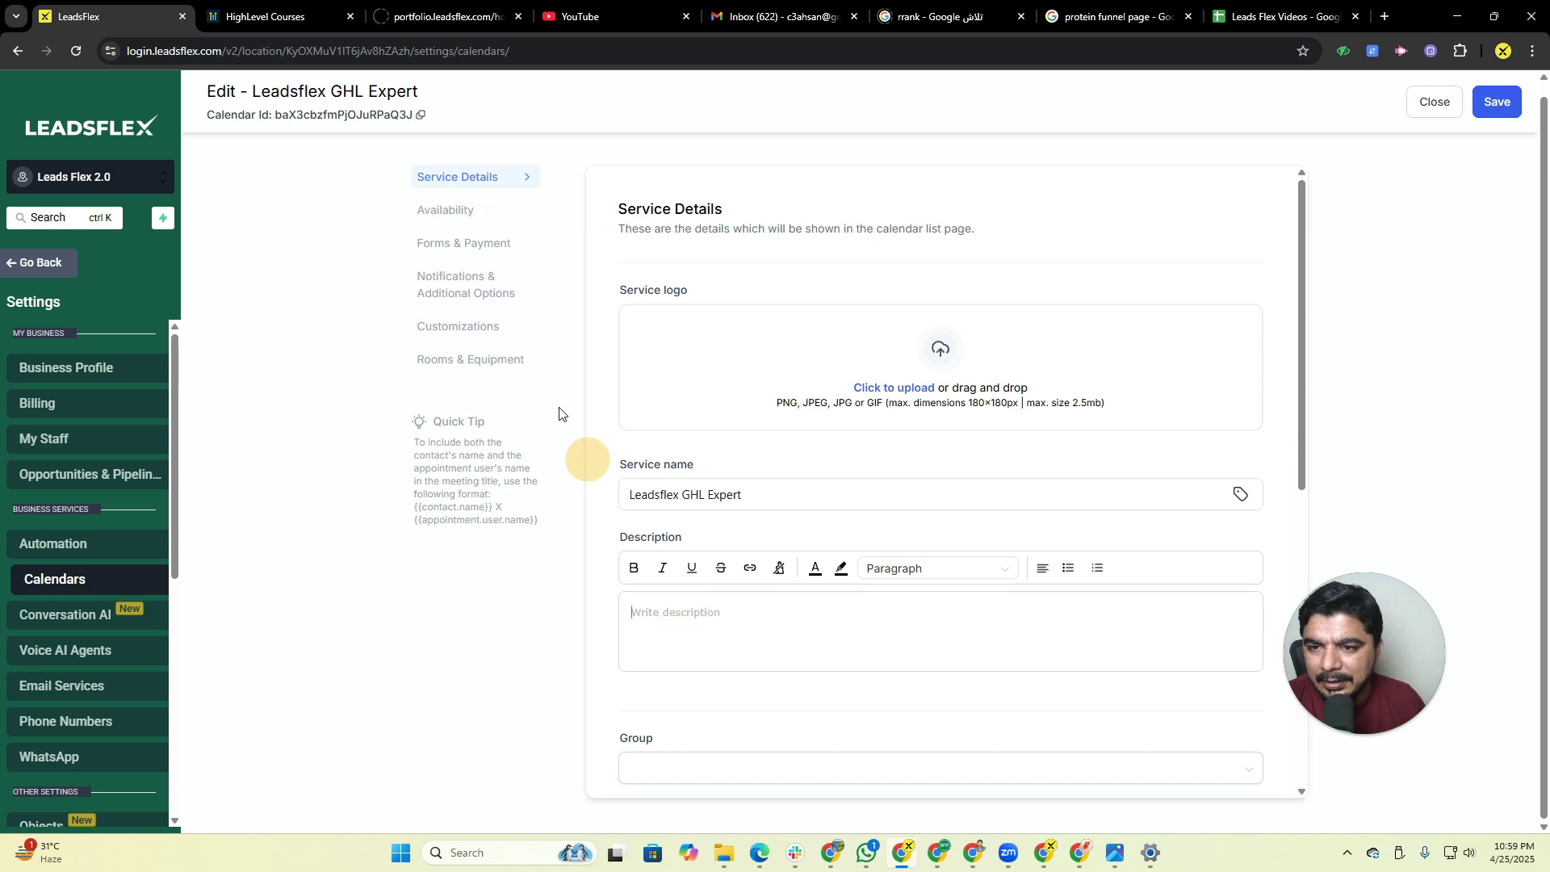
{"action": "scroll", "coordinate": [807, 465], "scroll_direction": "down", "scroll_amount": 10}
{"action": "scroll", "coordinate": [807, 464], "scroll_direction": "up", "scroll_amount": 10}
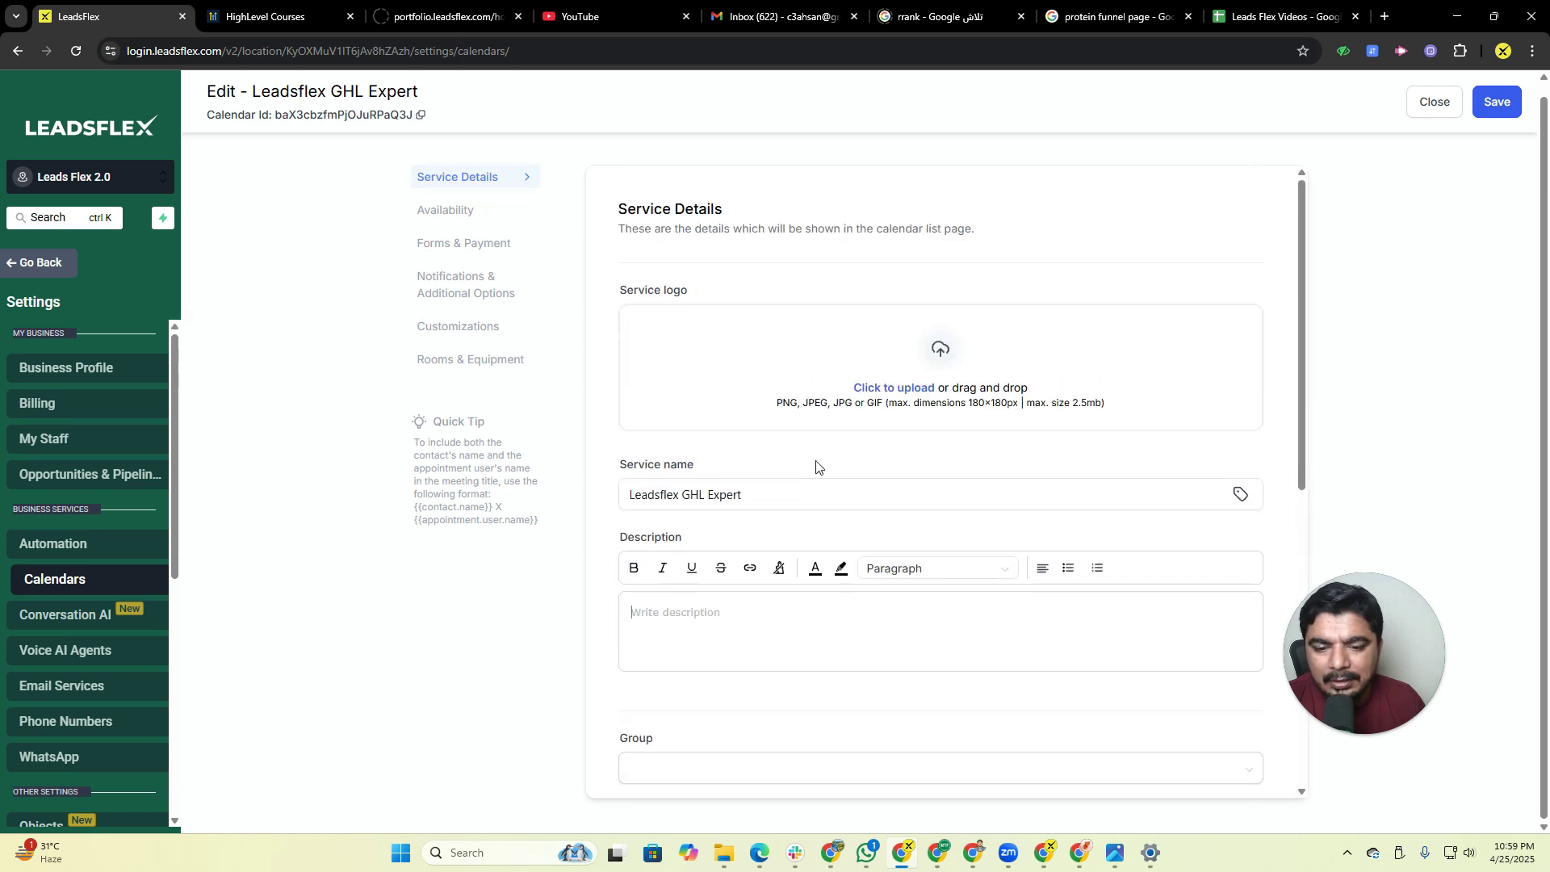
{"action": "left_click", "coordinate": [720, 767]}
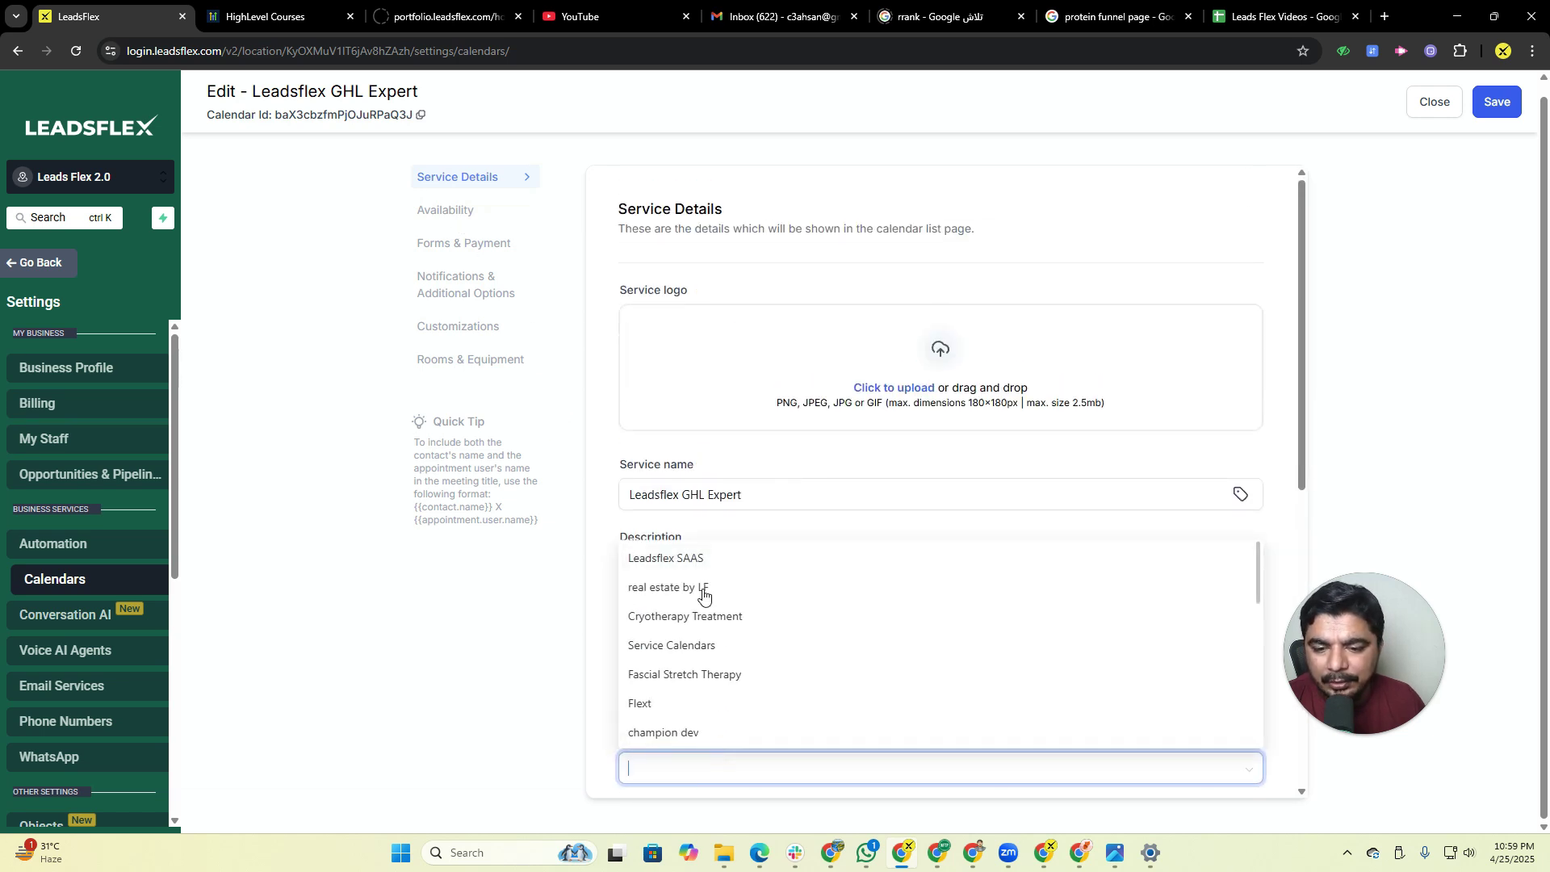
{"action": "left_click", "coordinate": [539, 688]}
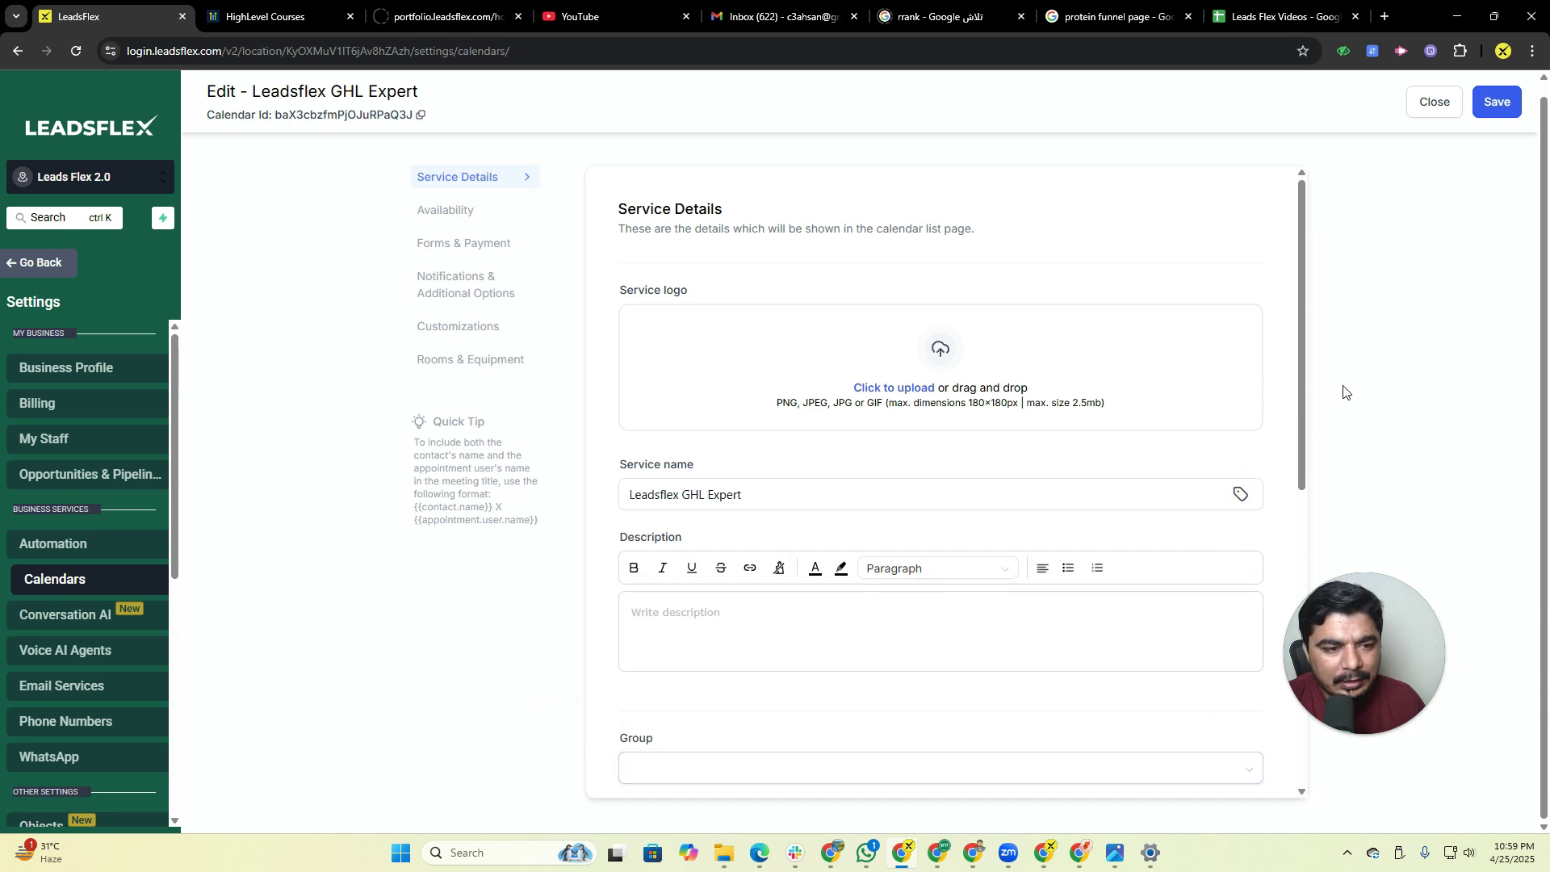
Set the calendar's event color to dark green in the service details.
{"action": "left_click_drag", "start_coordinate": [1300, 409], "coordinate": [1314, 704]}
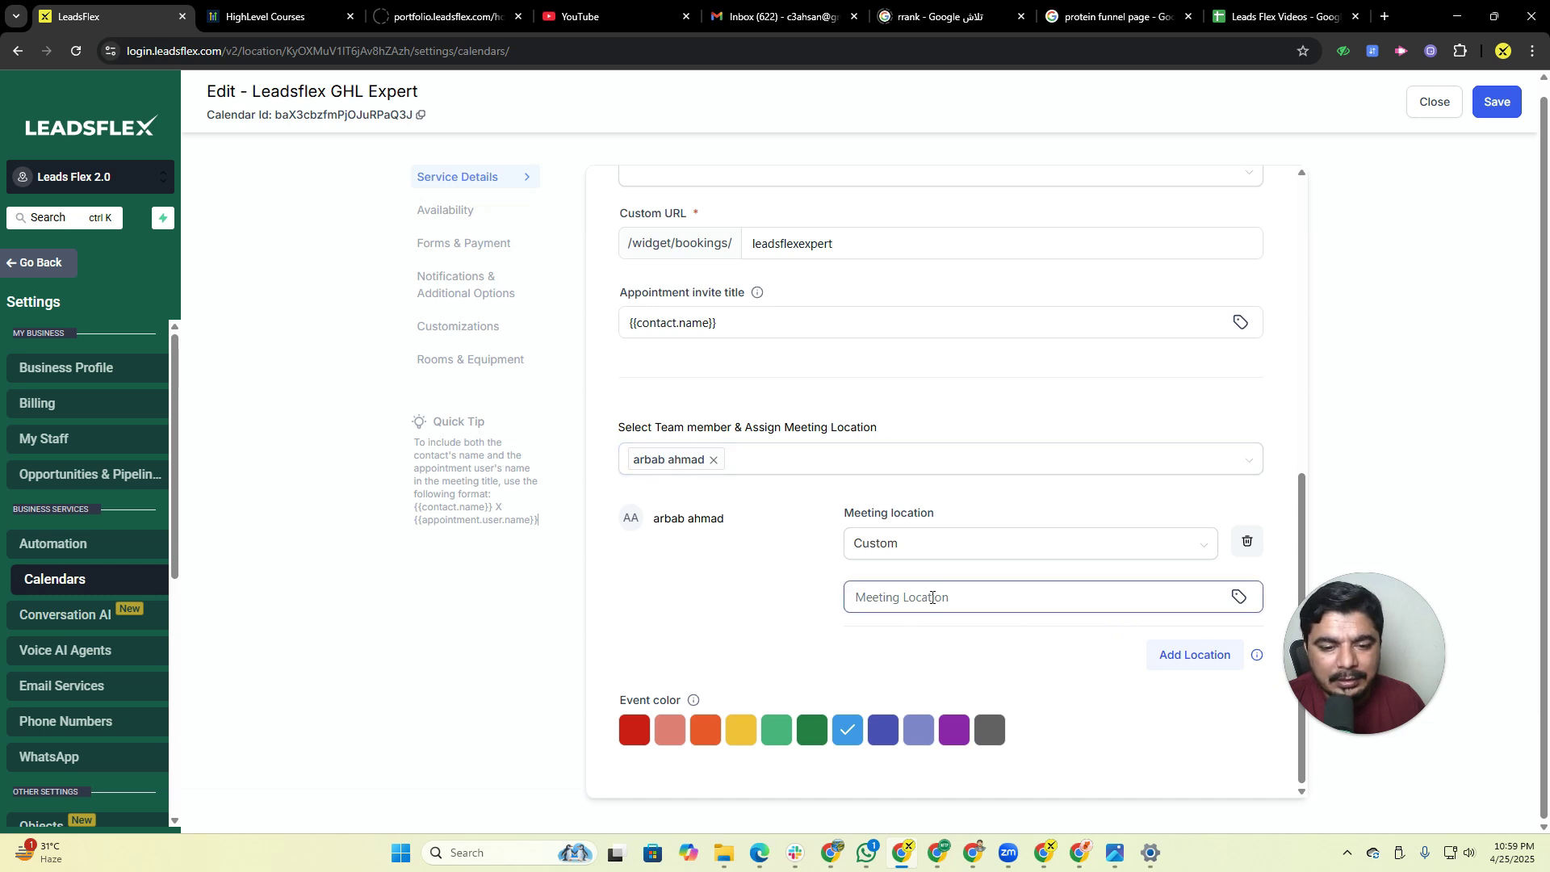
{"action": "left_click", "coordinate": [815, 734]}
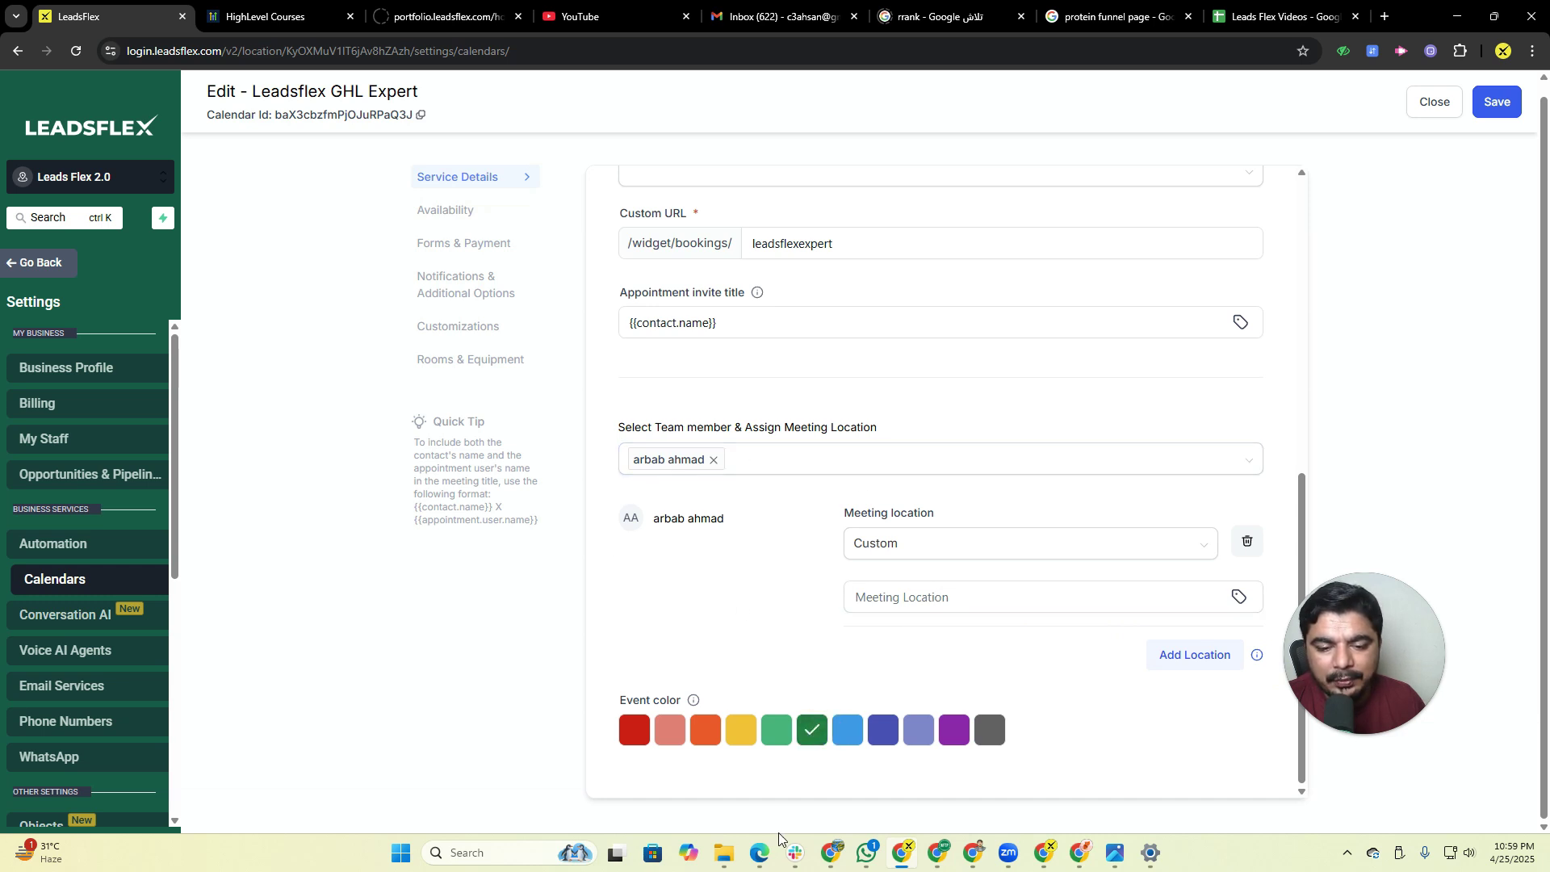
{"action": "scroll", "coordinate": [866, 585], "scroll_direction": "up", "scroll_amount": 10}
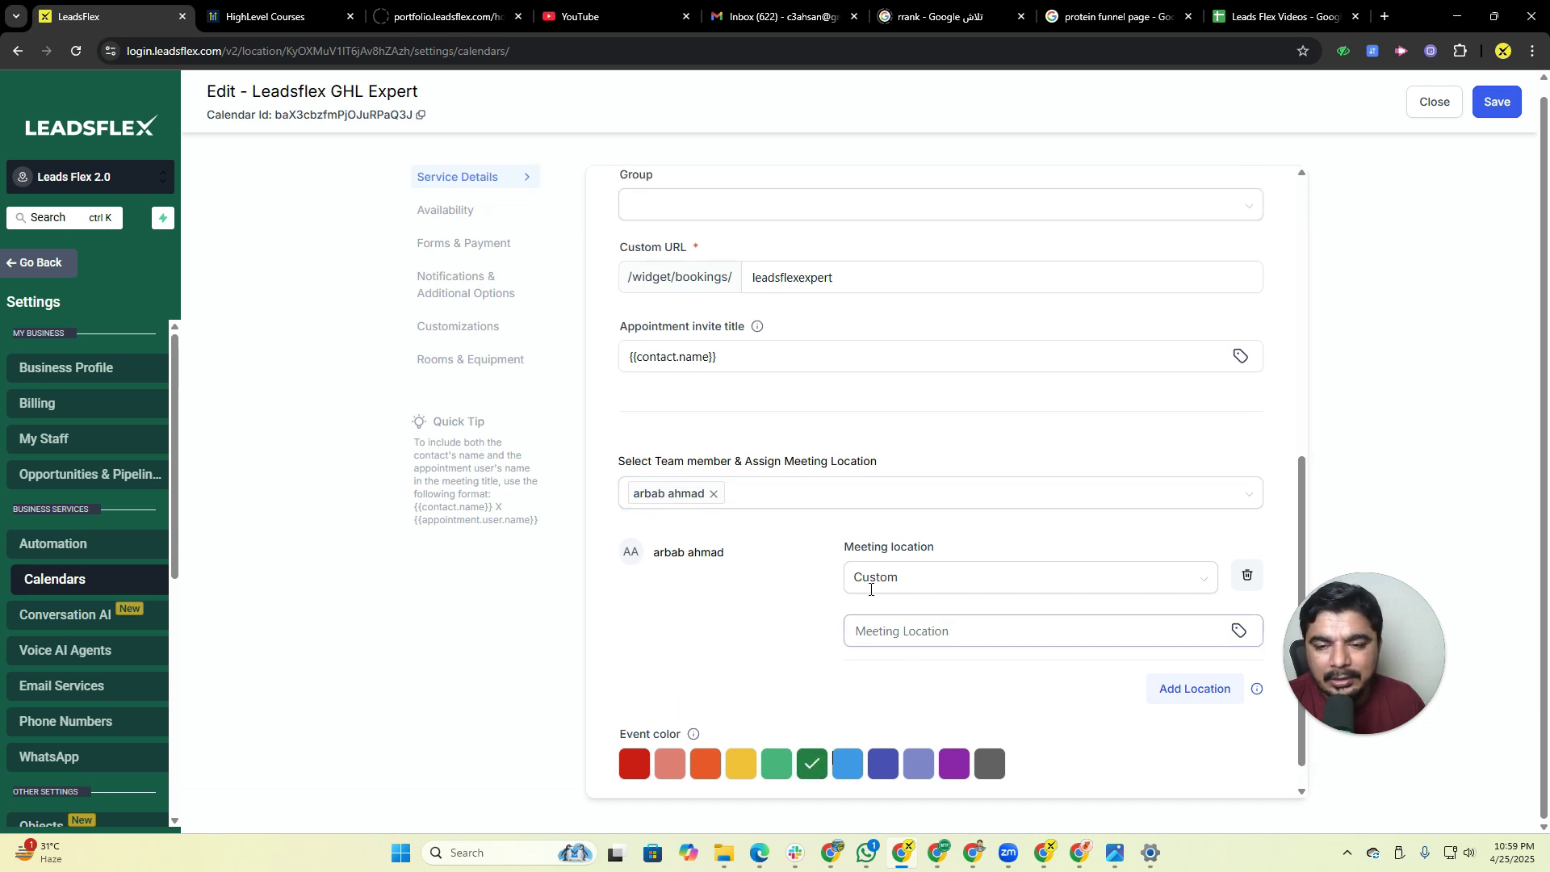
Review the weekly availability, the selectable booking forms, and the confirmation and payment options.
{"action": "left_click", "coordinate": [445, 214]}
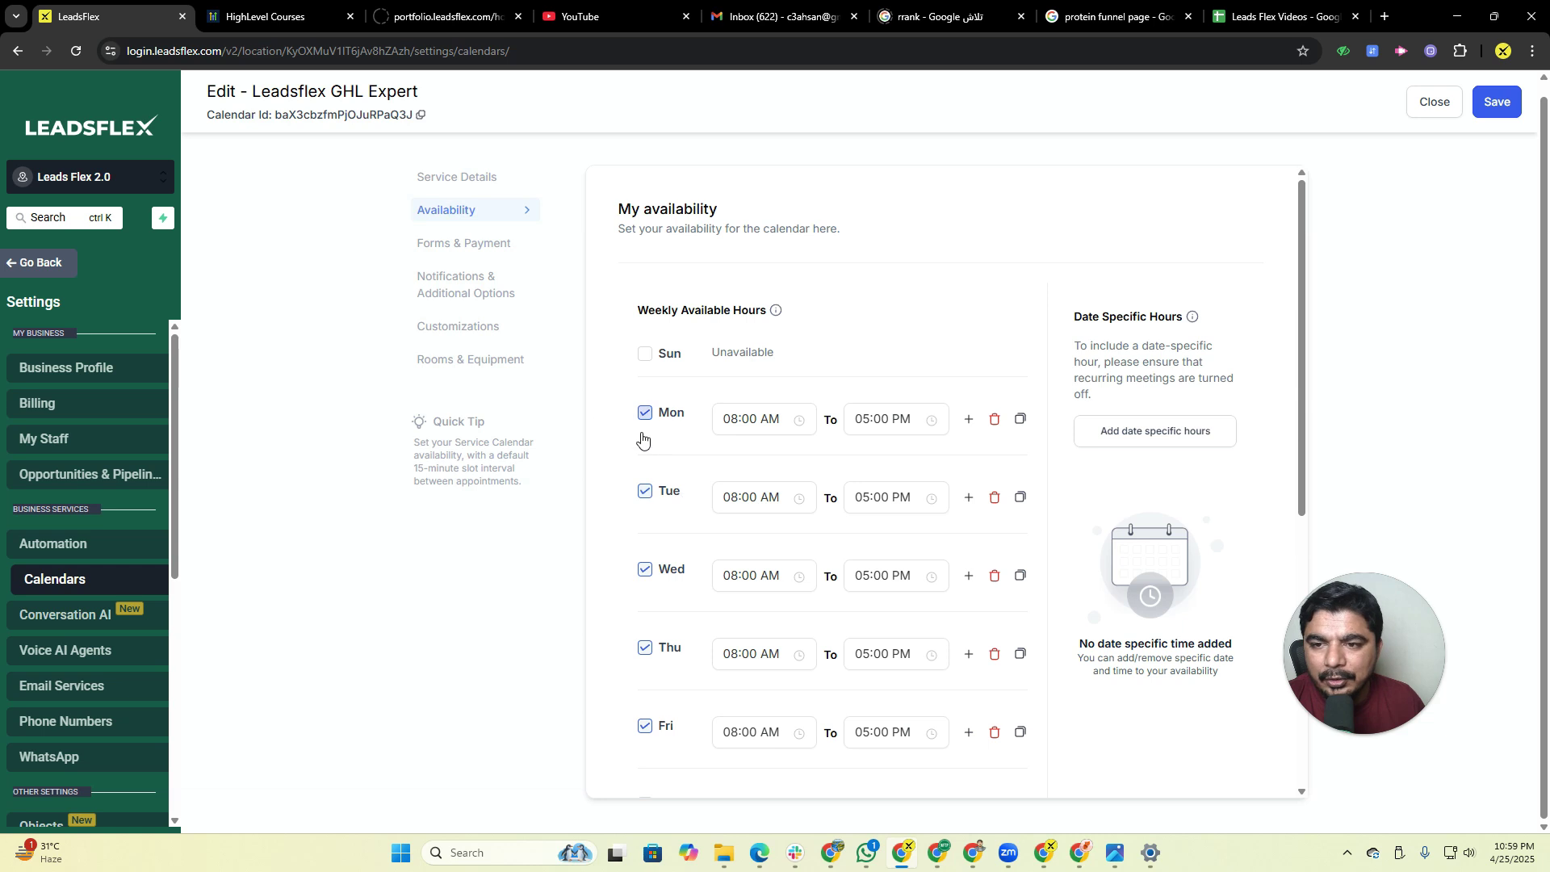
{"action": "left_click", "coordinate": [475, 247]}
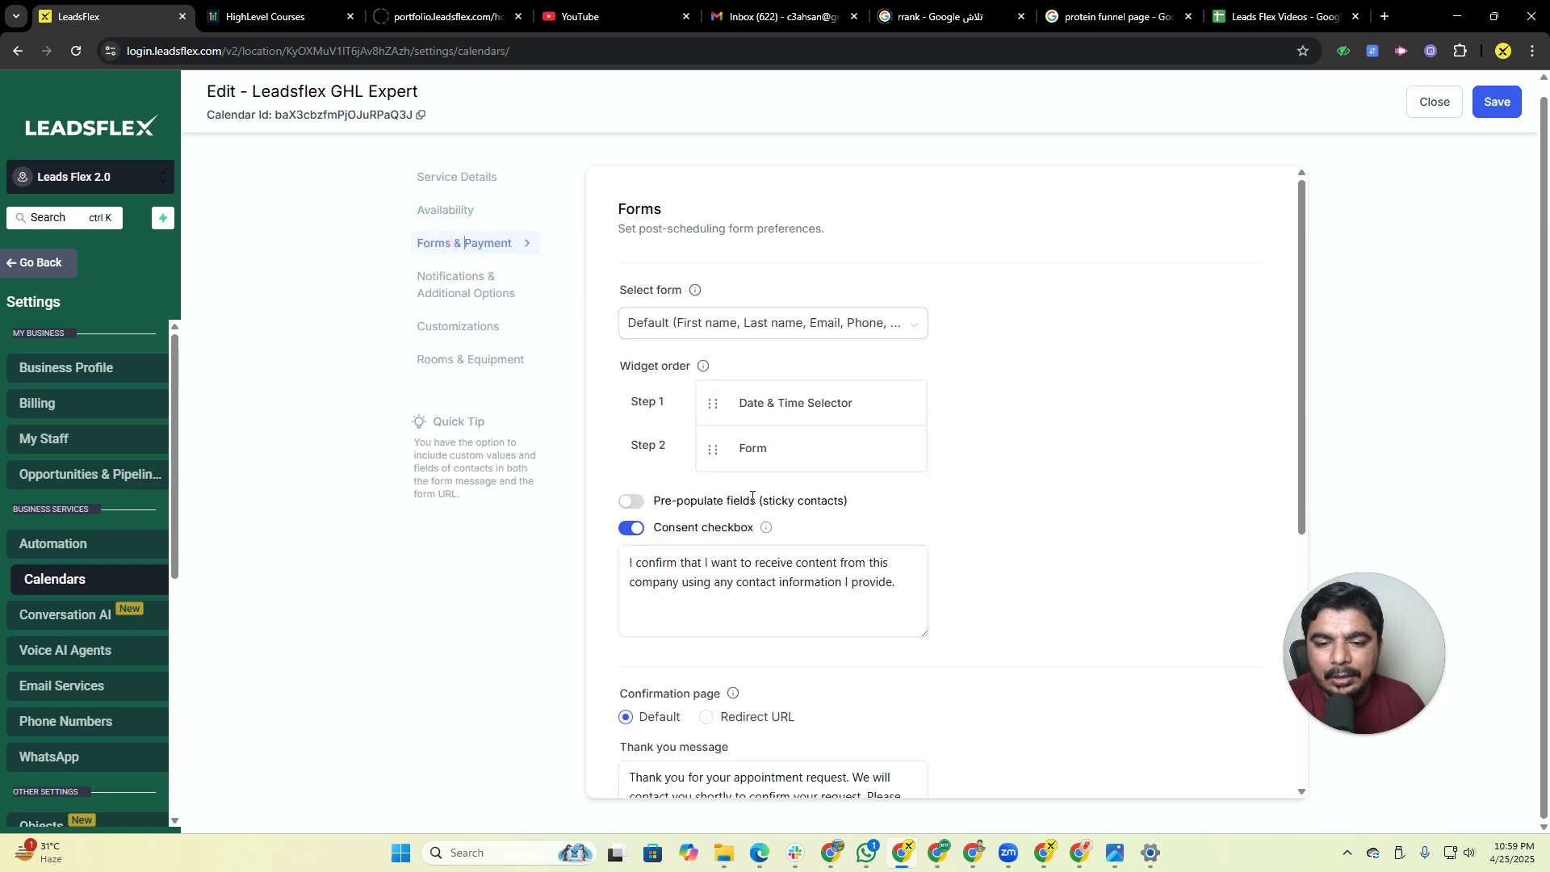
{"action": "left_click", "coordinate": [758, 323]}
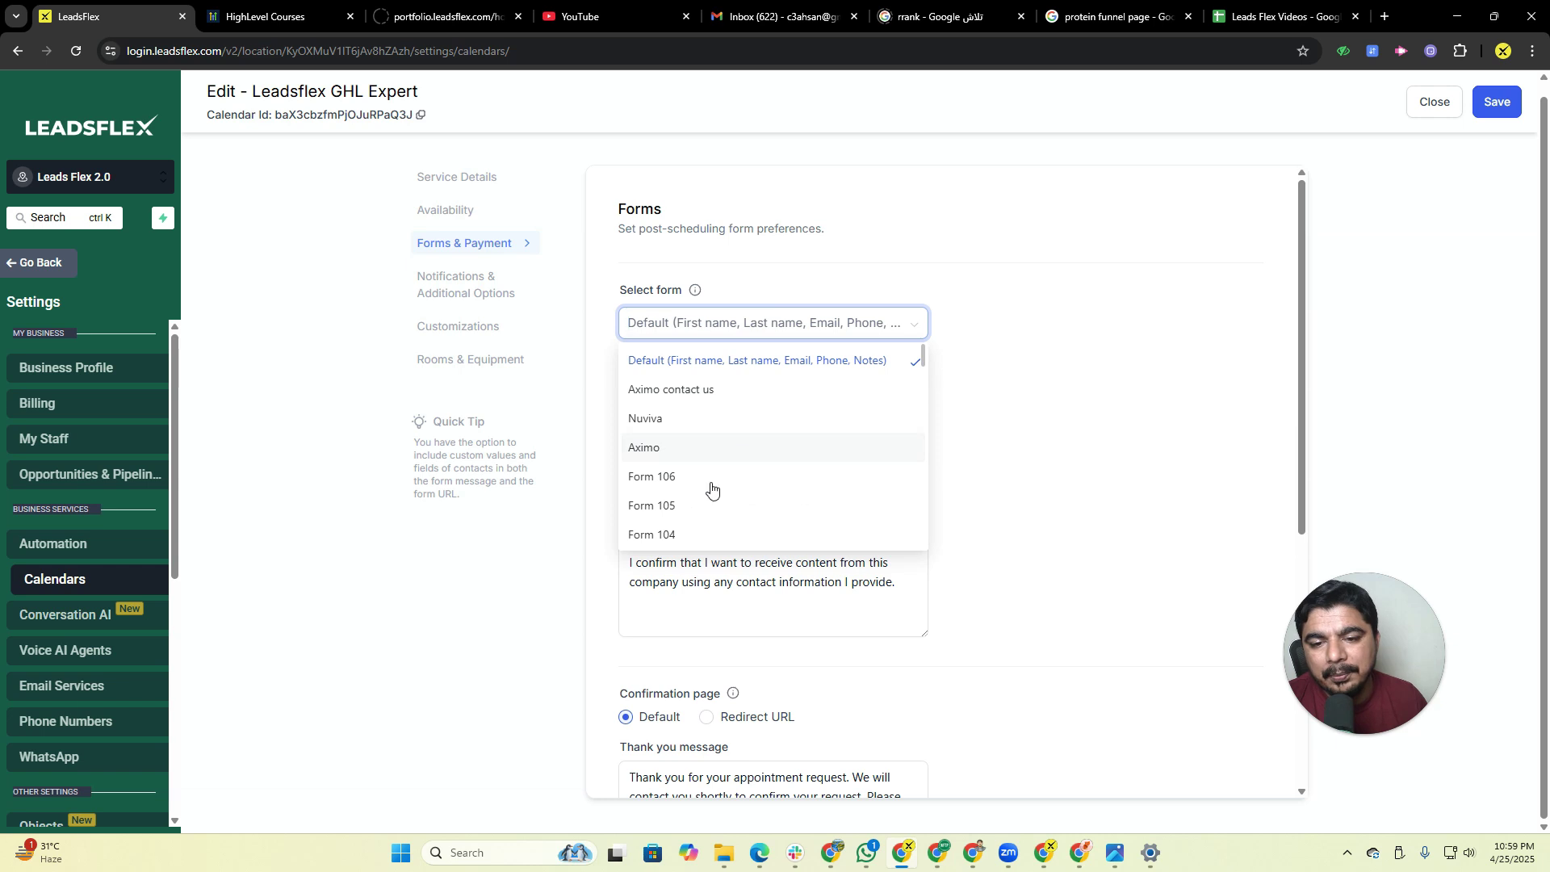
{"action": "scroll", "coordinate": [699, 478], "scroll_direction": "down", "scroll_amount": 5}
{"action": "scroll", "coordinate": [701, 477], "scroll_direction": "up", "scroll_amount": 8}
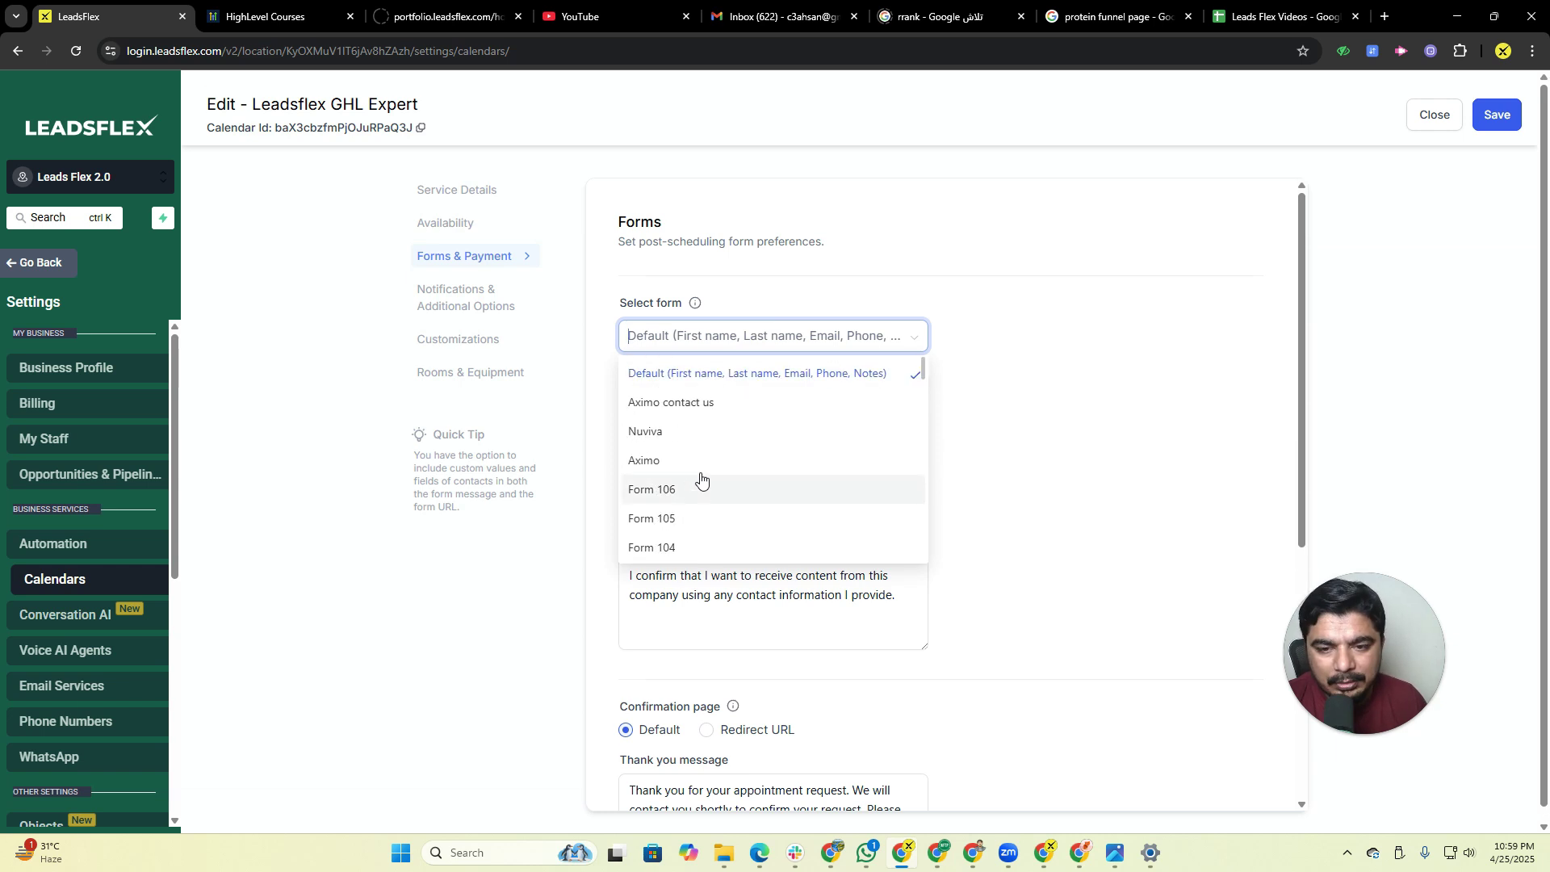
{"action": "left_click", "coordinate": [1056, 351]}
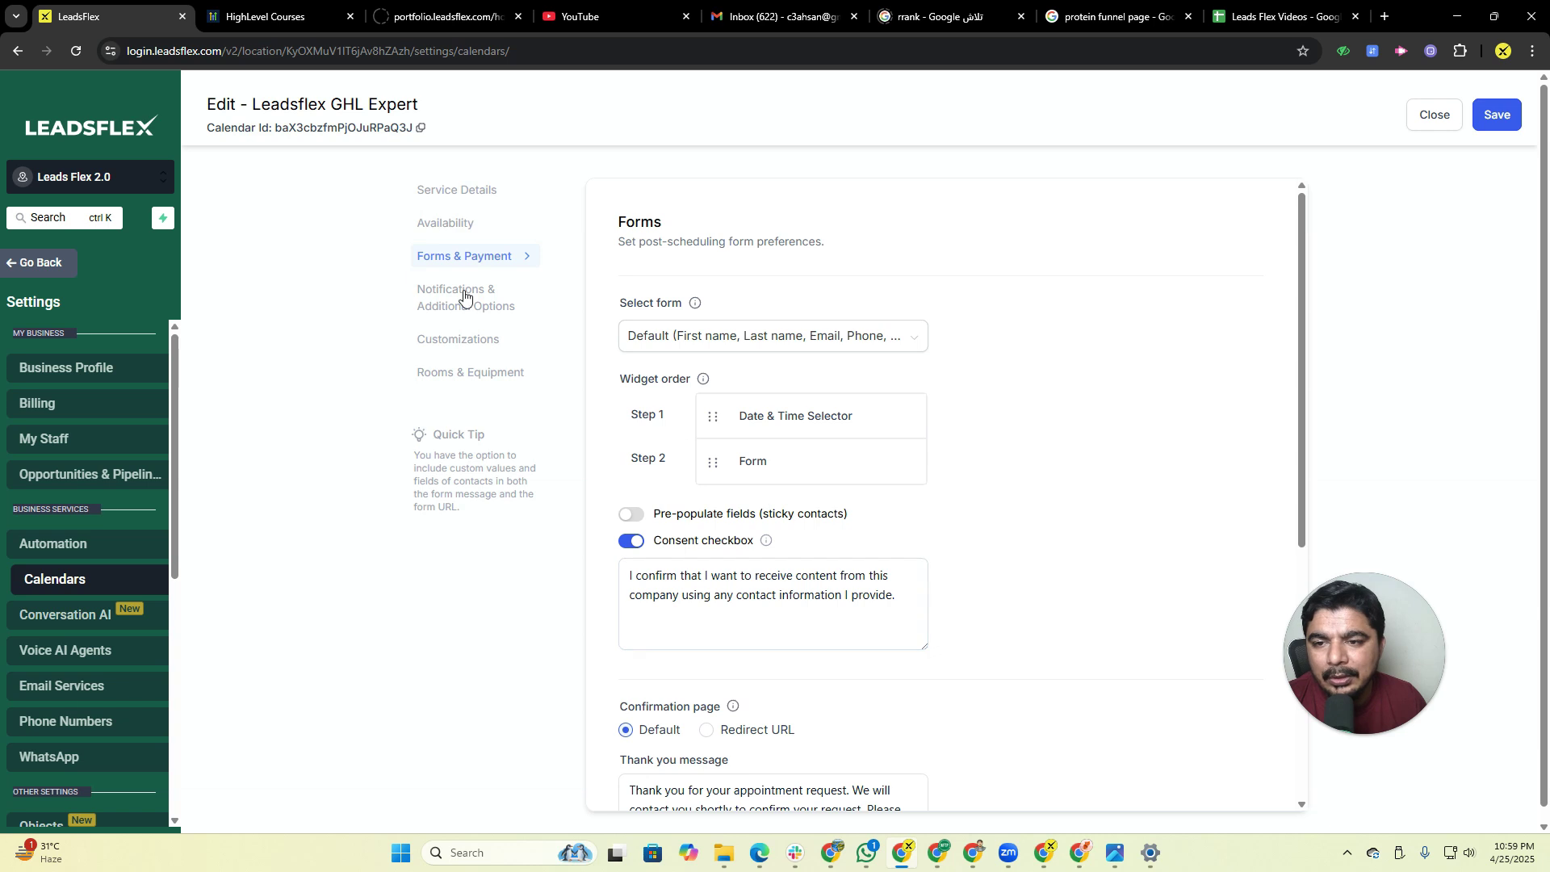
{"action": "scroll", "coordinate": [663, 422], "scroll_direction": "down", "scroll_amount": 5}
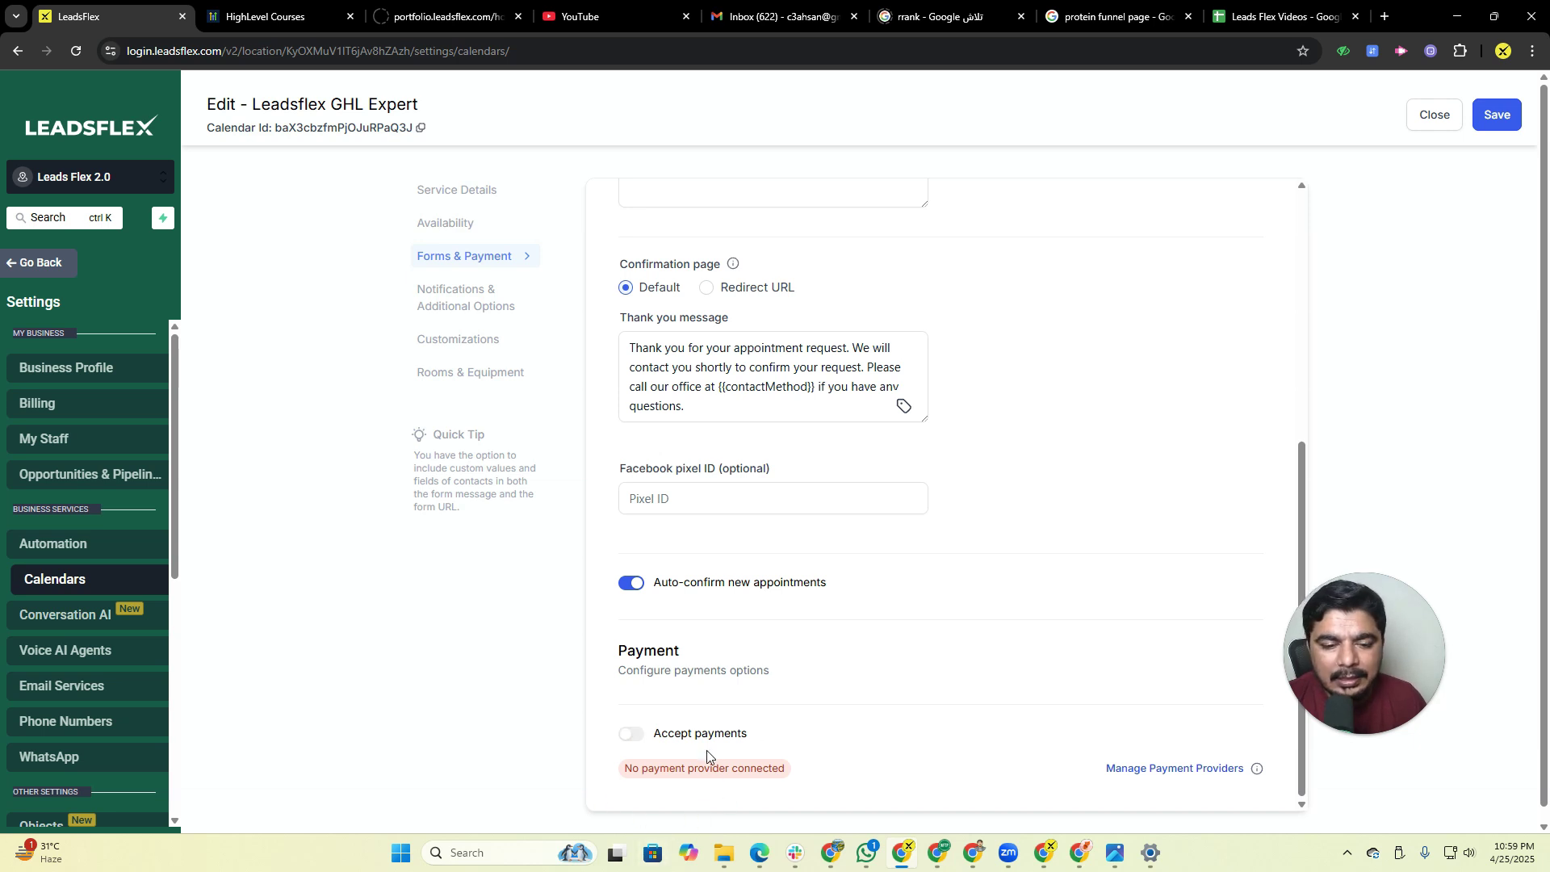
In the cancellation and reschedule policy, make the rescheduling link expire 10 minutes and the cancellation link 1 day before the meeting.
{"action": "left_click", "coordinate": [461, 303]}
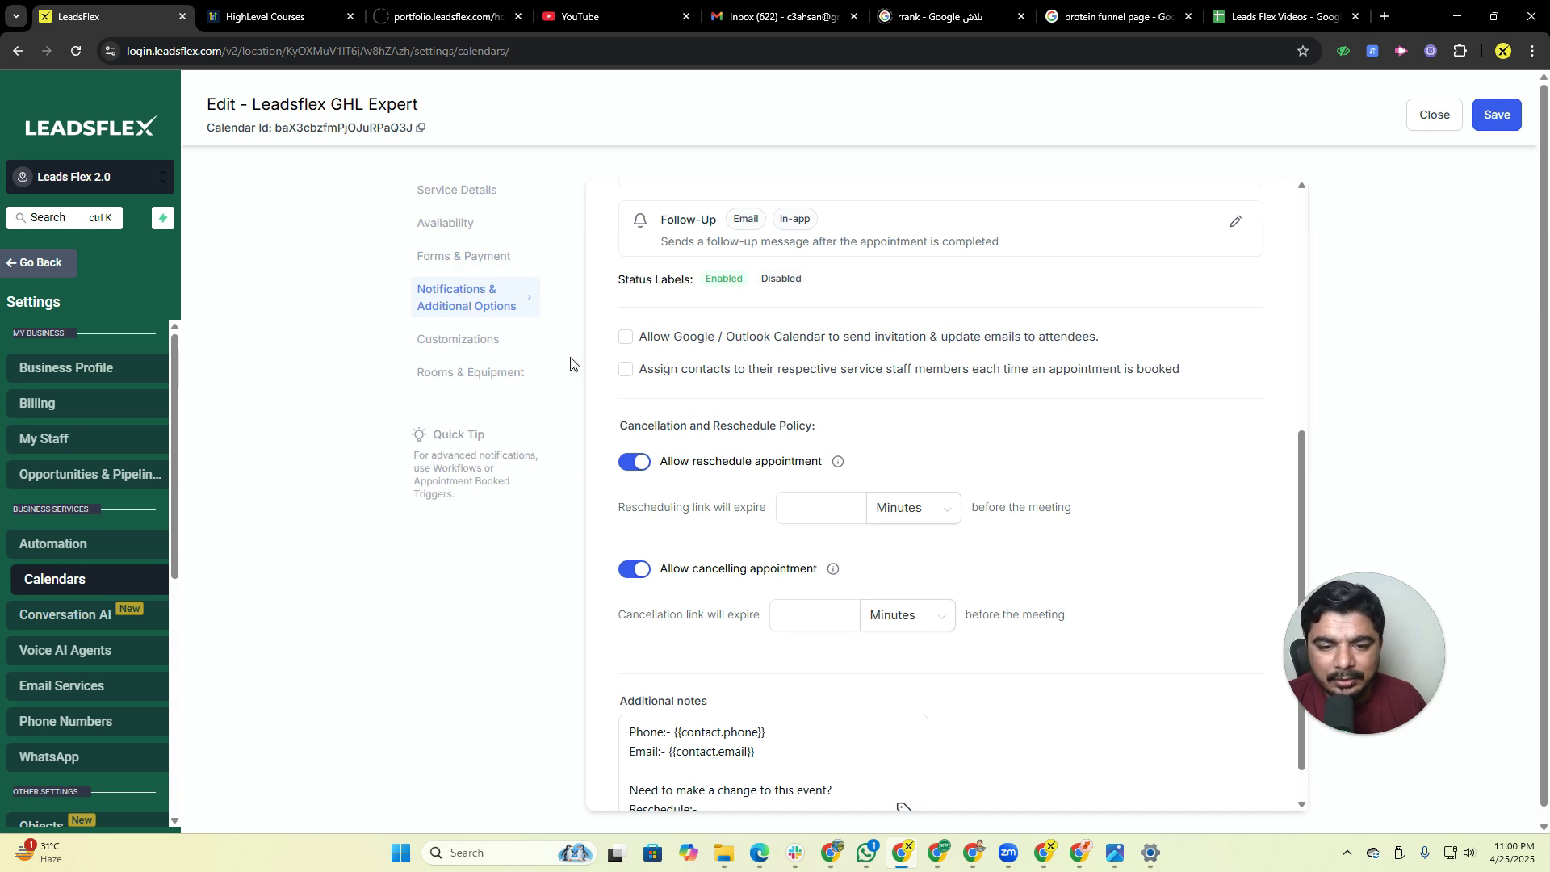
{"action": "left_click", "coordinate": [844, 510]}
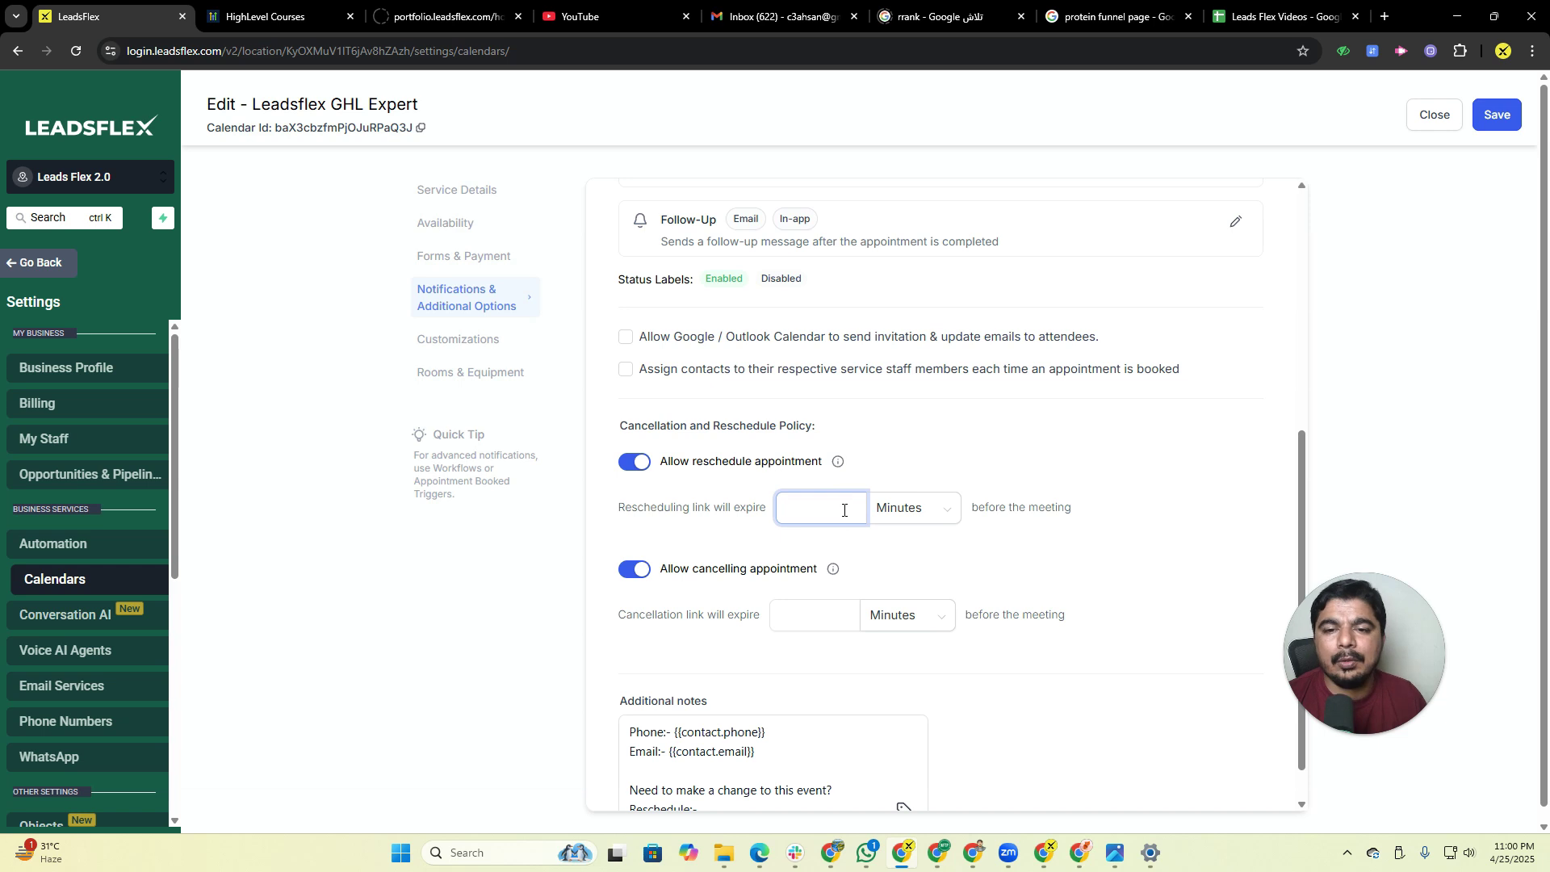
{"action": "type", "text": "10"}
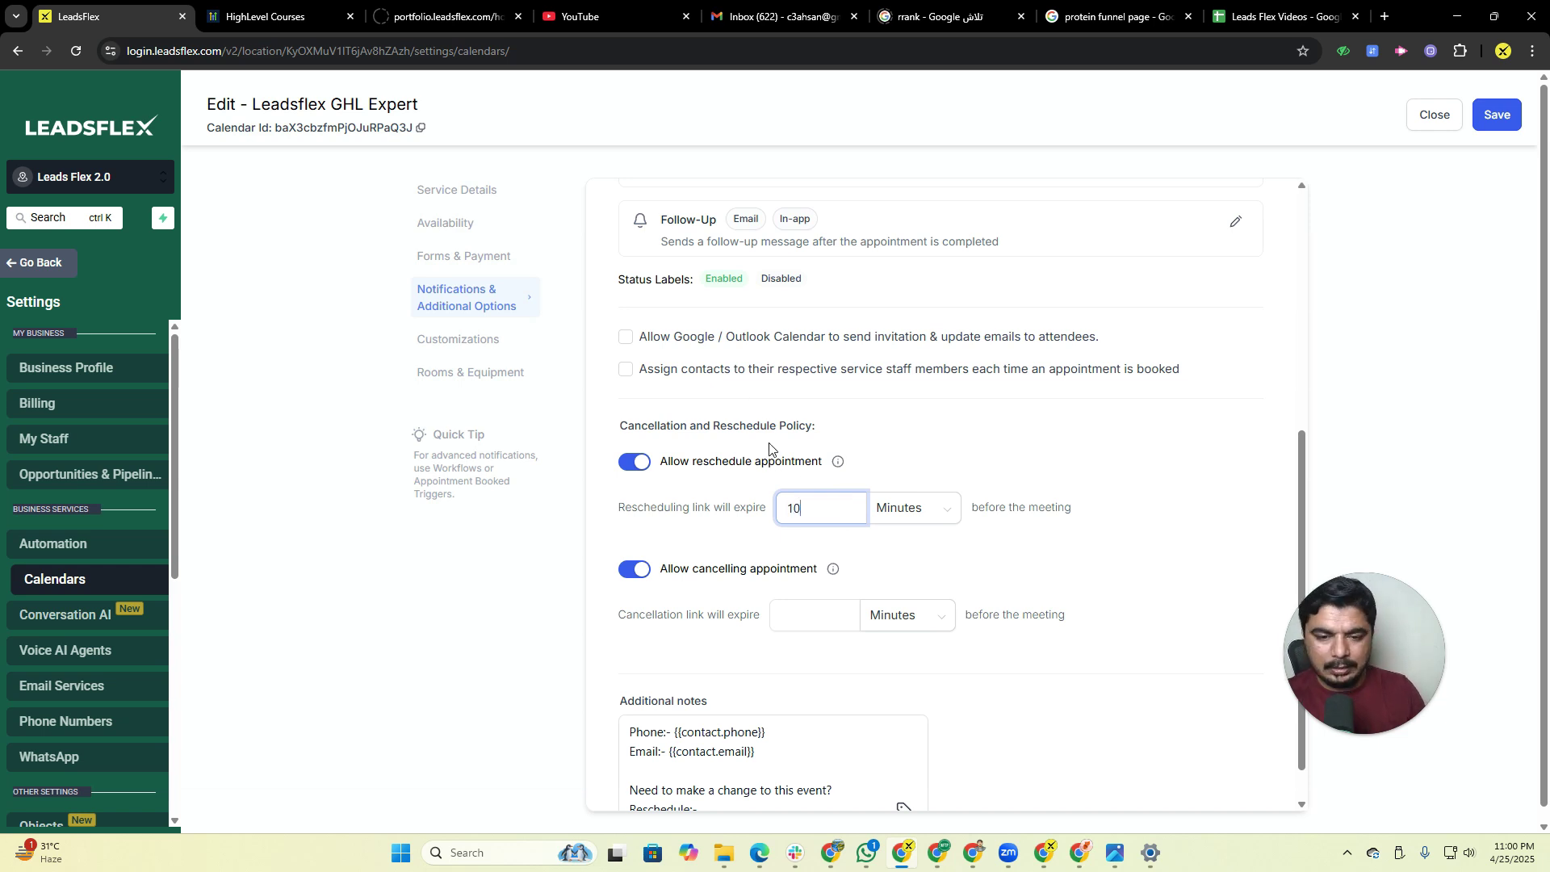
{"action": "left_click", "coordinate": [788, 629]}
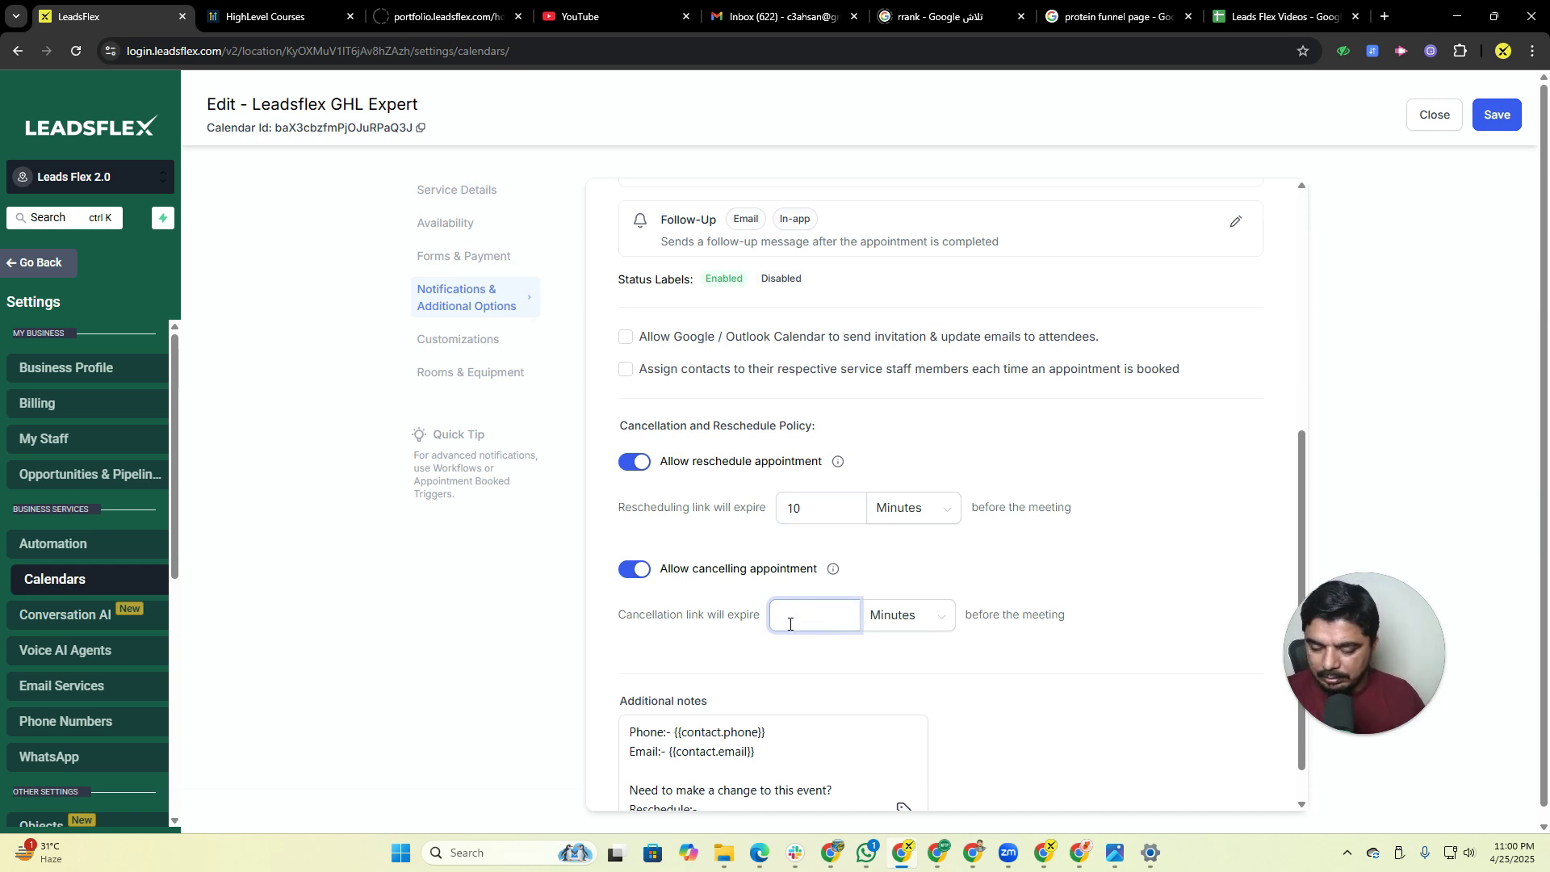
{"action": "type", "text": "1"}
{"action": "left_click", "coordinate": [892, 615]}
{"action": "left_click", "coordinate": [883, 711]}
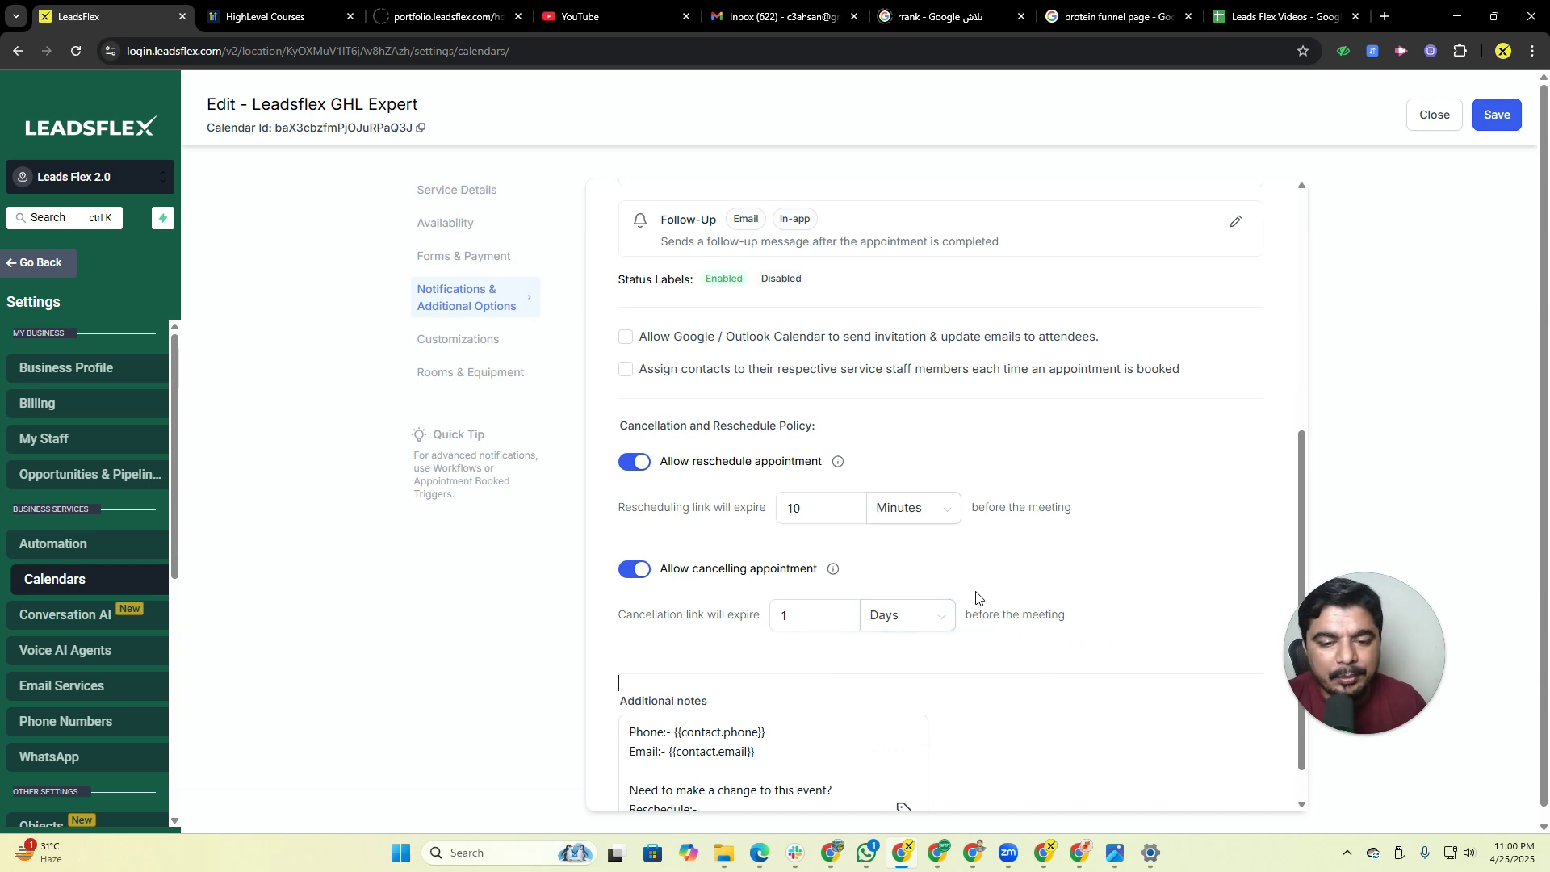
{"action": "scroll", "coordinate": [723, 650], "scroll_direction": "down", "scroll_amount": 1}
{"action": "left_click", "coordinate": [788, 680]}
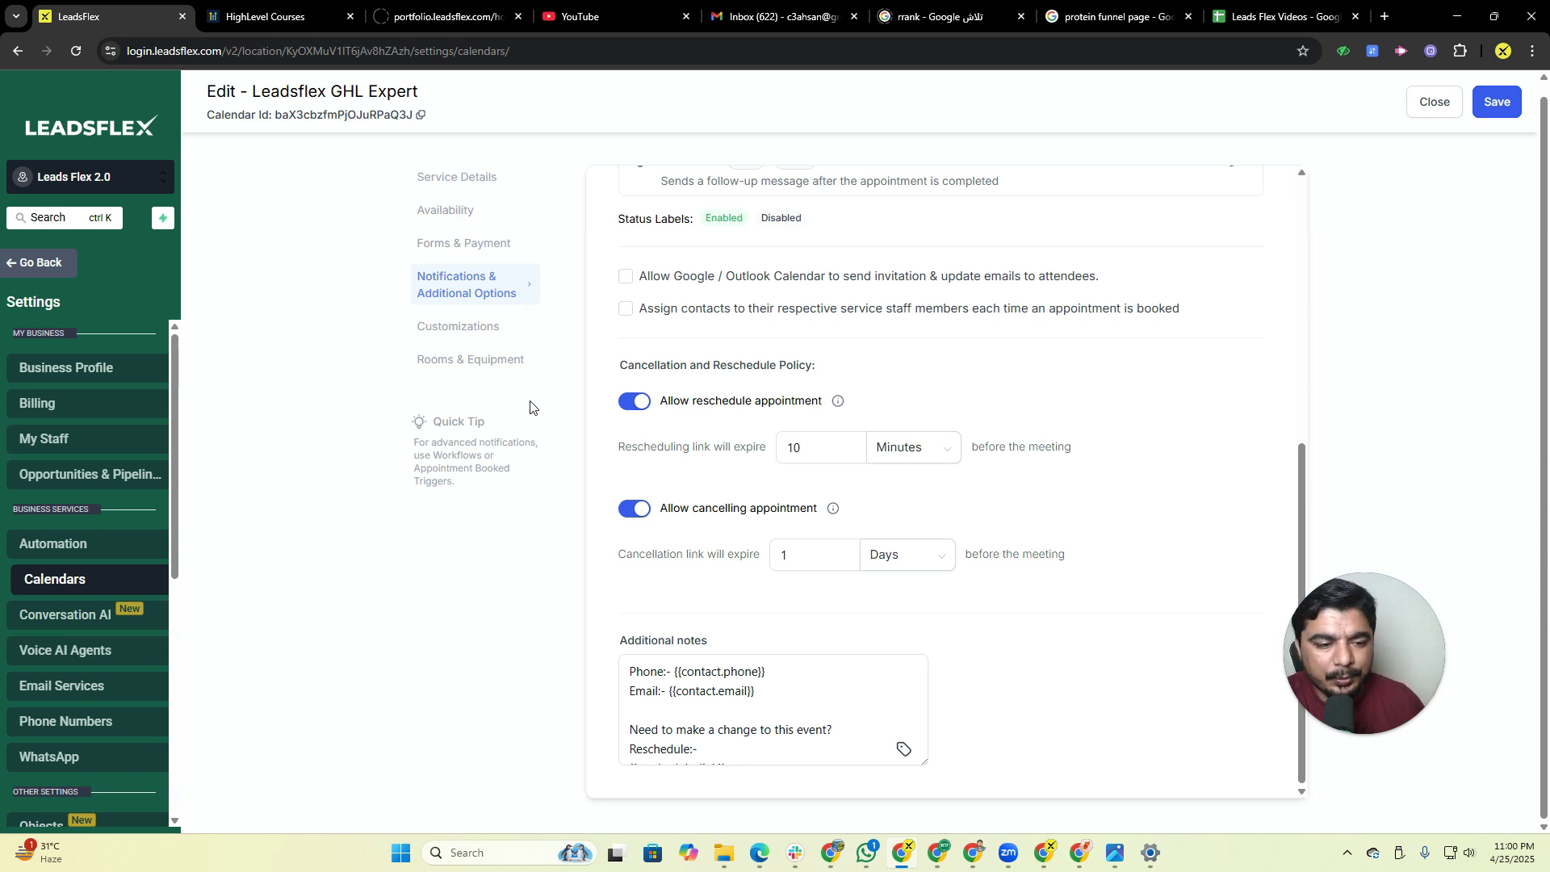
Set the calendar widget's primary color to the dark green #226749FF in the customizations.
{"action": "left_click", "coordinate": [455, 331]}
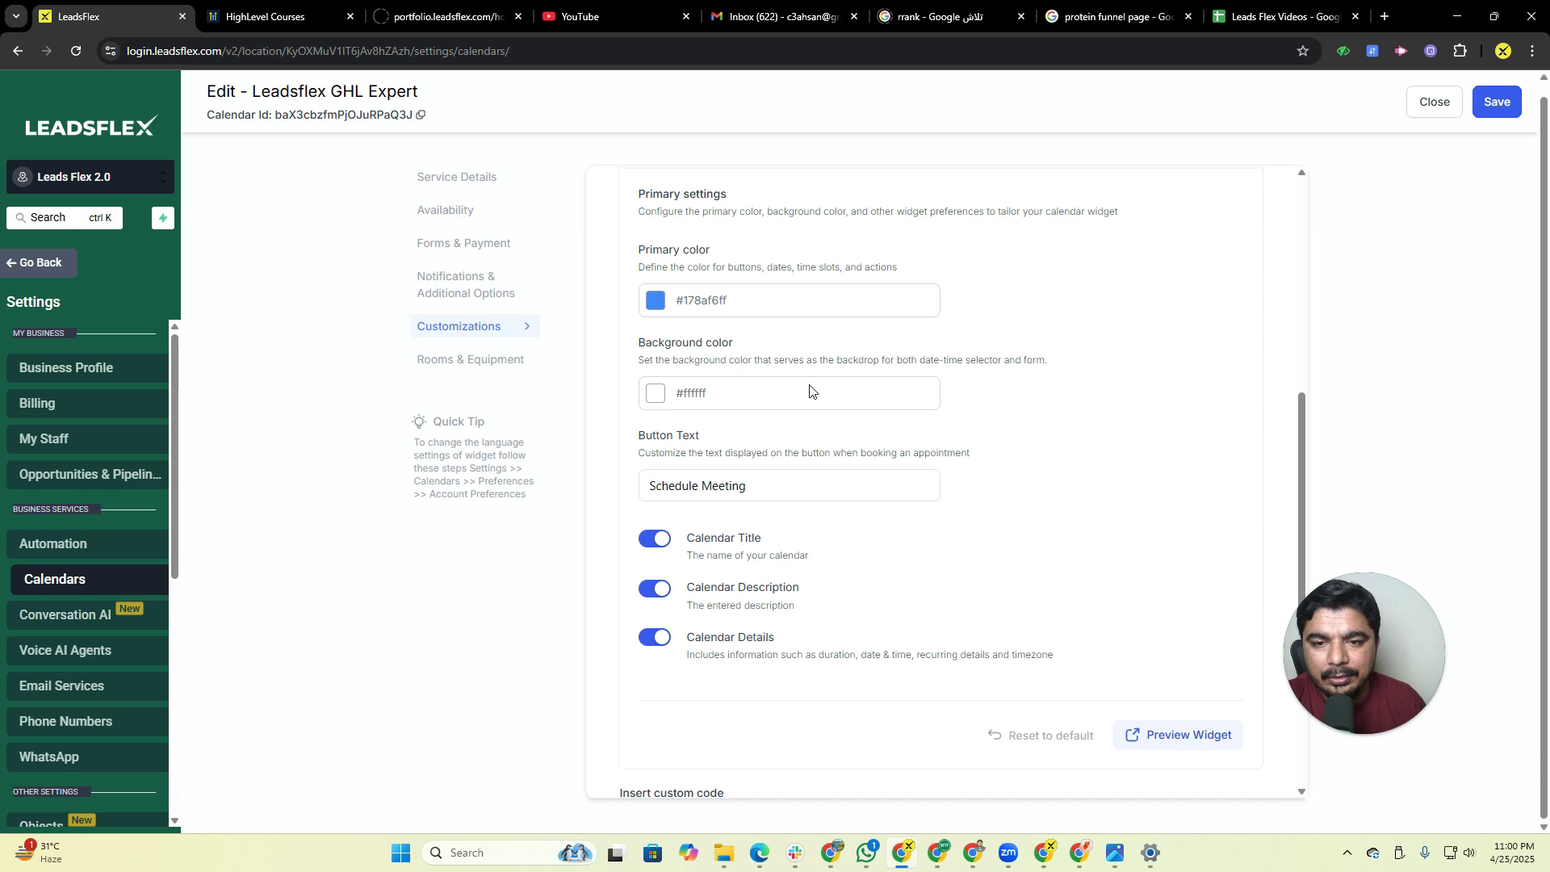
{"action": "left_click", "coordinate": [654, 300]}
{"action": "left_click_drag", "start_coordinate": [662, 483], "coordinate": [611, 483]}
{"action": "left_click_drag", "start_coordinate": [626, 432], "coordinate": [662, 403]}
{"action": "left_click_drag", "start_coordinate": [600, 483], "coordinate": [633, 481]}
{"action": "left_click_drag", "start_coordinate": [664, 405], "coordinate": [675, 413]}
{"action": "left_click", "coordinate": [840, 443]}
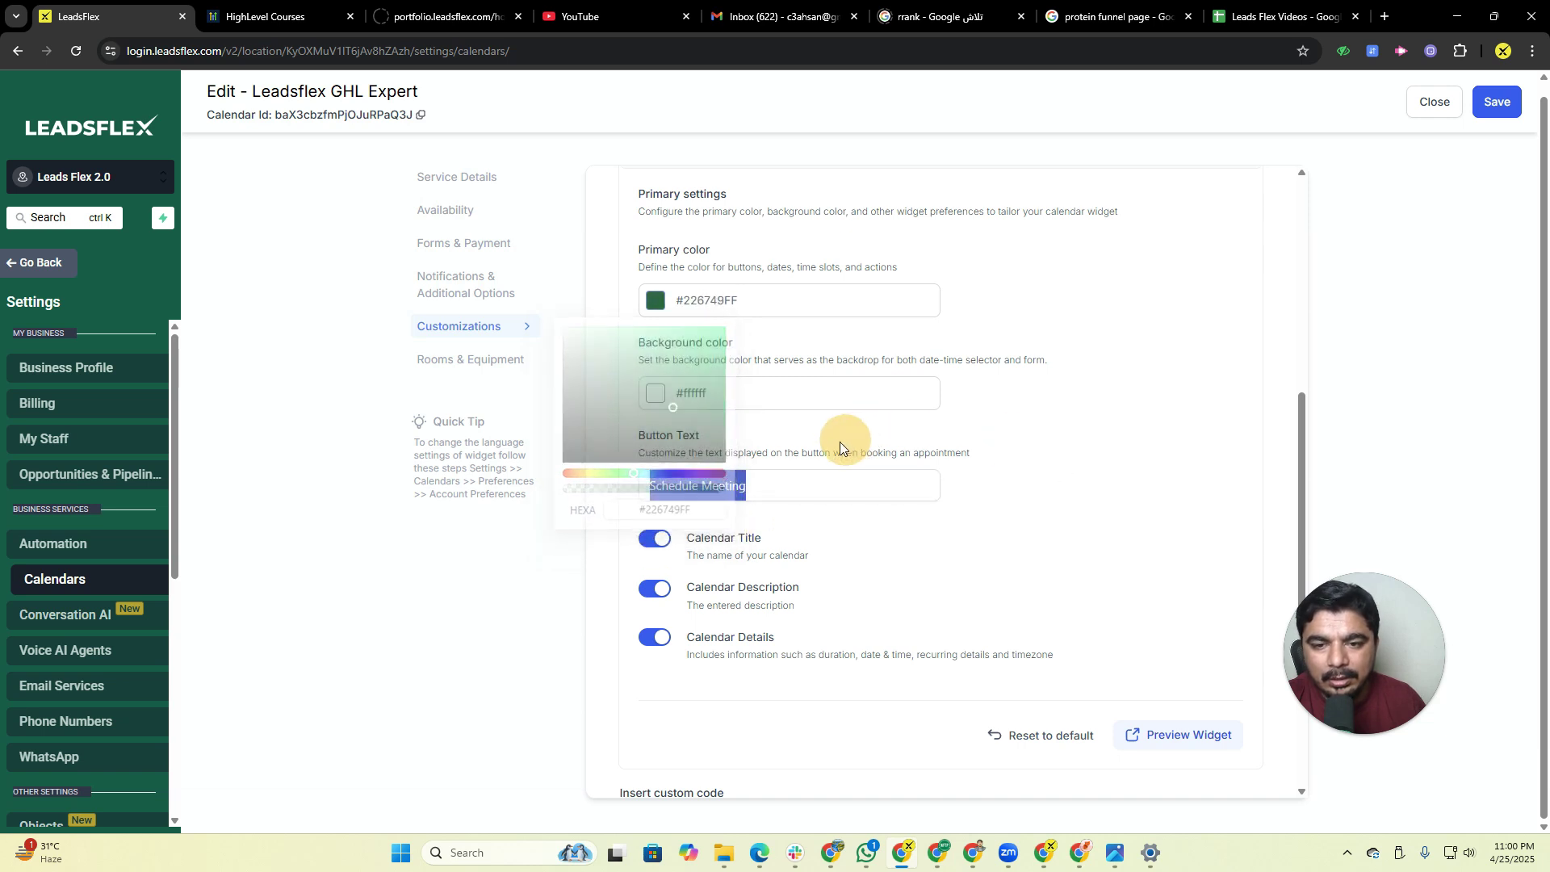
Set the calendar widget's background color to the yellow #EFD50AFF.
{"action": "left_click", "coordinate": [651, 394]}
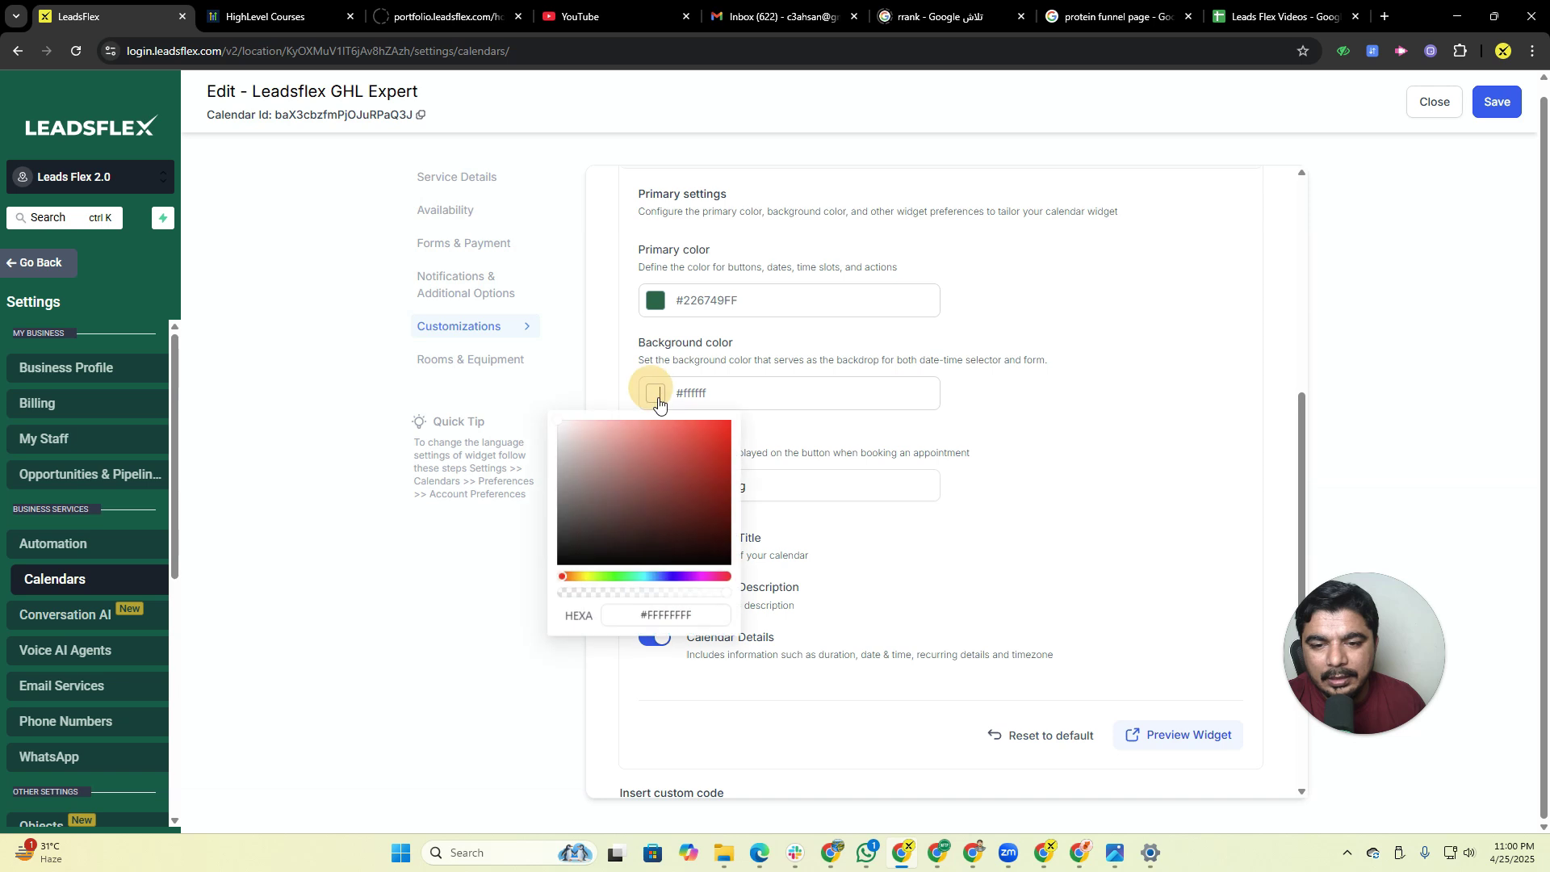
{"action": "left_click", "coordinate": [564, 576]}
{"action": "left_click_drag", "start_coordinate": [564, 576], "coordinate": [586, 574]}
{"action": "left_click", "coordinate": [730, 427]}
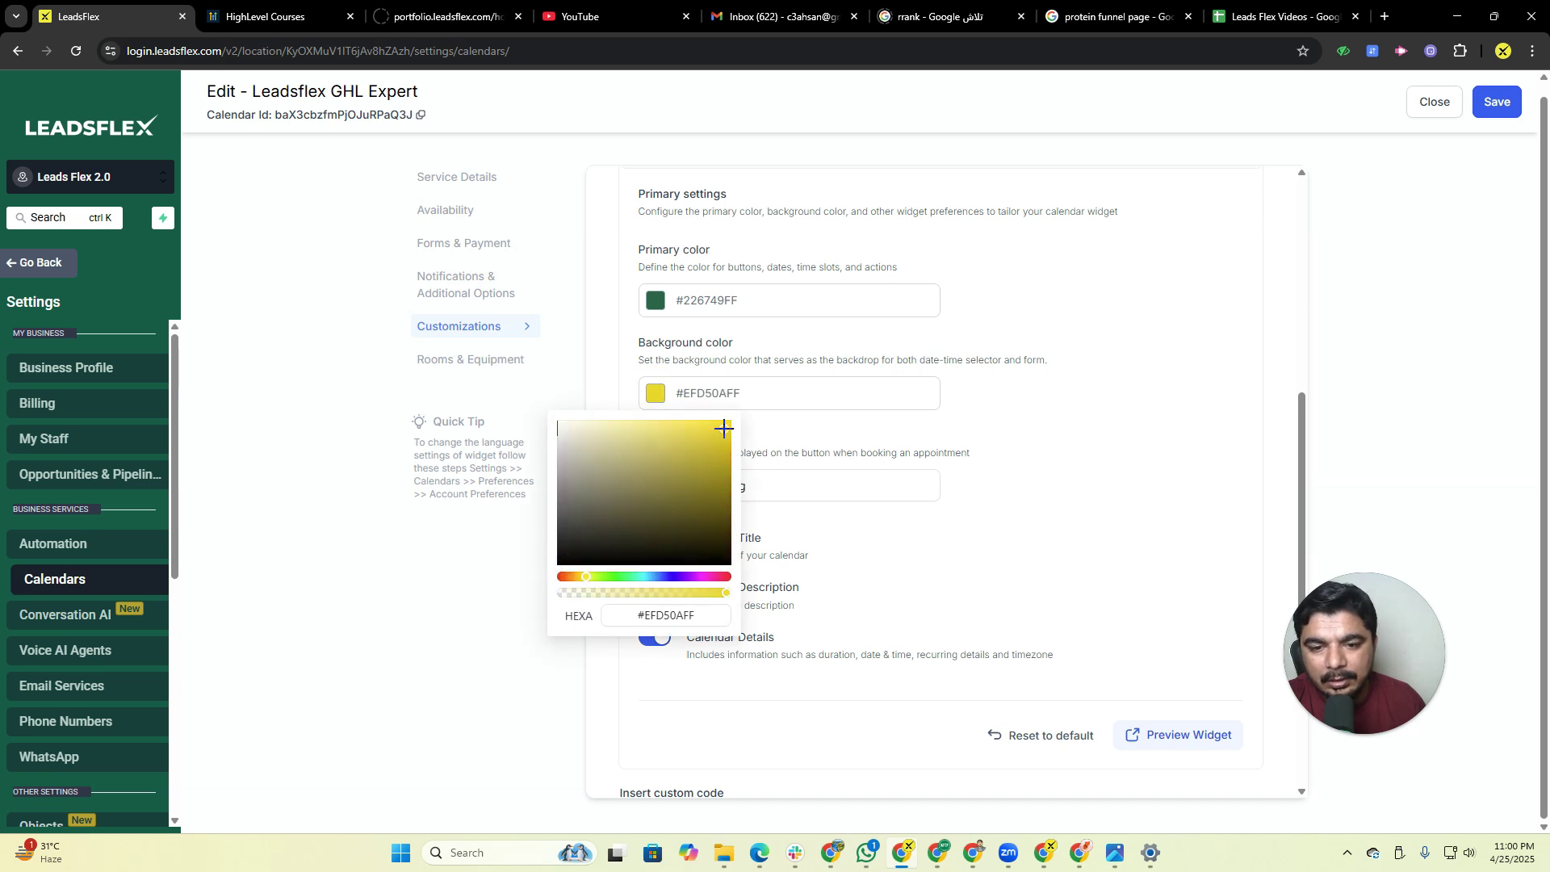
{"action": "left_click", "coordinate": [1064, 434]}
Check the remaining widget customizations, leave the custom code empty, and save the calendar.
{"action": "scroll", "coordinate": [909, 397], "scroll_direction": "down", "scroll_amount": 1}
{"action": "scroll", "coordinate": [909, 397], "scroll_direction": "down", "scroll_amount": 3}
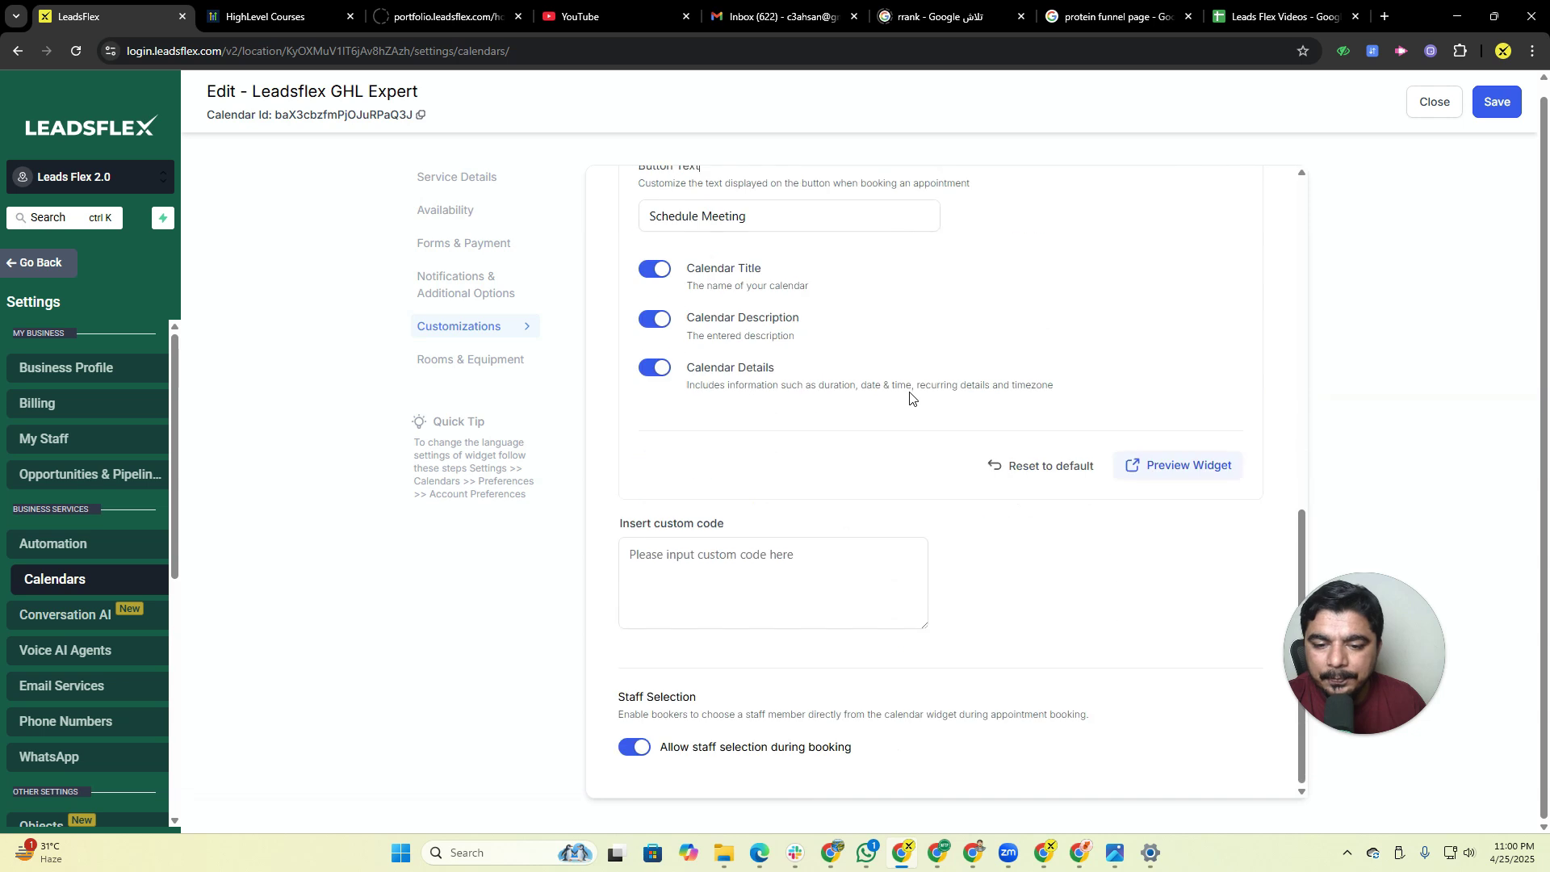
{"action": "left_click", "coordinate": [743, 560]}
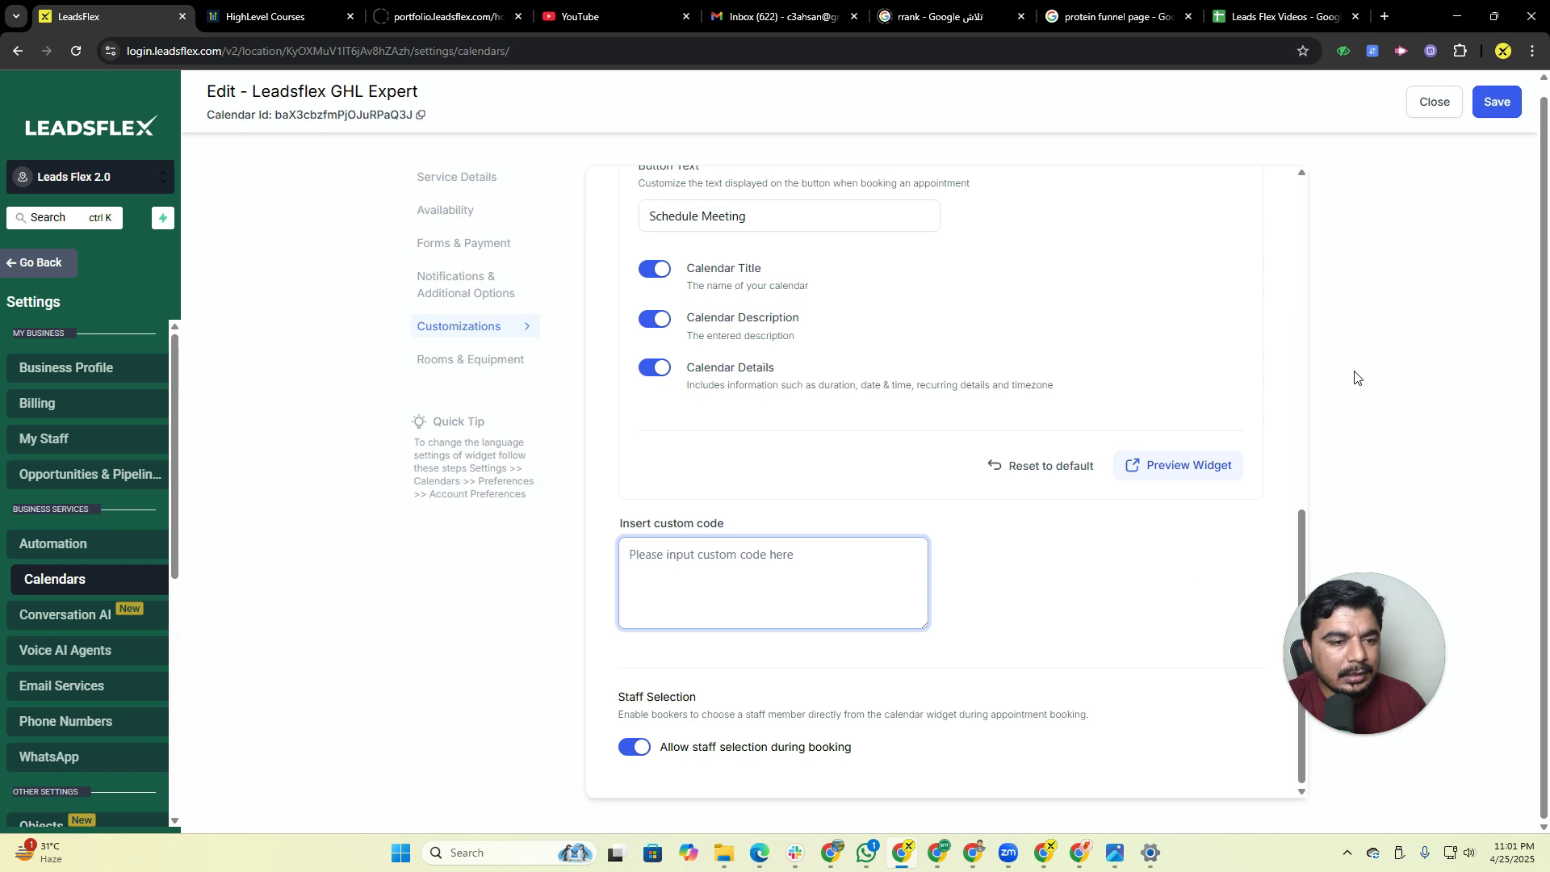
{"action": "left_click", "coordinate": [1498, 105]}
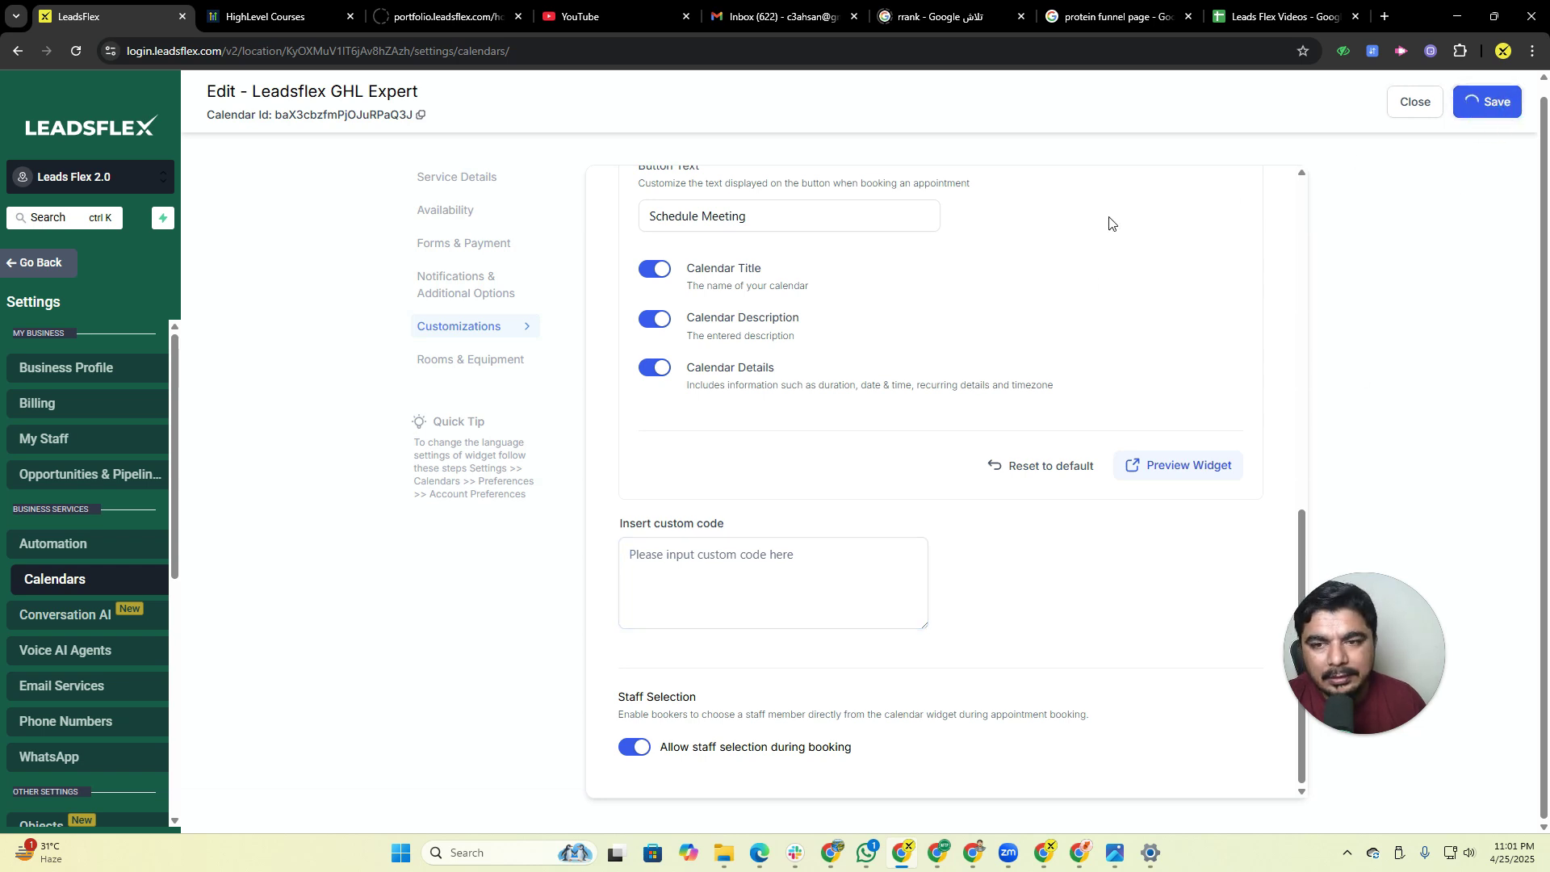
{"action": "left_click", "coordinate": [480, 365]}
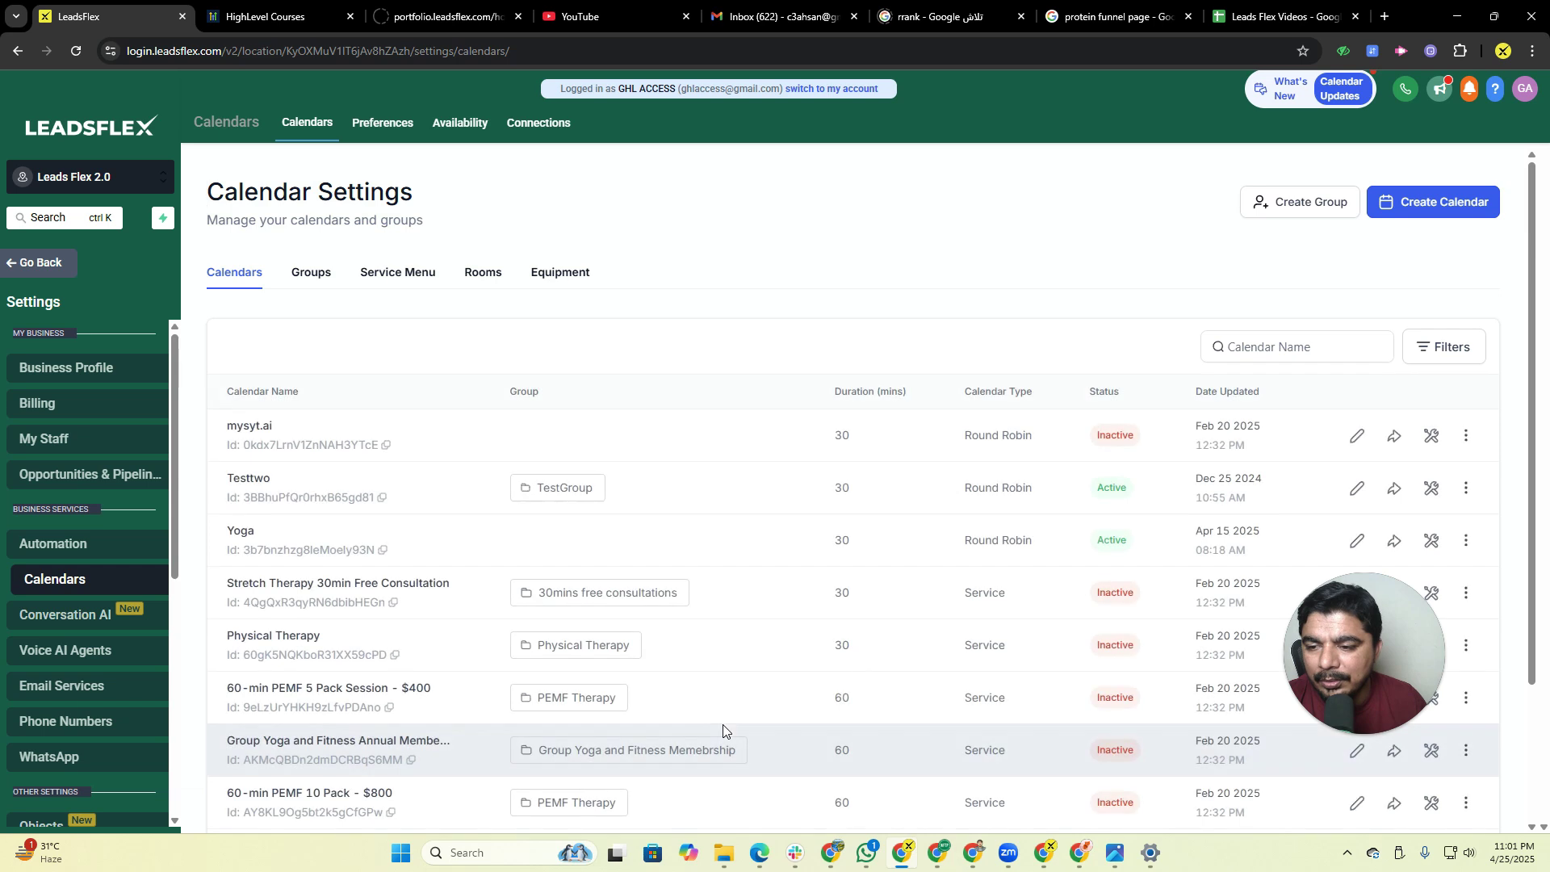
Search the calendar list for "lead".
{"action": "scroll", "coordinate": [714, 637], "scroll_direction": "down", "scroll_amount": 3}
{"action": "scroll", "coordinate": [716, 640], "scroll_direction": "up", "scroll_amount": 3}
{"action": "left_click", "coordinate": [1231, 349]}
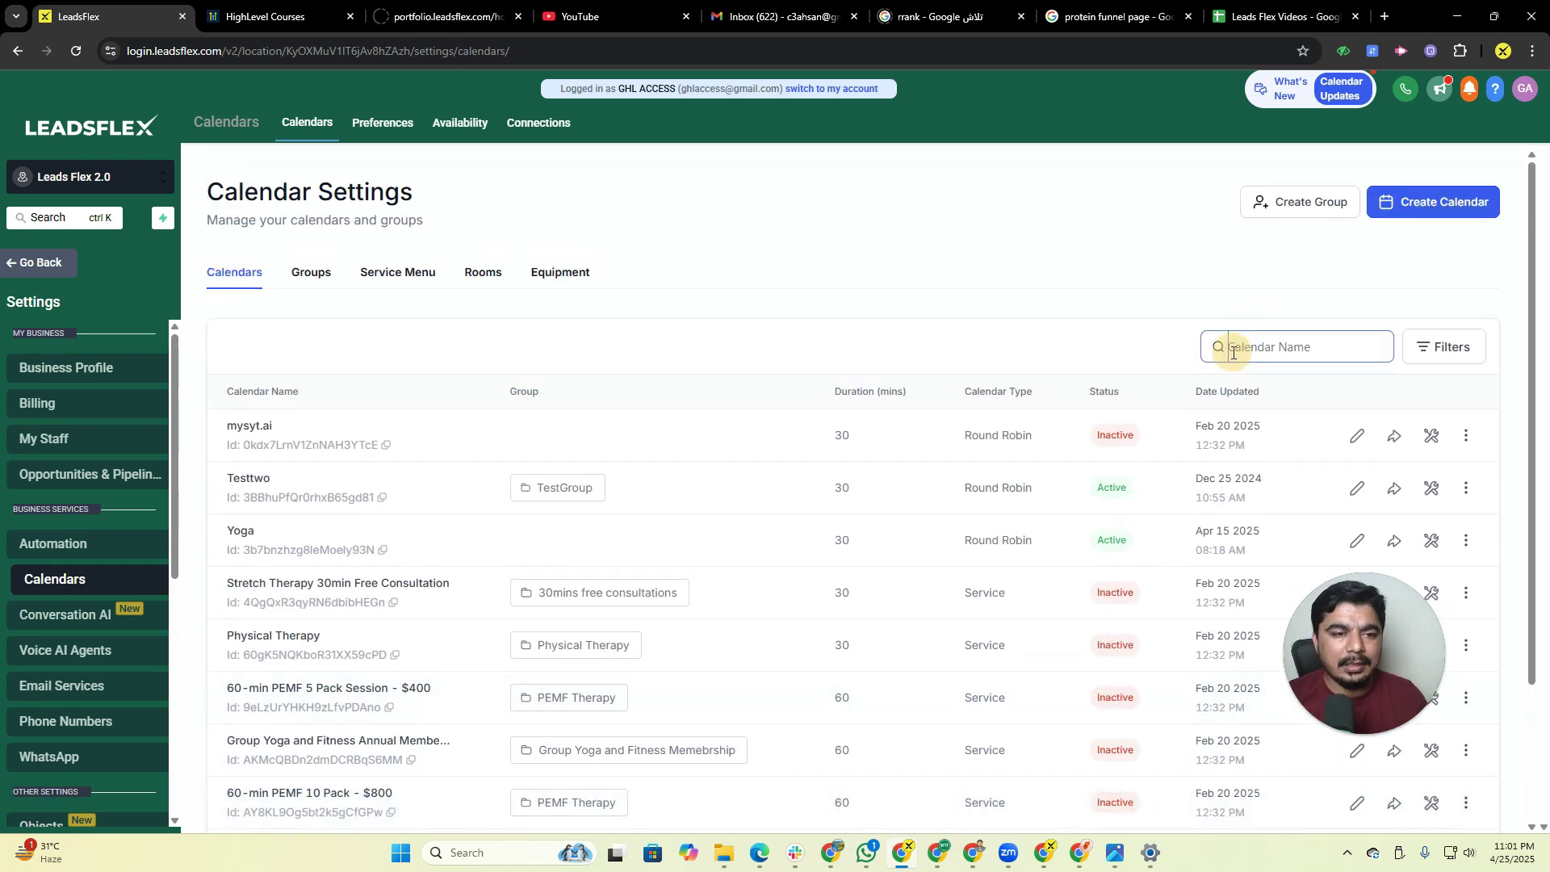
{"action": "type", "text": "lead"}
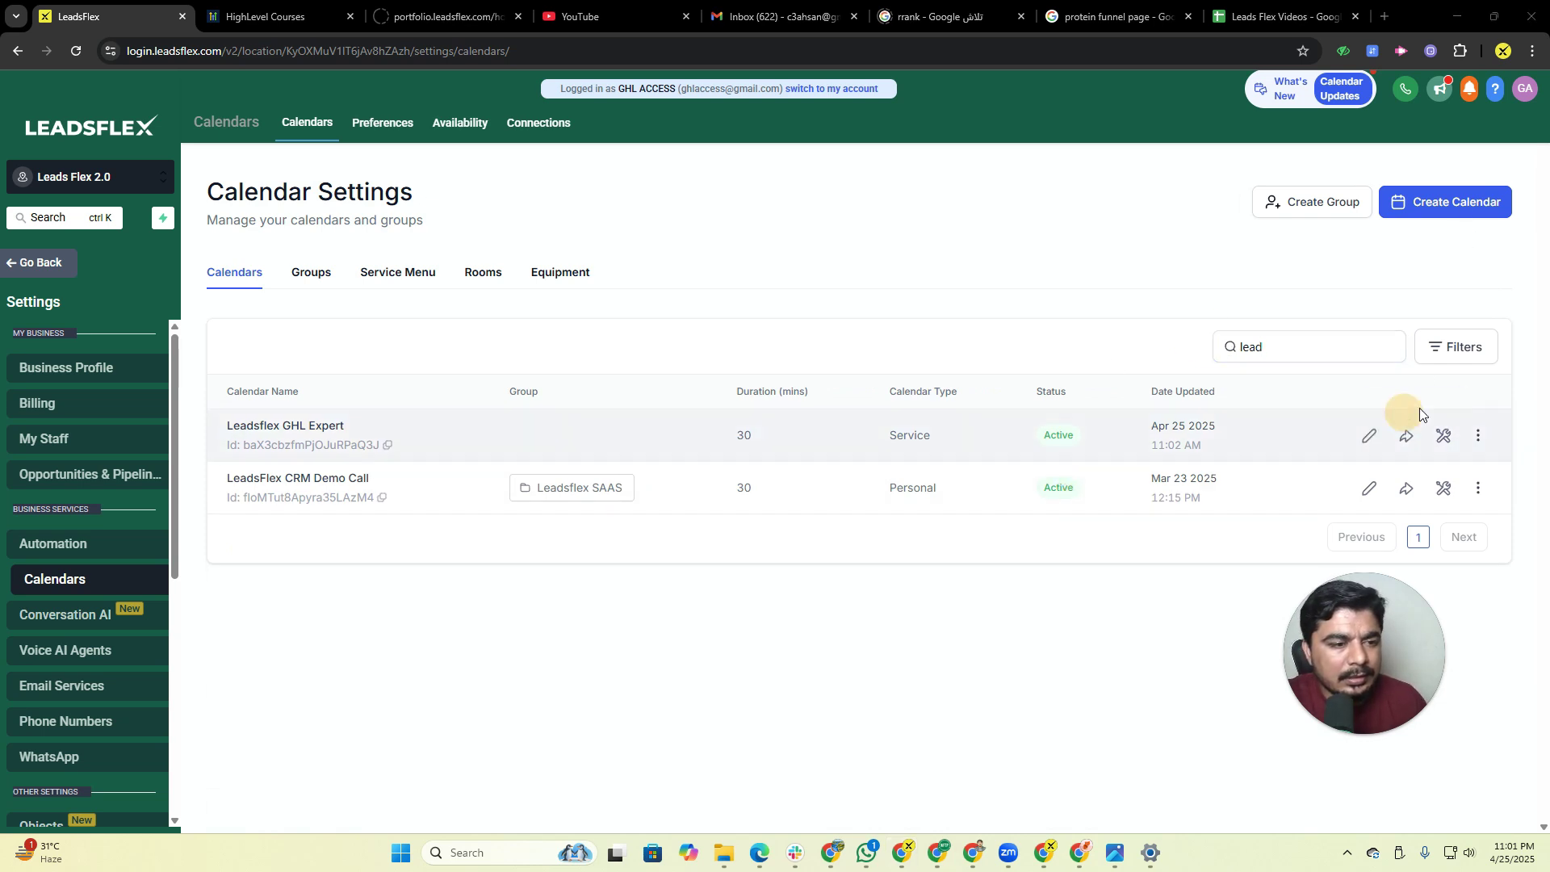
Check the extra actions for the Leadsflex GHL Expert calendar, and open and close its editor without making changes.
{"action": "left_click", "coordinate": [1478, 435]}
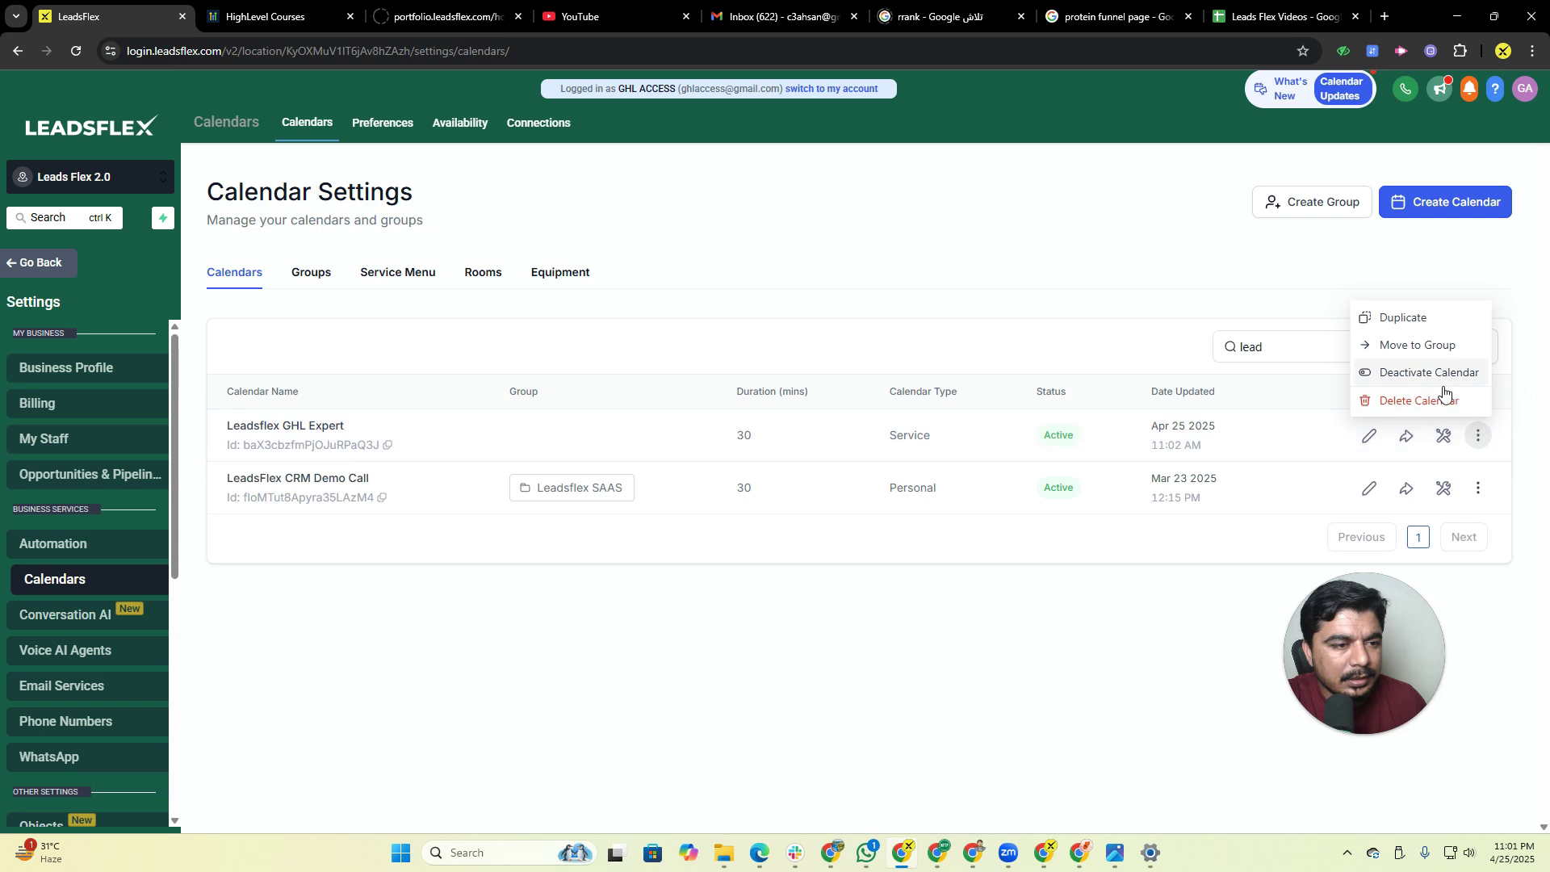
{"action": "left_click", "coordinate": [372, 449]}
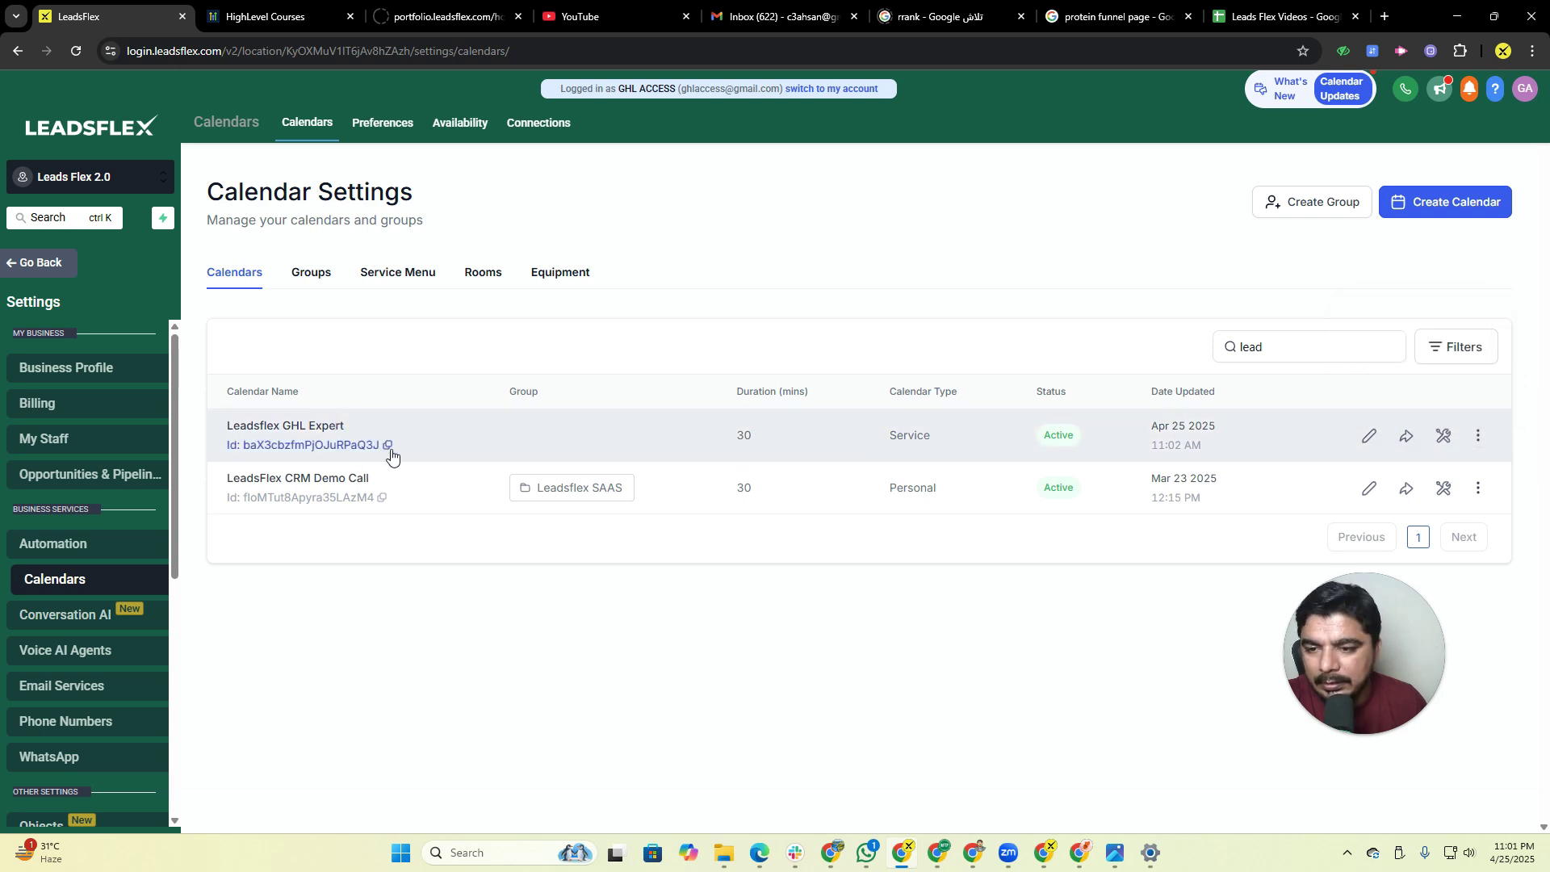
{"action": "left_click", "coordinate": [317, 420]}
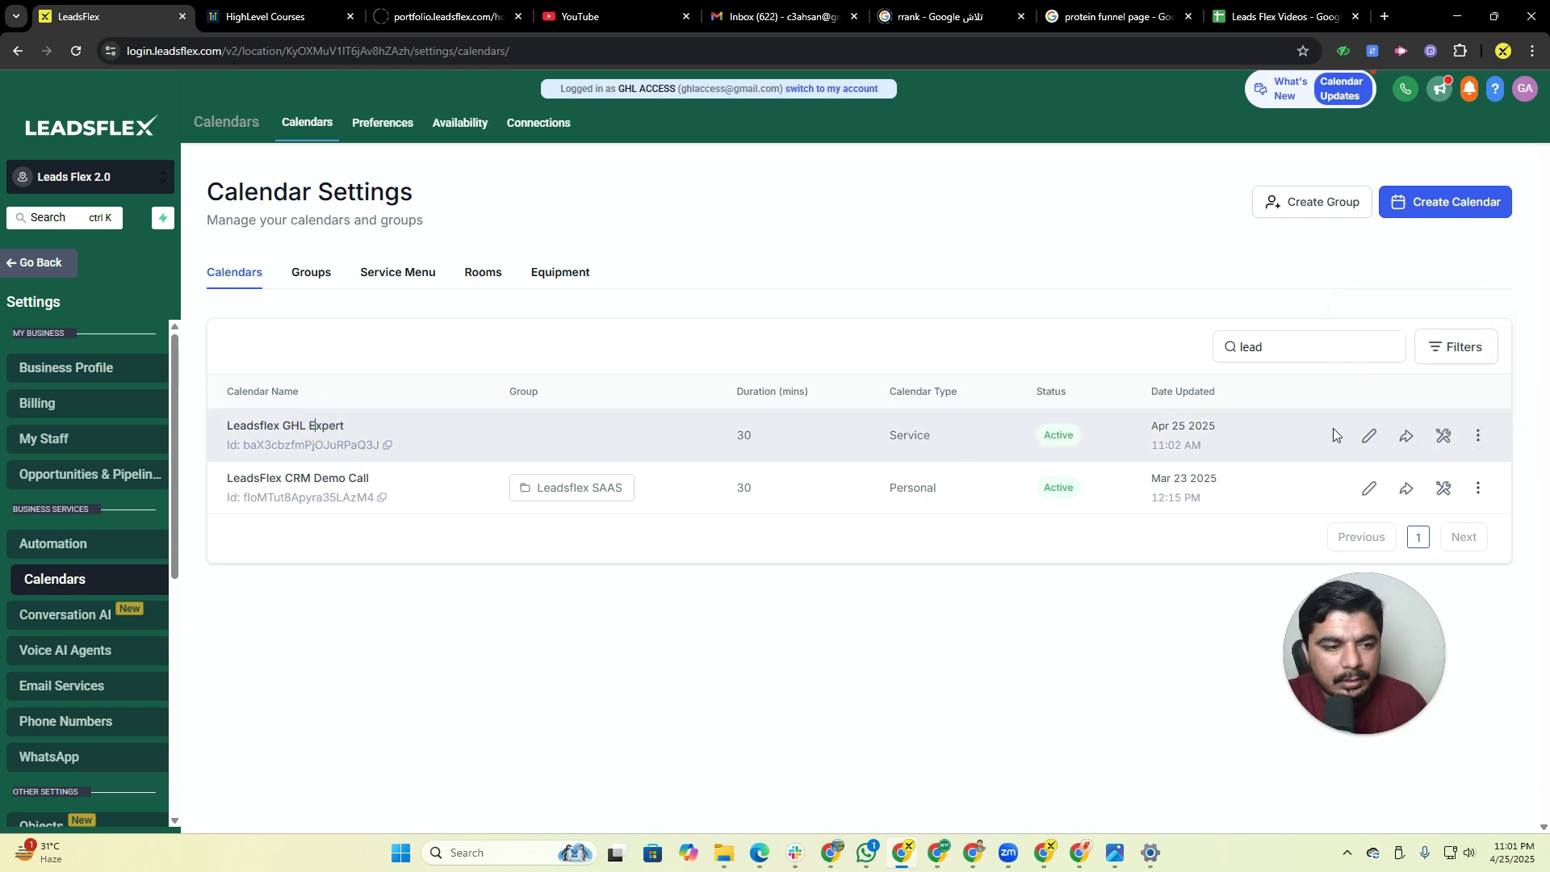
{"action": "left_click", "coordinate": [1370, 436]}
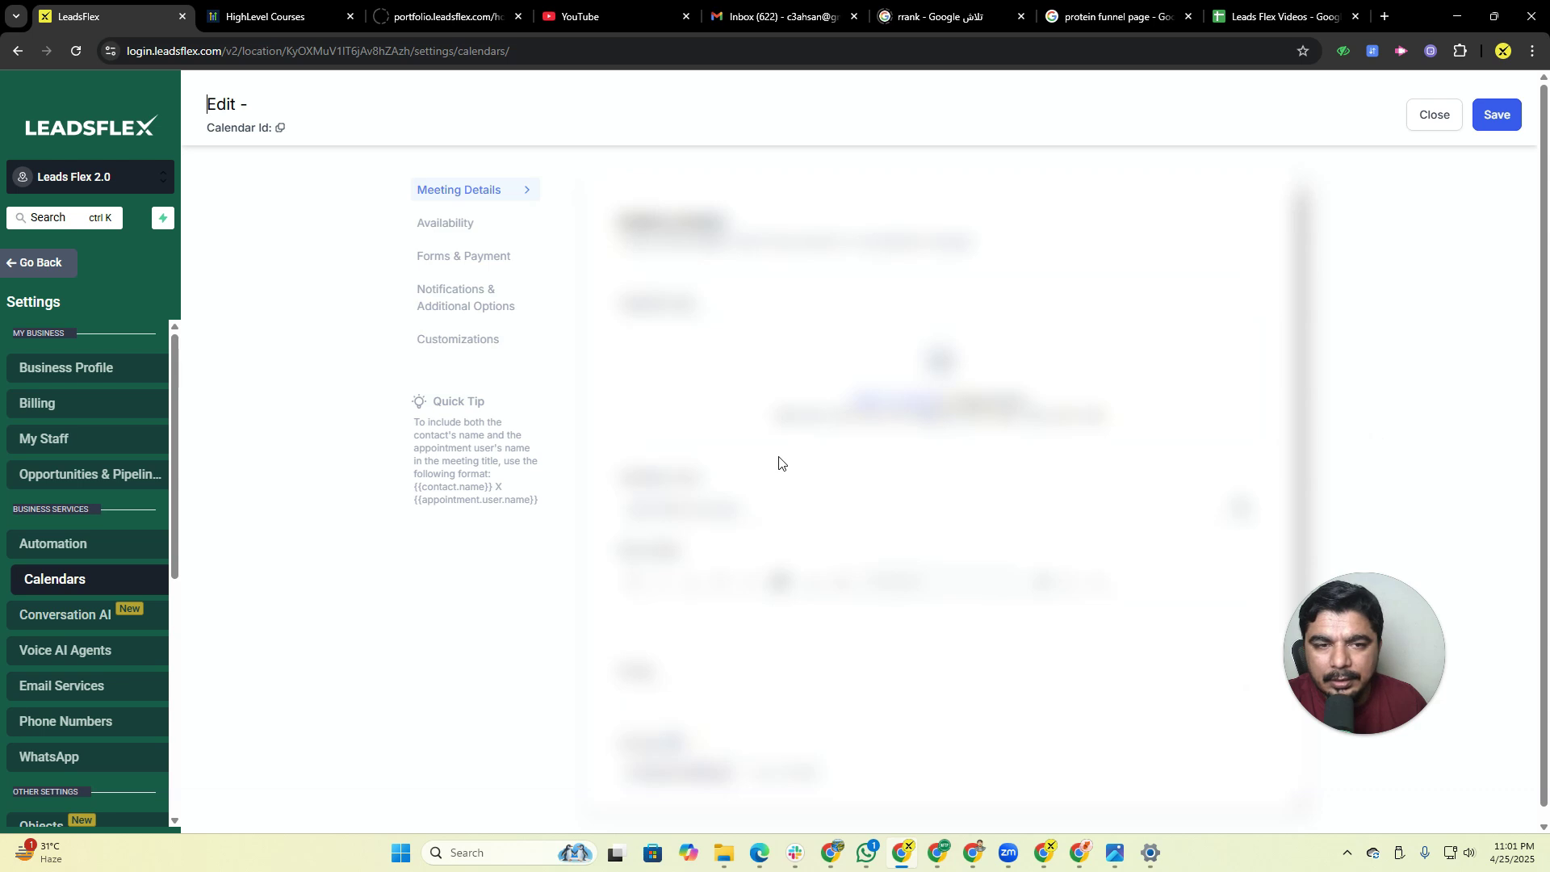
{"action": "left_click", "coordinate": [1431, 121]}
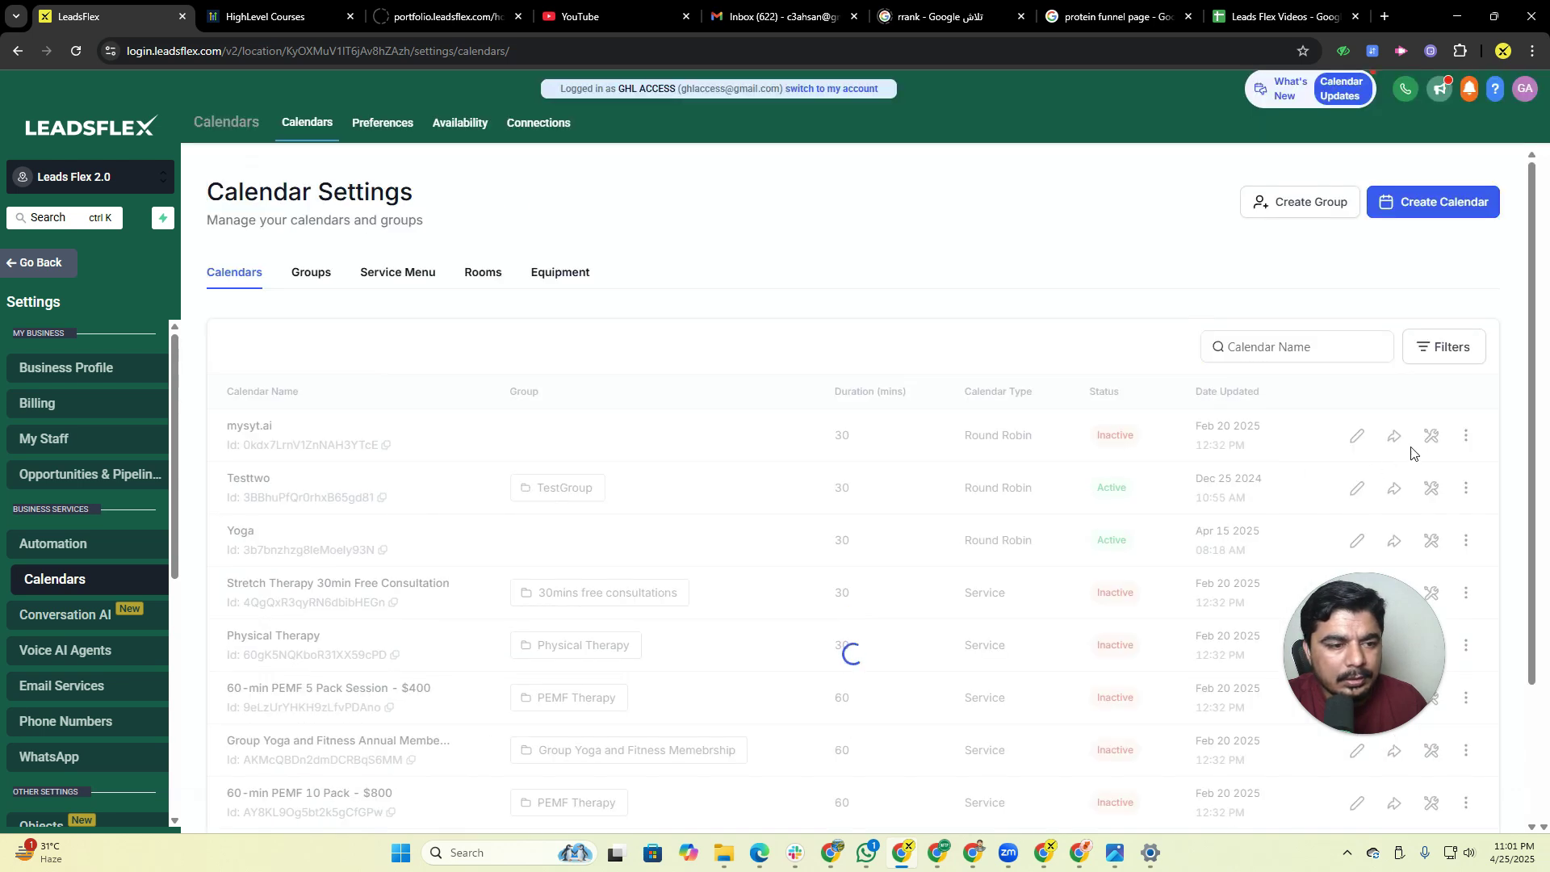
Search the calendar list for "lea" and copy the scheduling link of the Leadsflex GHL Expert calendar.
{"action": "left_click", "coordinate": [1277, 349]}
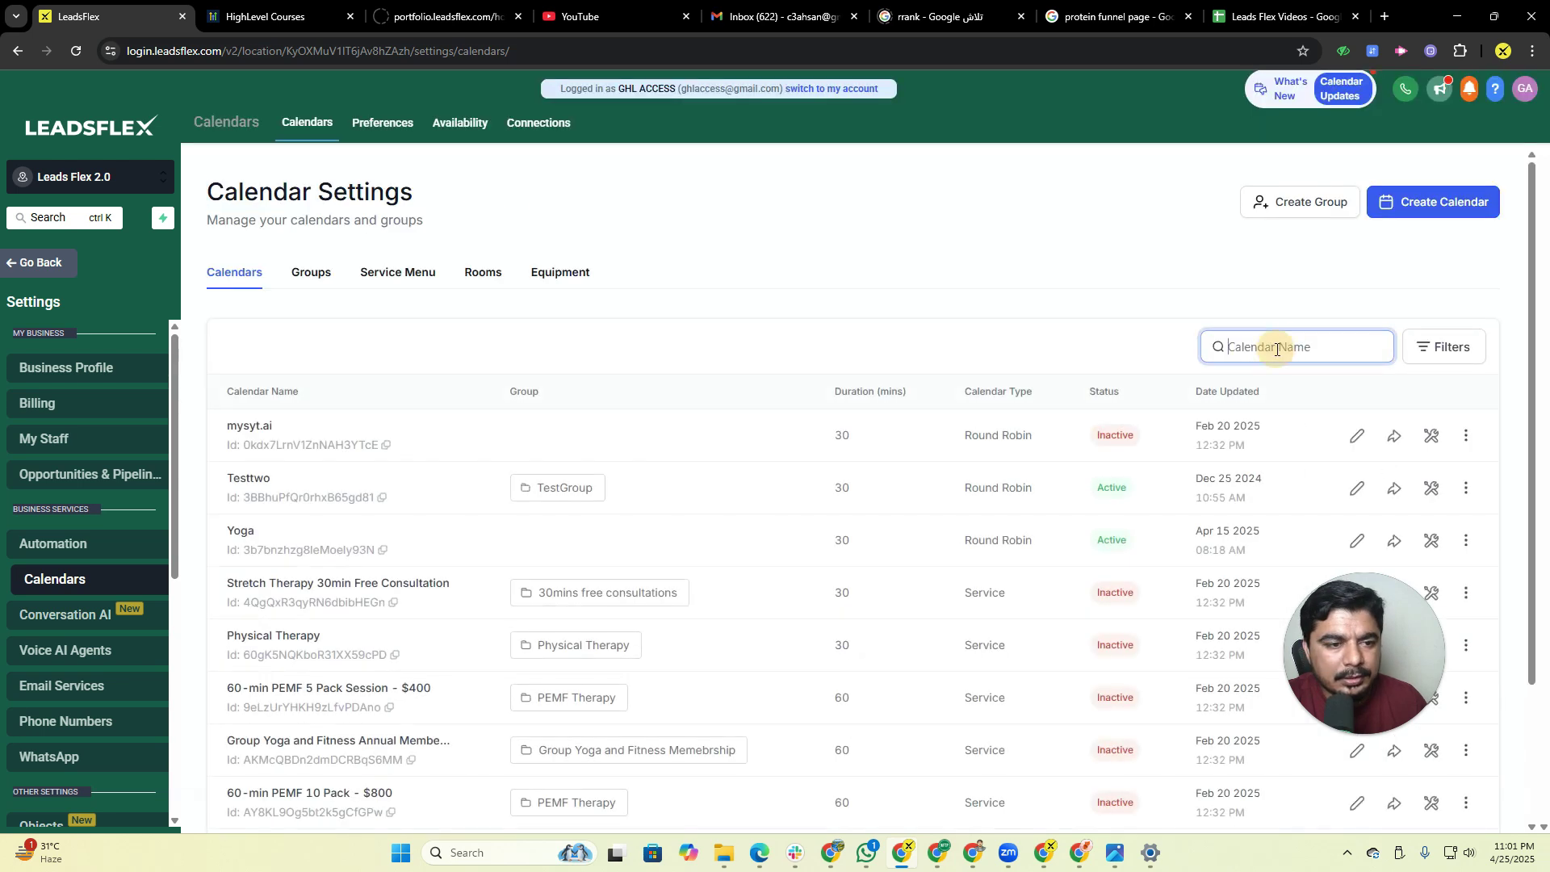
{"action": "type", "text": "lea"}
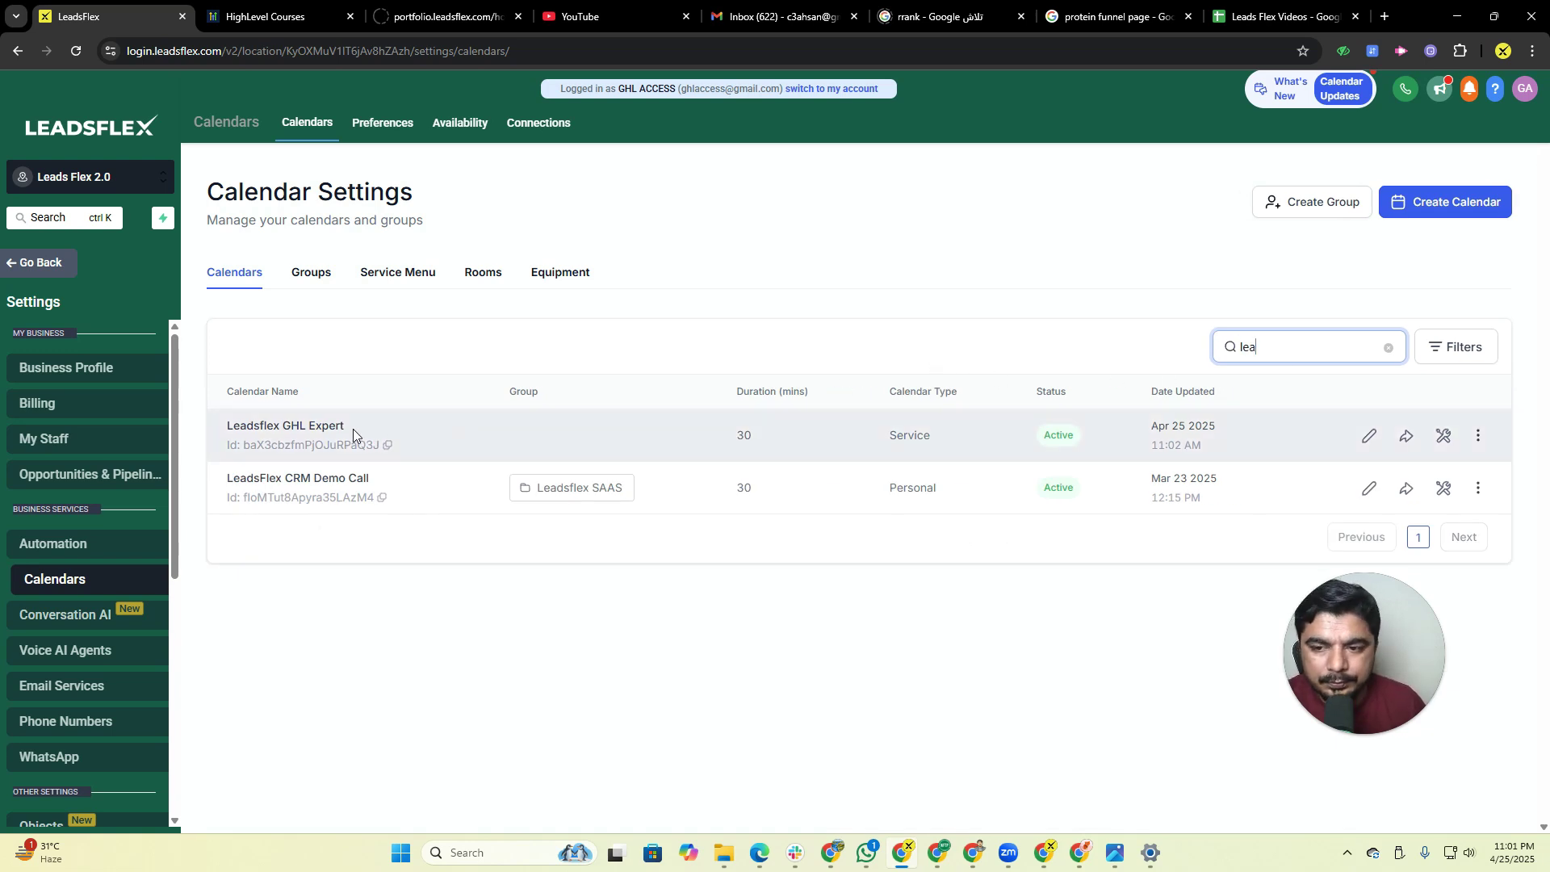
{"action": "left_click", "coordinate": [1408, 440]}
{"action": "left_click", "coordinate": [1012, 476]}
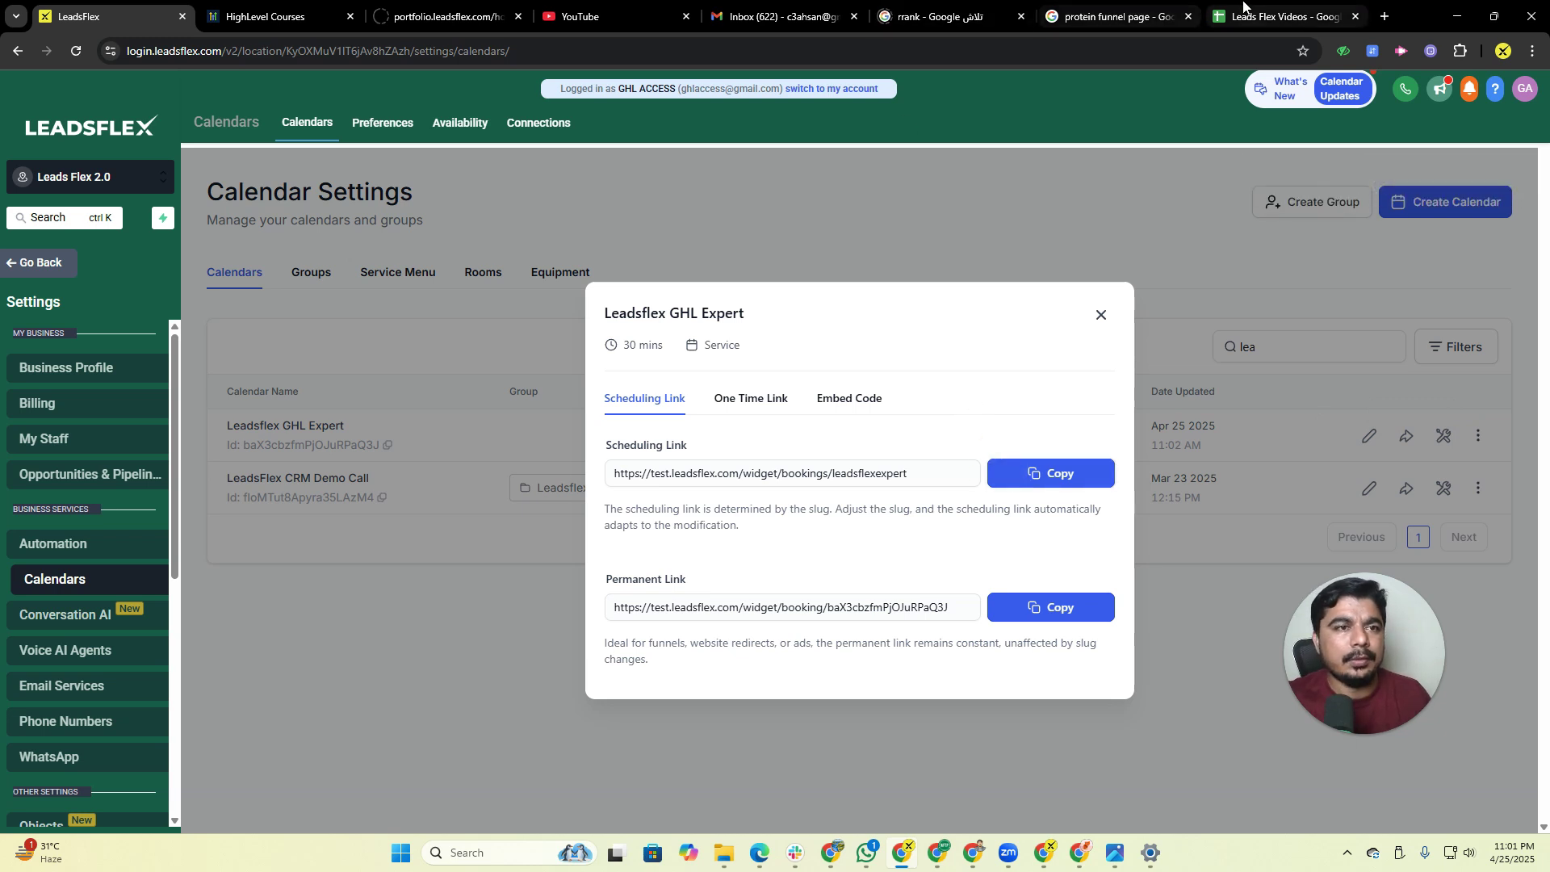
Load the copied scheduling link in a new browser tab and reload the page.
{"action": "left_click", "coordinate": [1385, 16]}
{"action": "left_click", "coordinate": [1064, 50]}
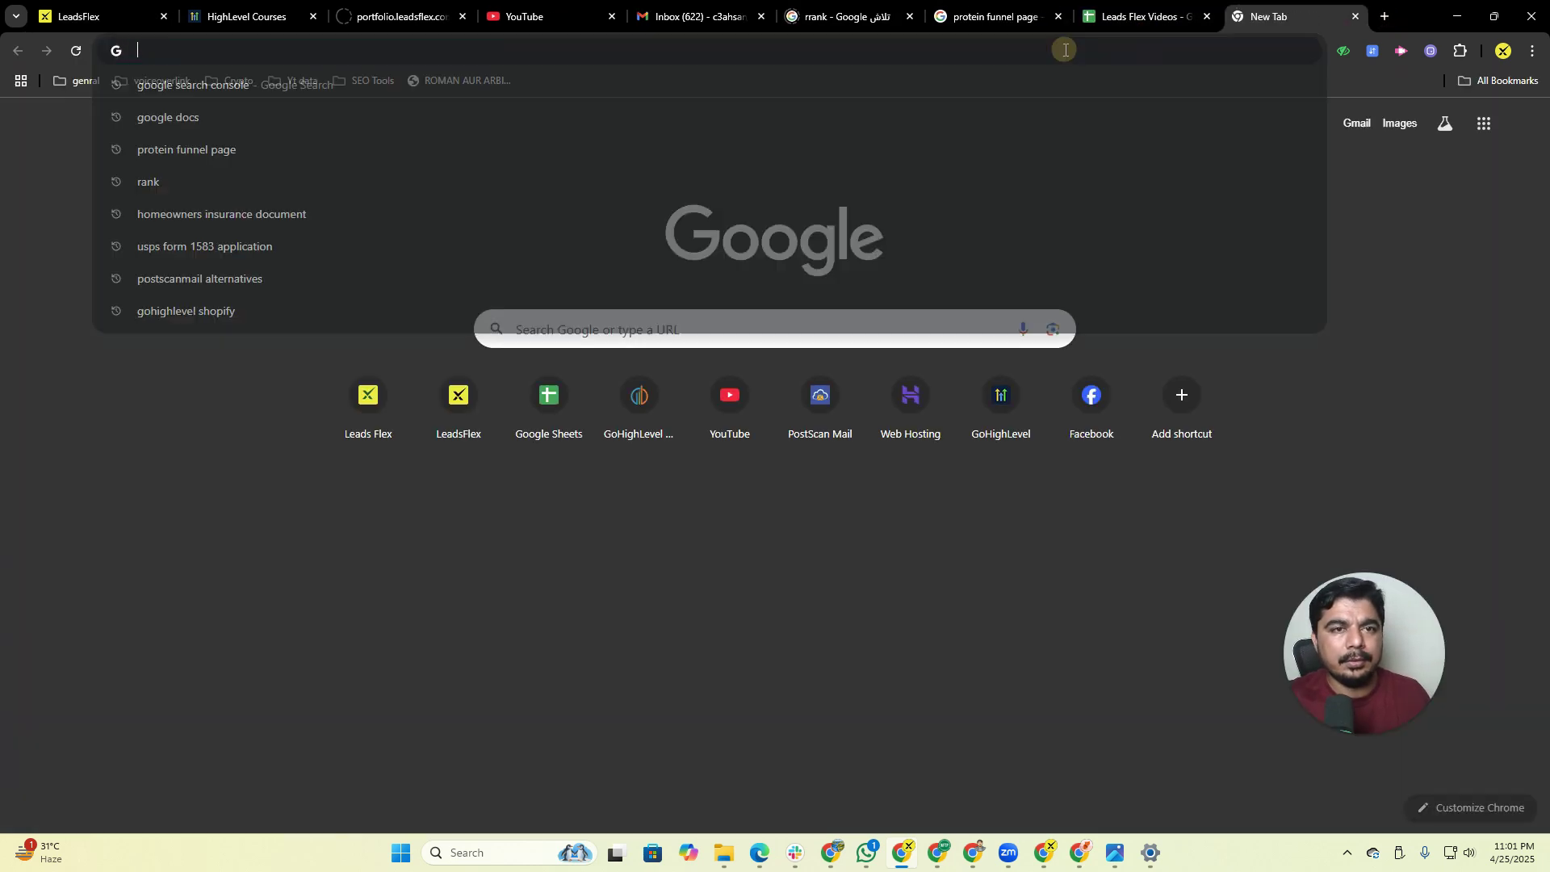
{"action": "key", "text": "ctrl+v"}
{"action": "key", "text": "Return"}
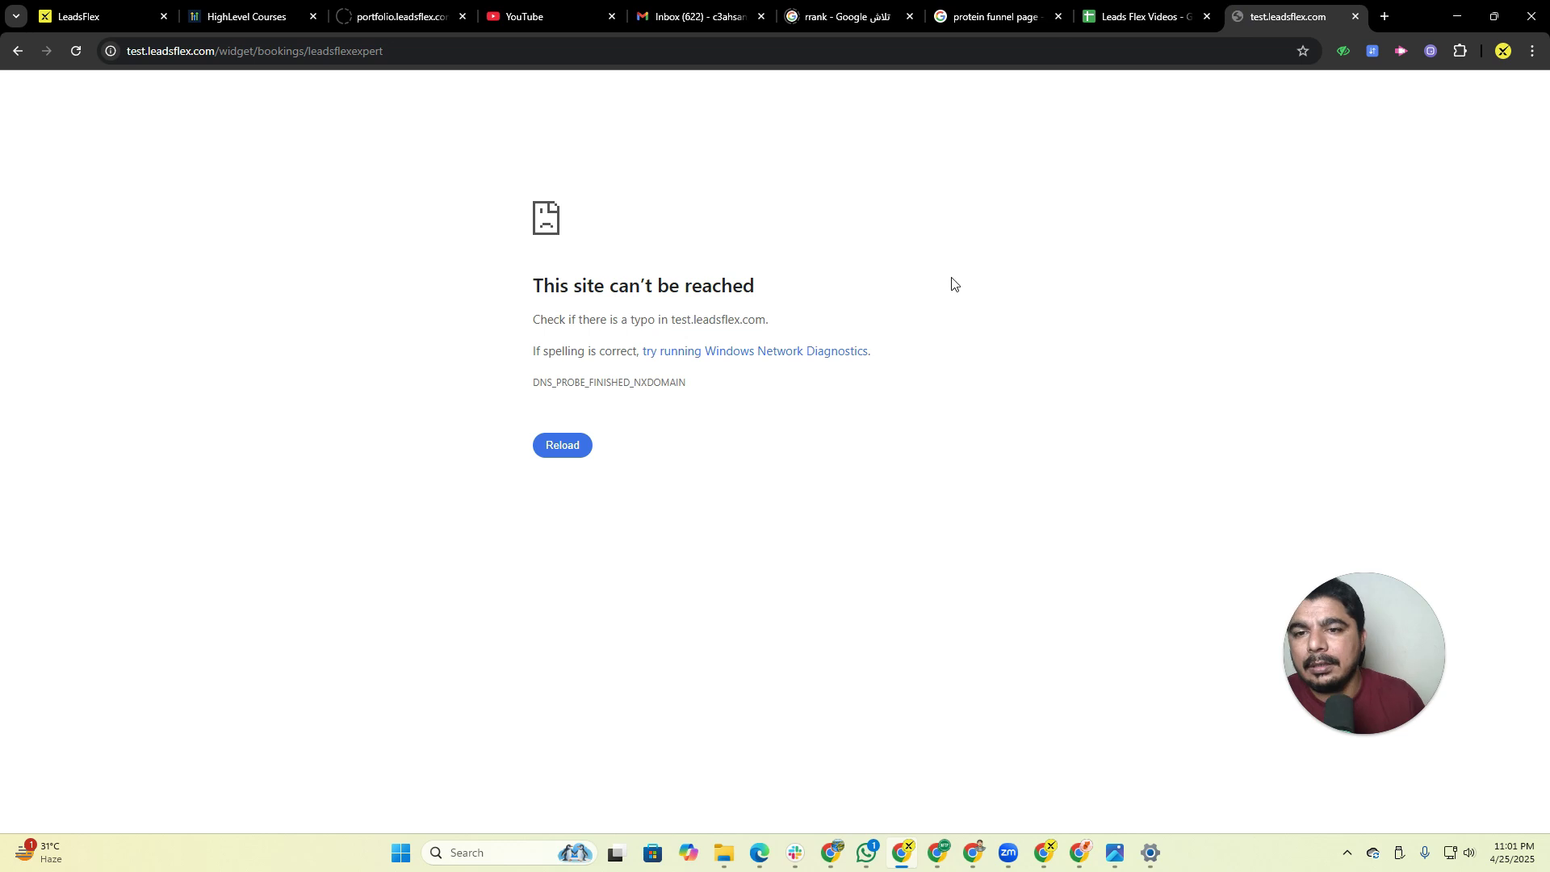
{"action": "left_click", "coordinate": [553, 444]}
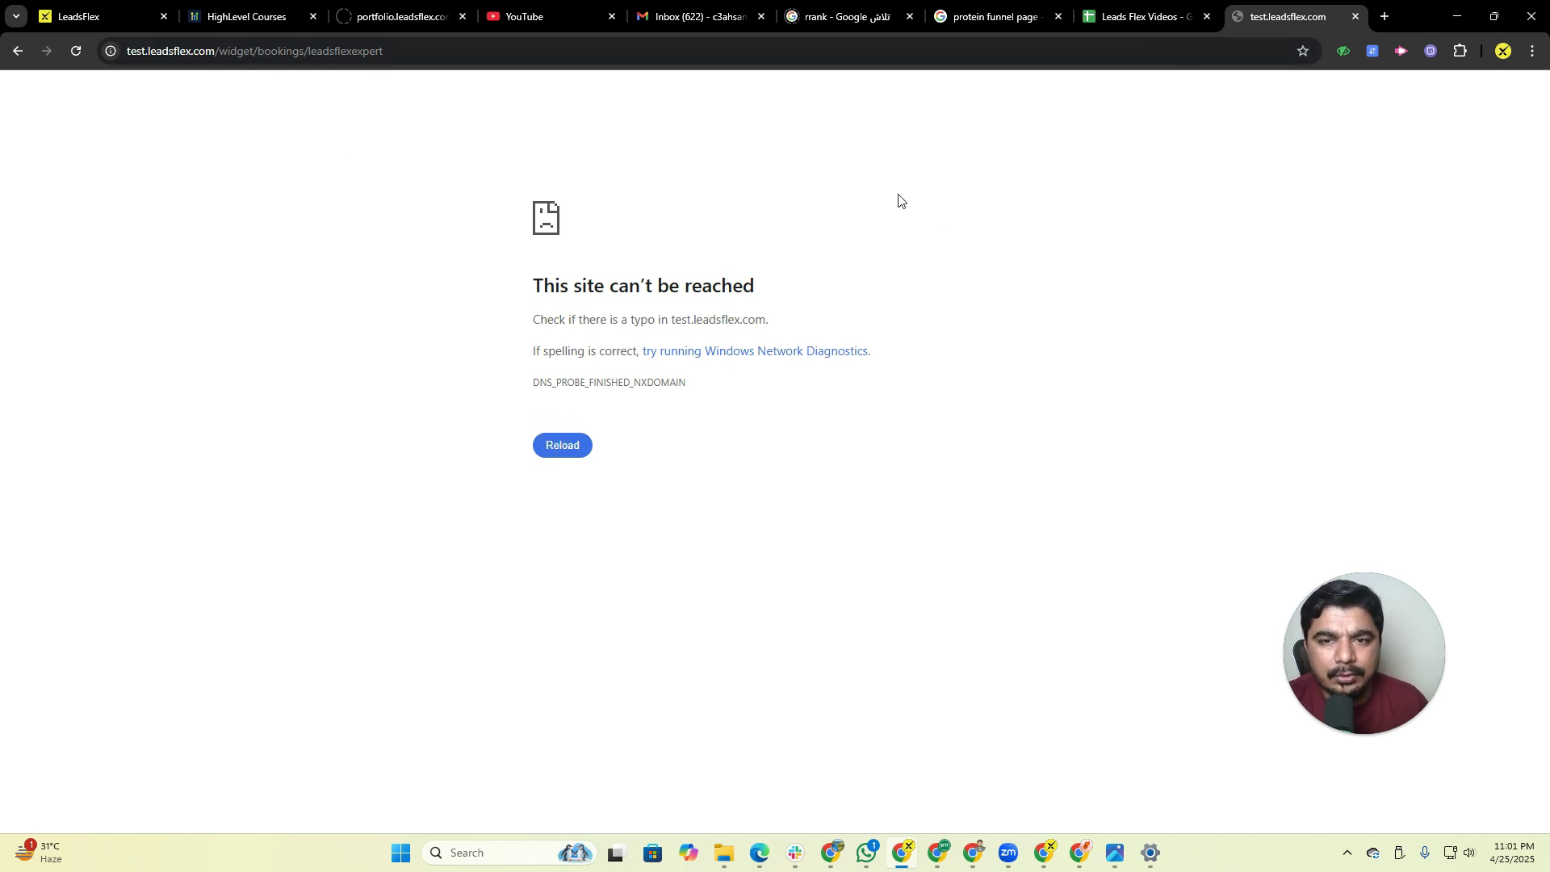
Copy the calendar's permanent link, load it in the test tab in place of the scheduling link, and check its domain.
{"action": "left_click", "coordinate": [103, 11]}
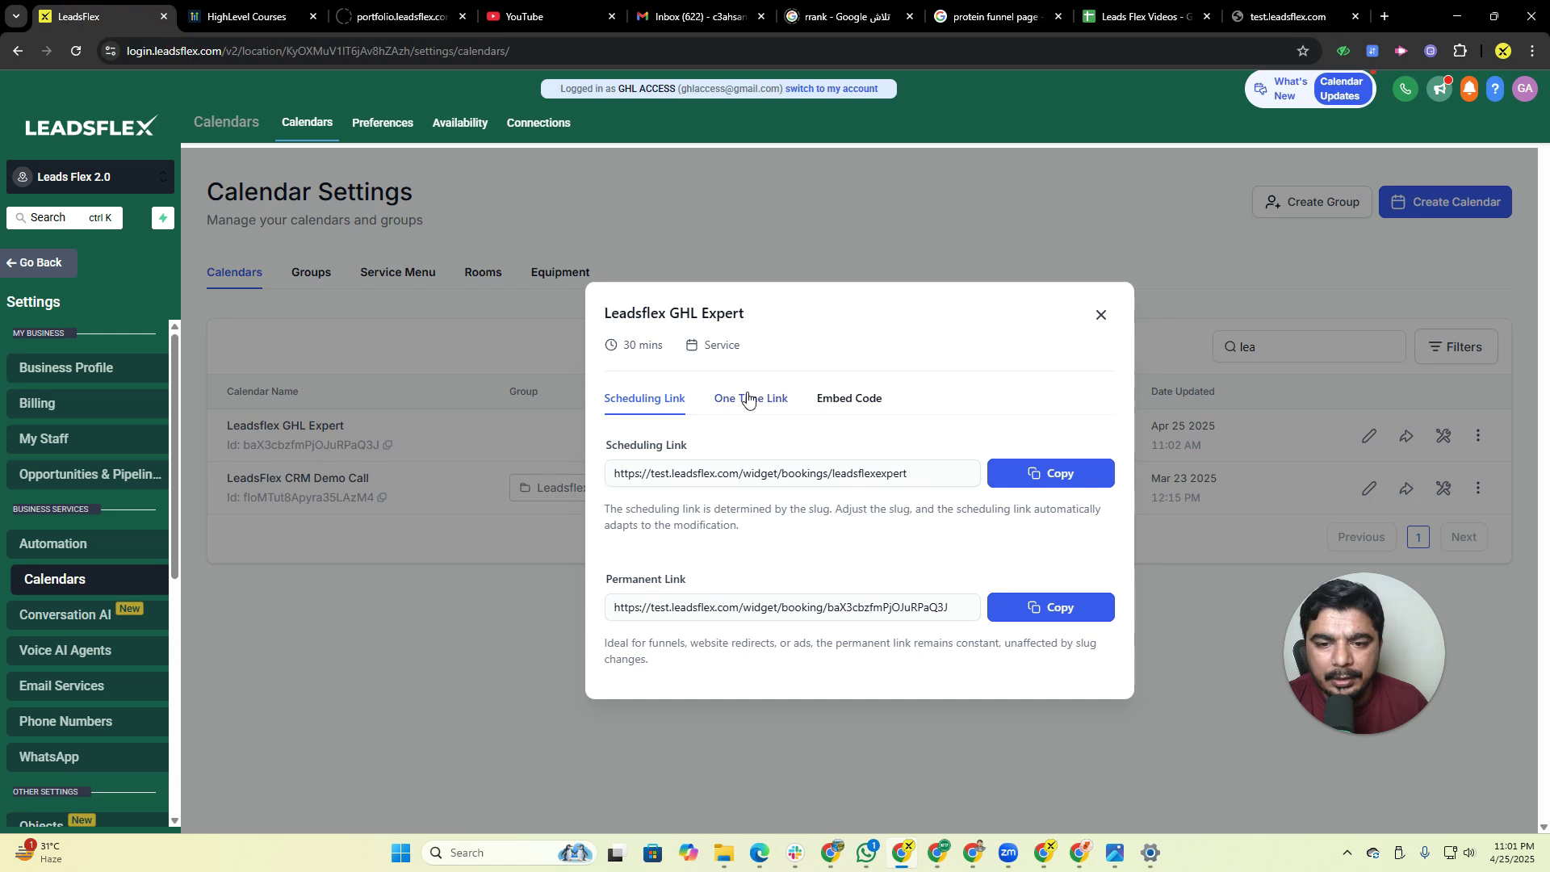
{"action": "left_click", "coordinate": [1010, 617]}
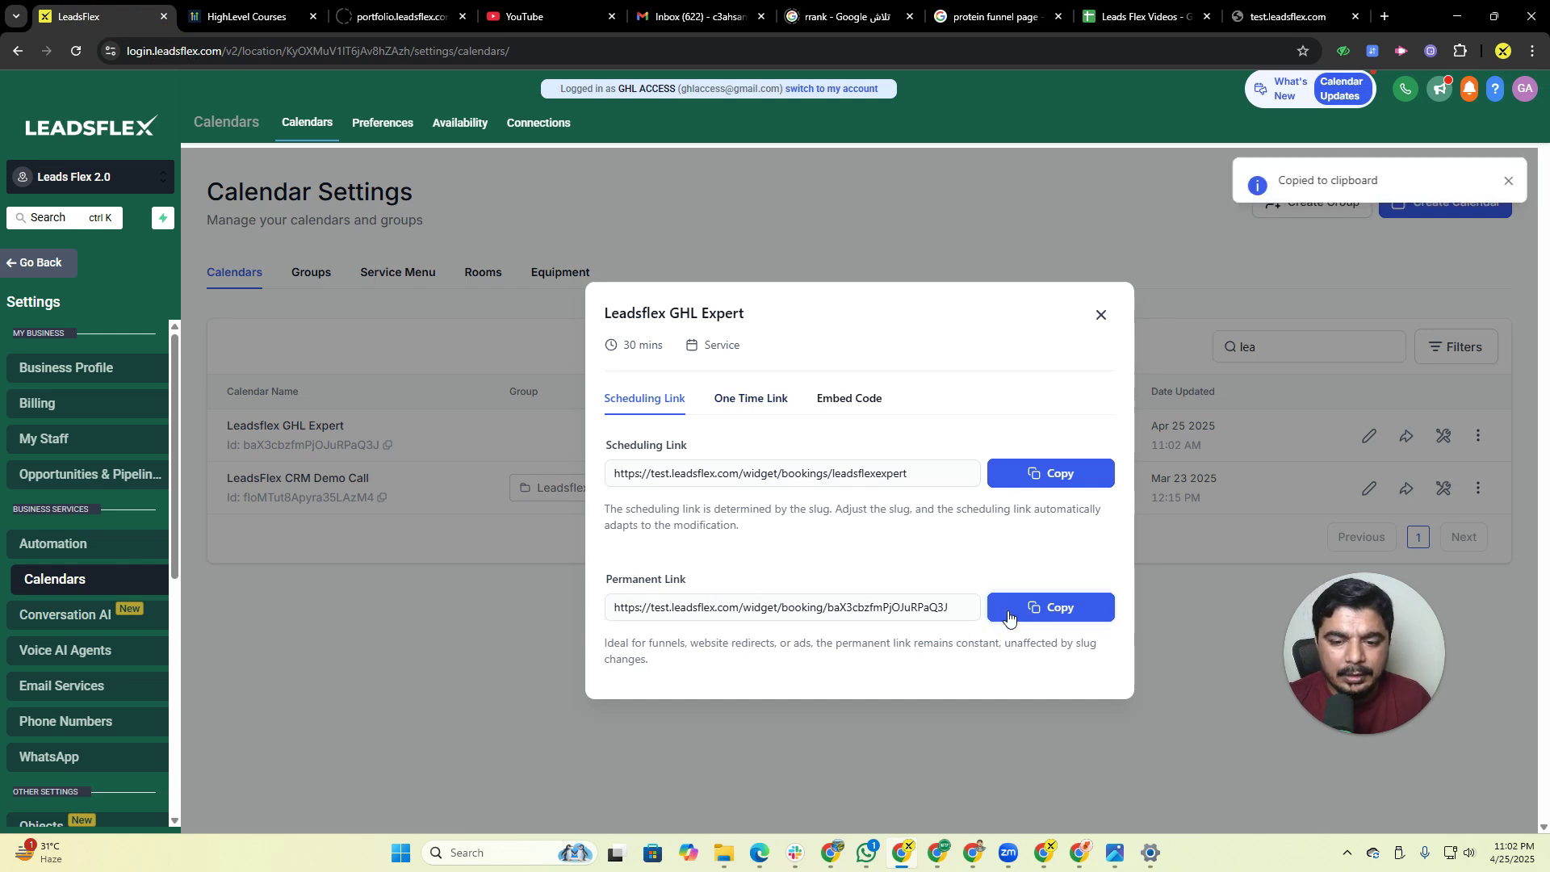
{"action": "left_click", "coordinate": [1291, 16]}
{"action": "left_click", "coordinate": [1189, 54]}
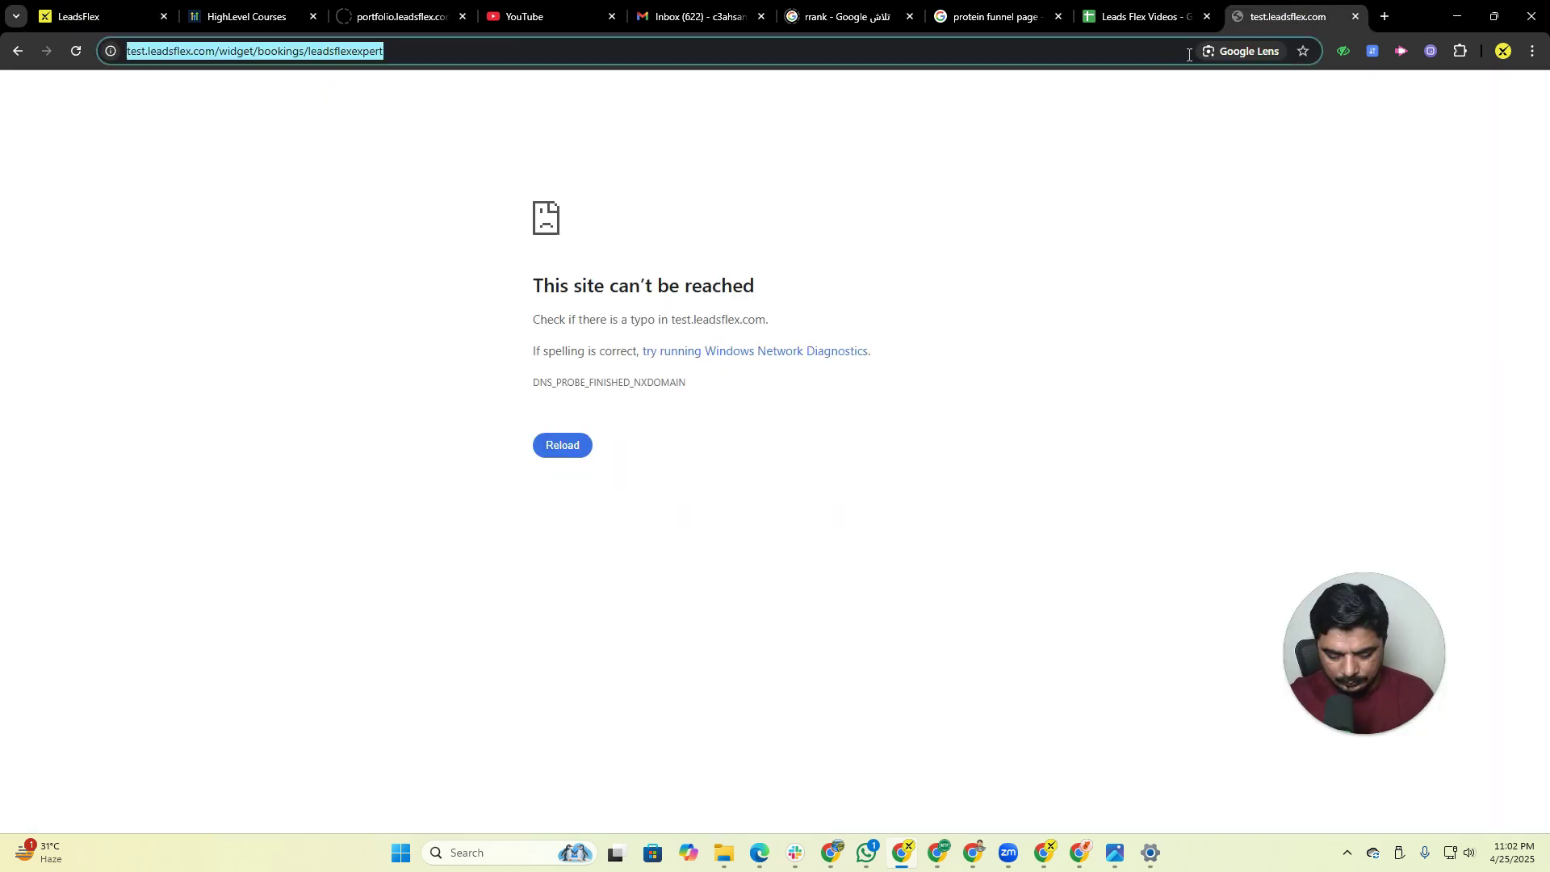
{"action": "key", "text": "ctrl+v"}
{"action": "key", "text": "Return"}
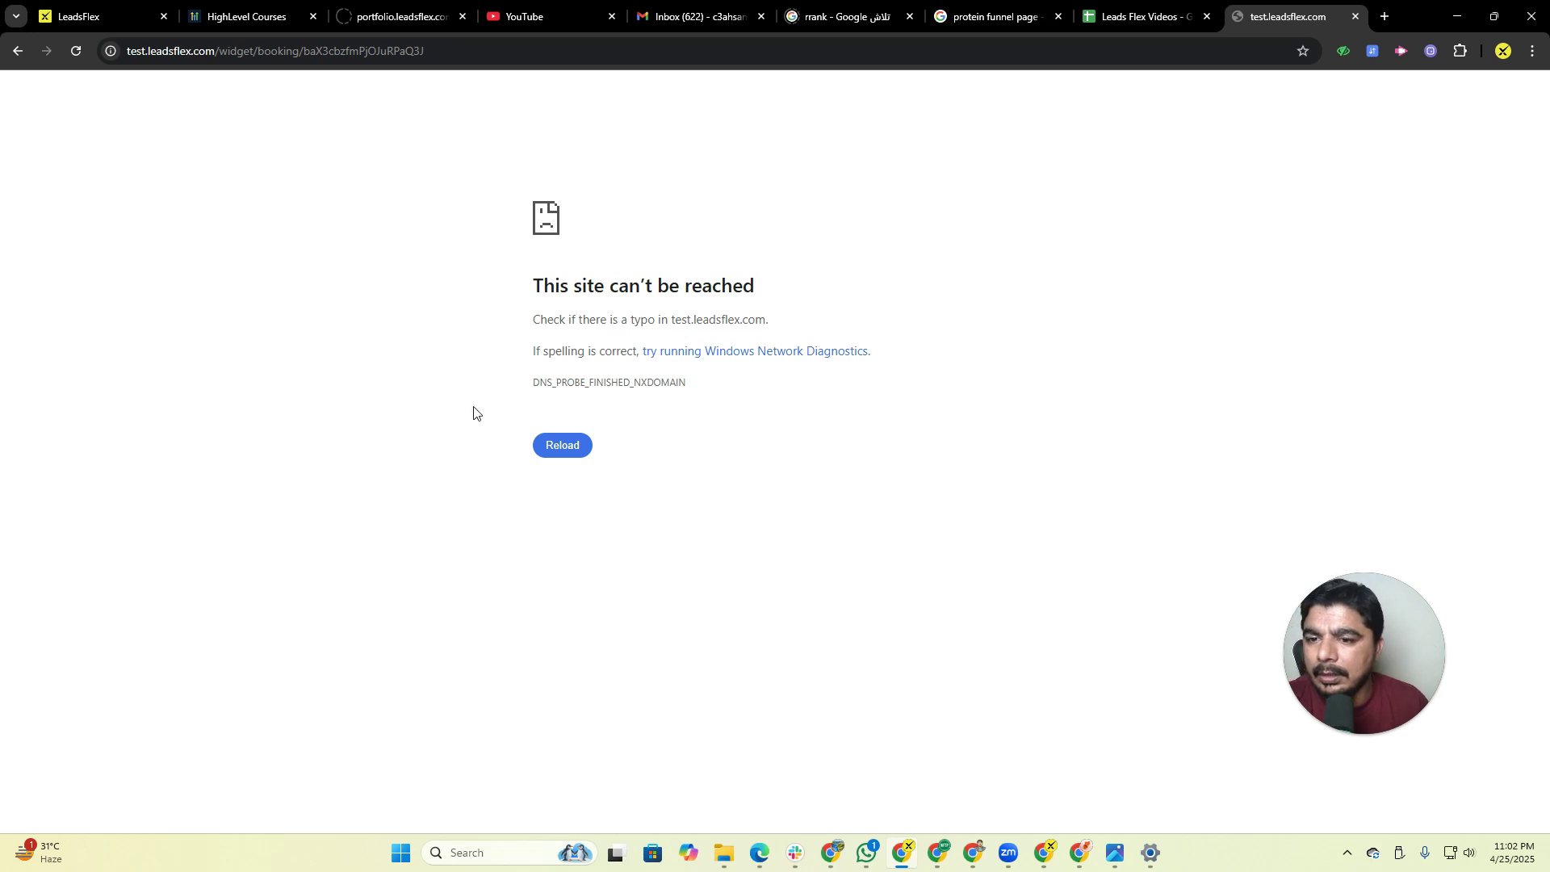
{"action": "left_click", "coordinate": [541, 454]}
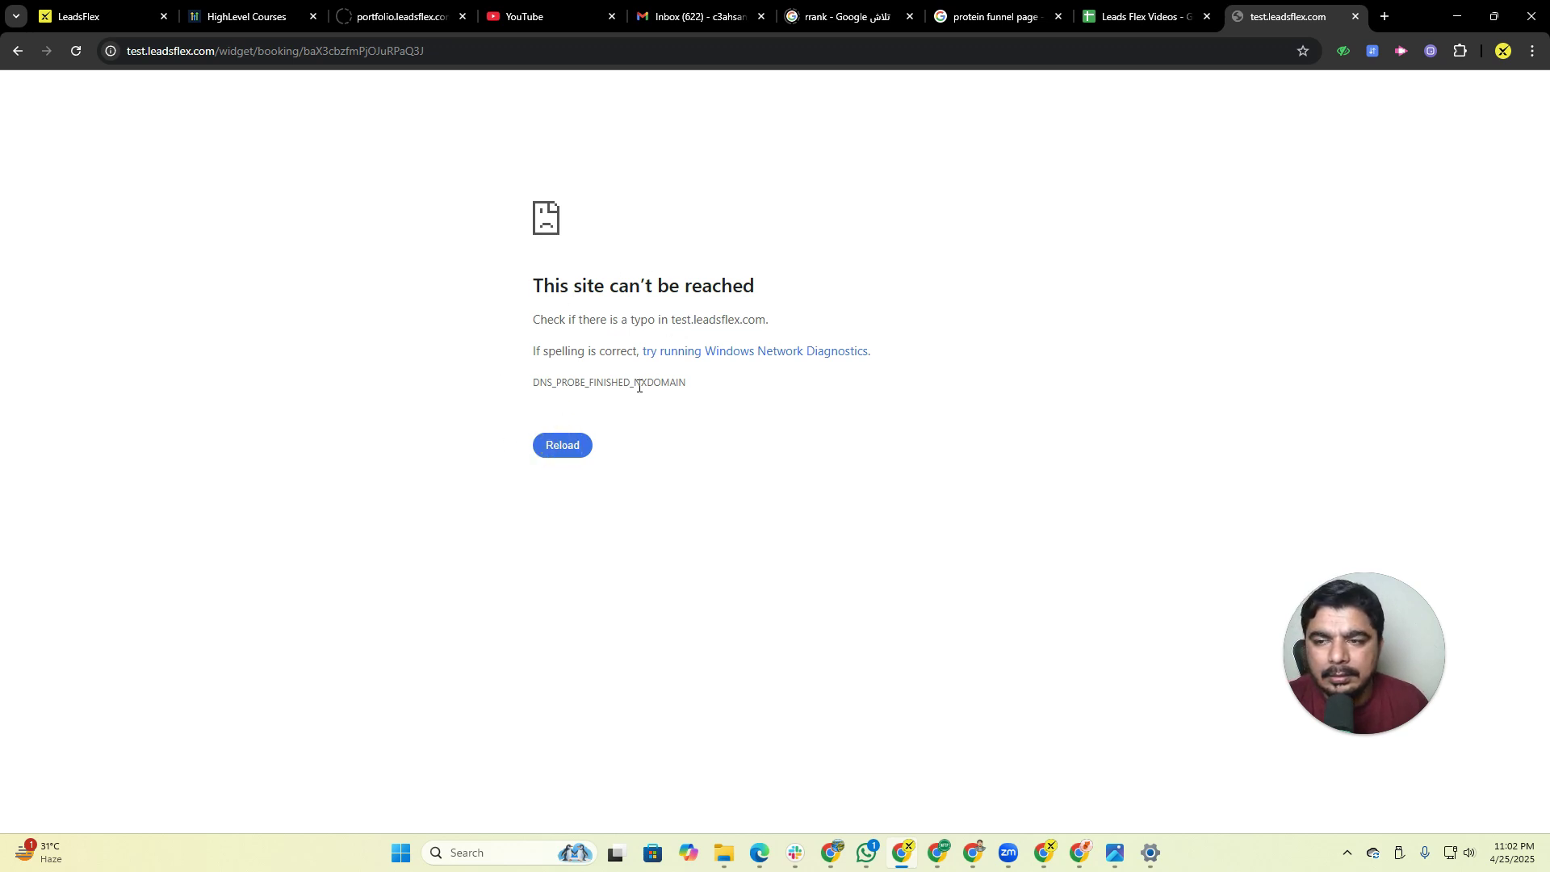
{"action": "left_click_drag", "start_coordinate": [200, 53], "coordinate": [127, 53]}
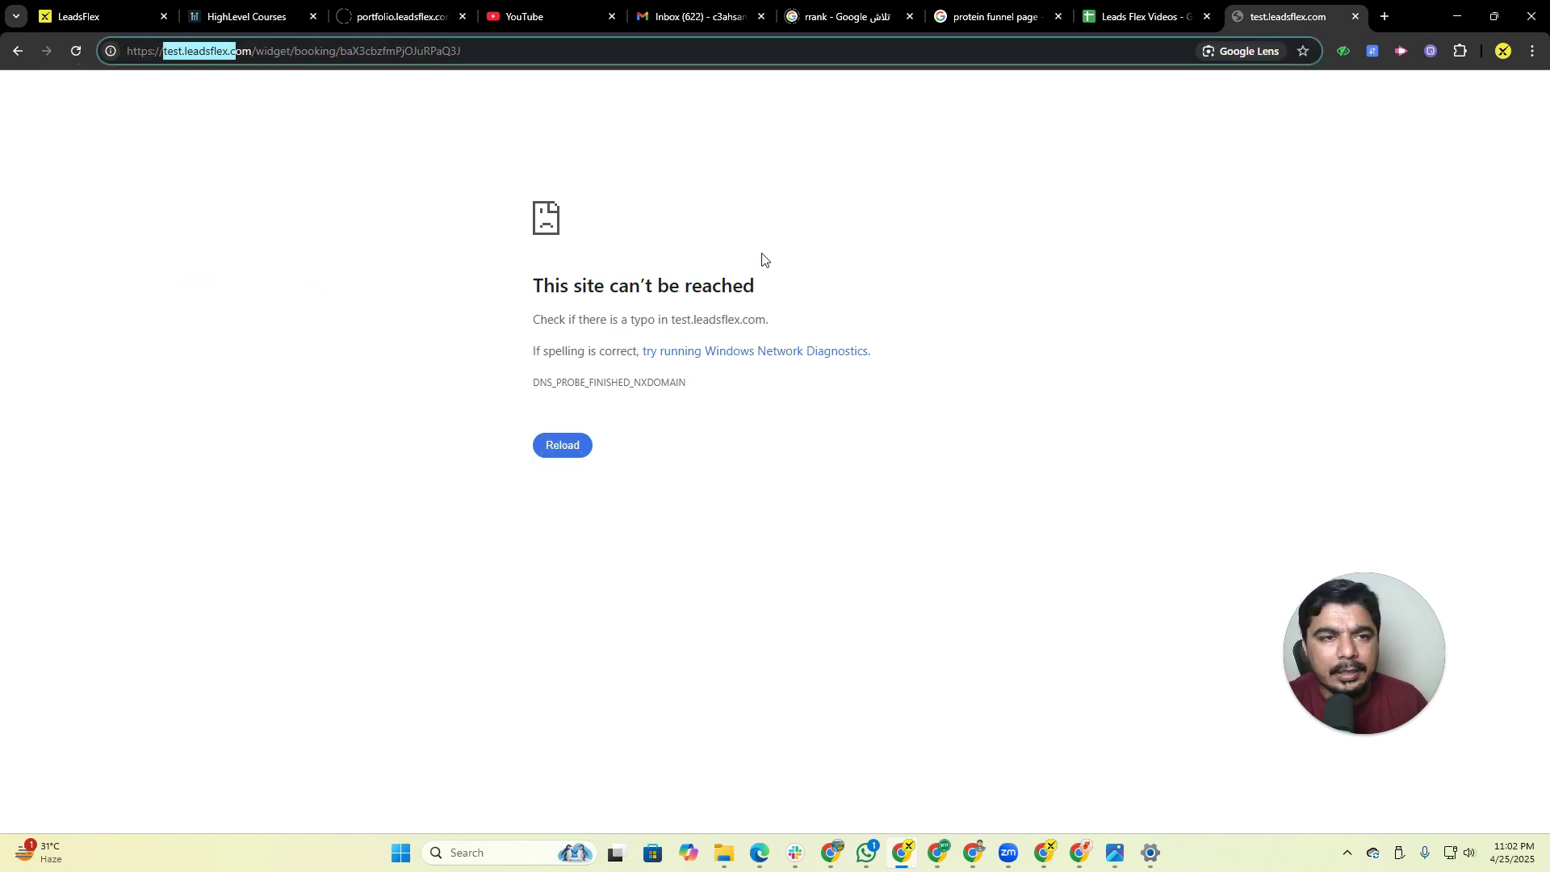
Return to the LeadsFlex sharing dialog, examine the calendar's one-time link and its slug, and close the dialog.
{"action": "left_click", "coordinate": [113, 16]}
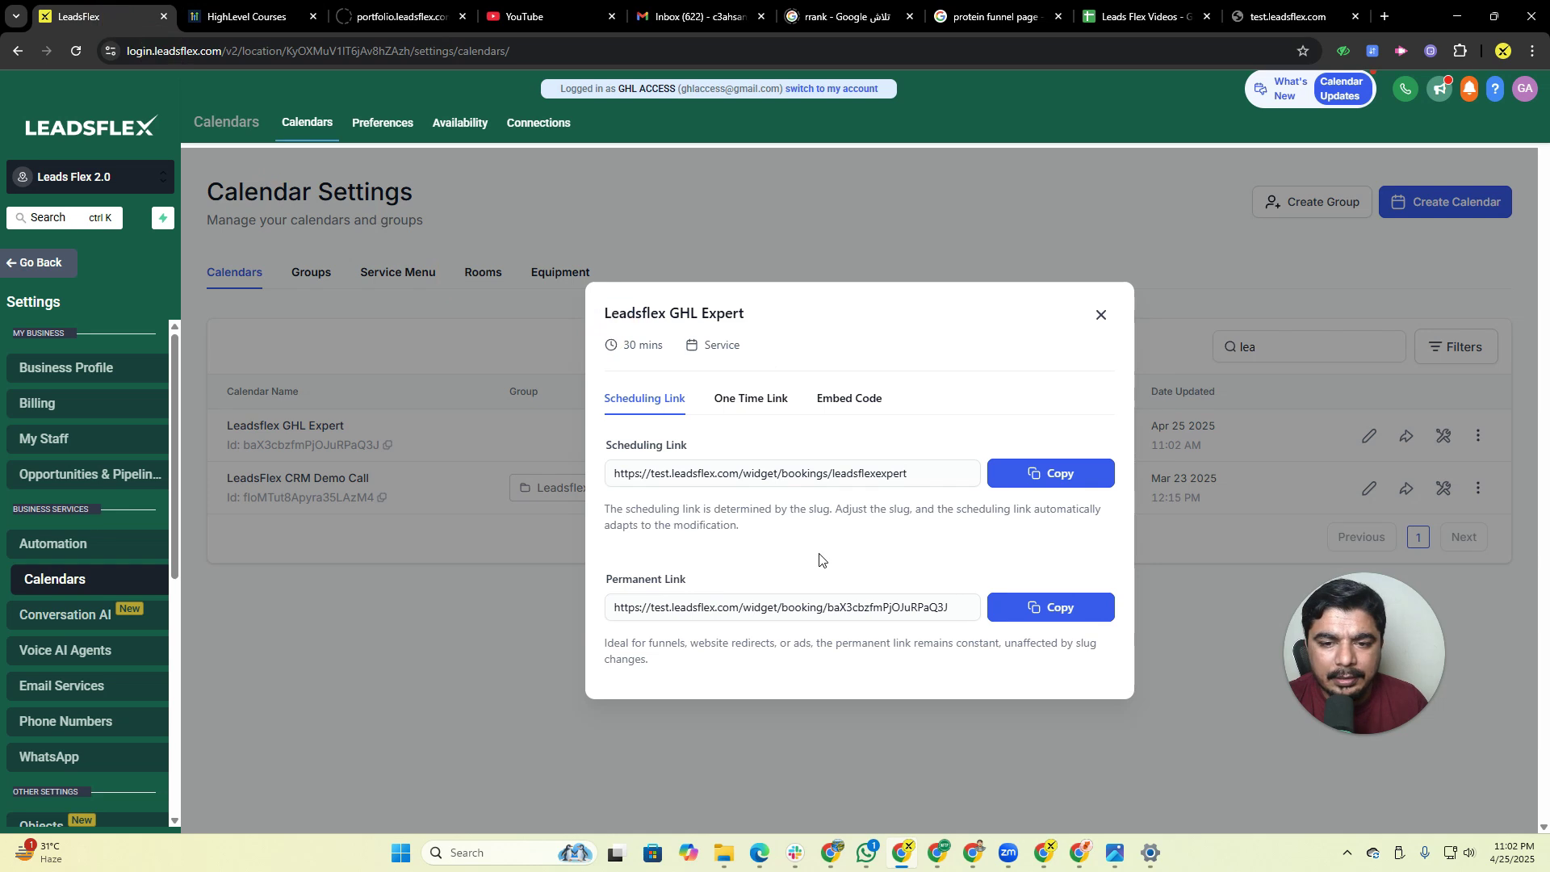
{"action": "left_click", "coordinate": [773, 400]}
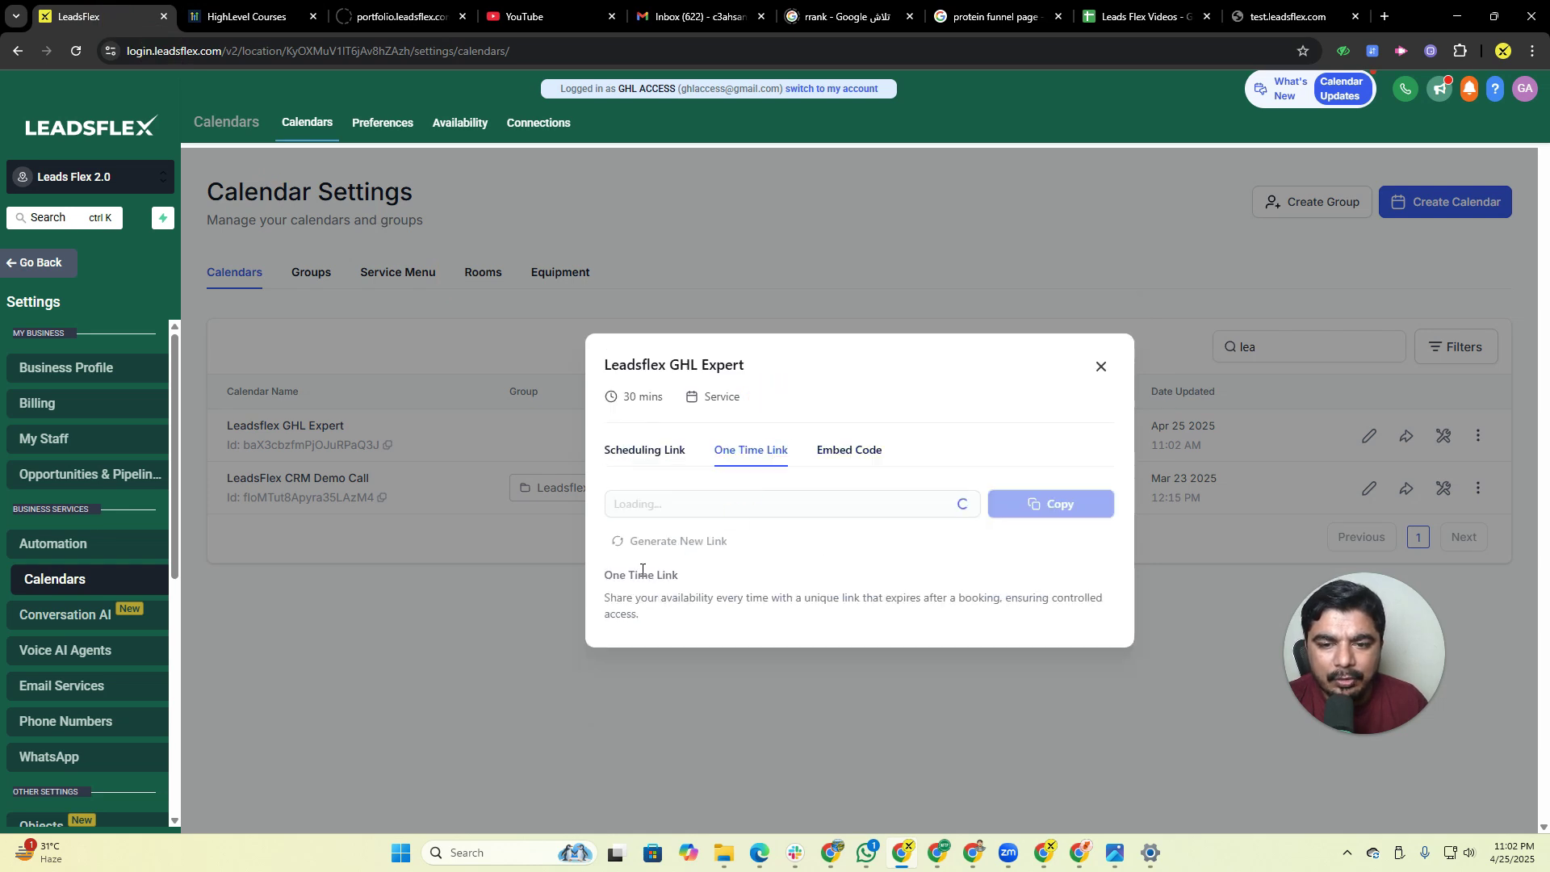
{"action": "left_click", "coordinate": [728, 386]}
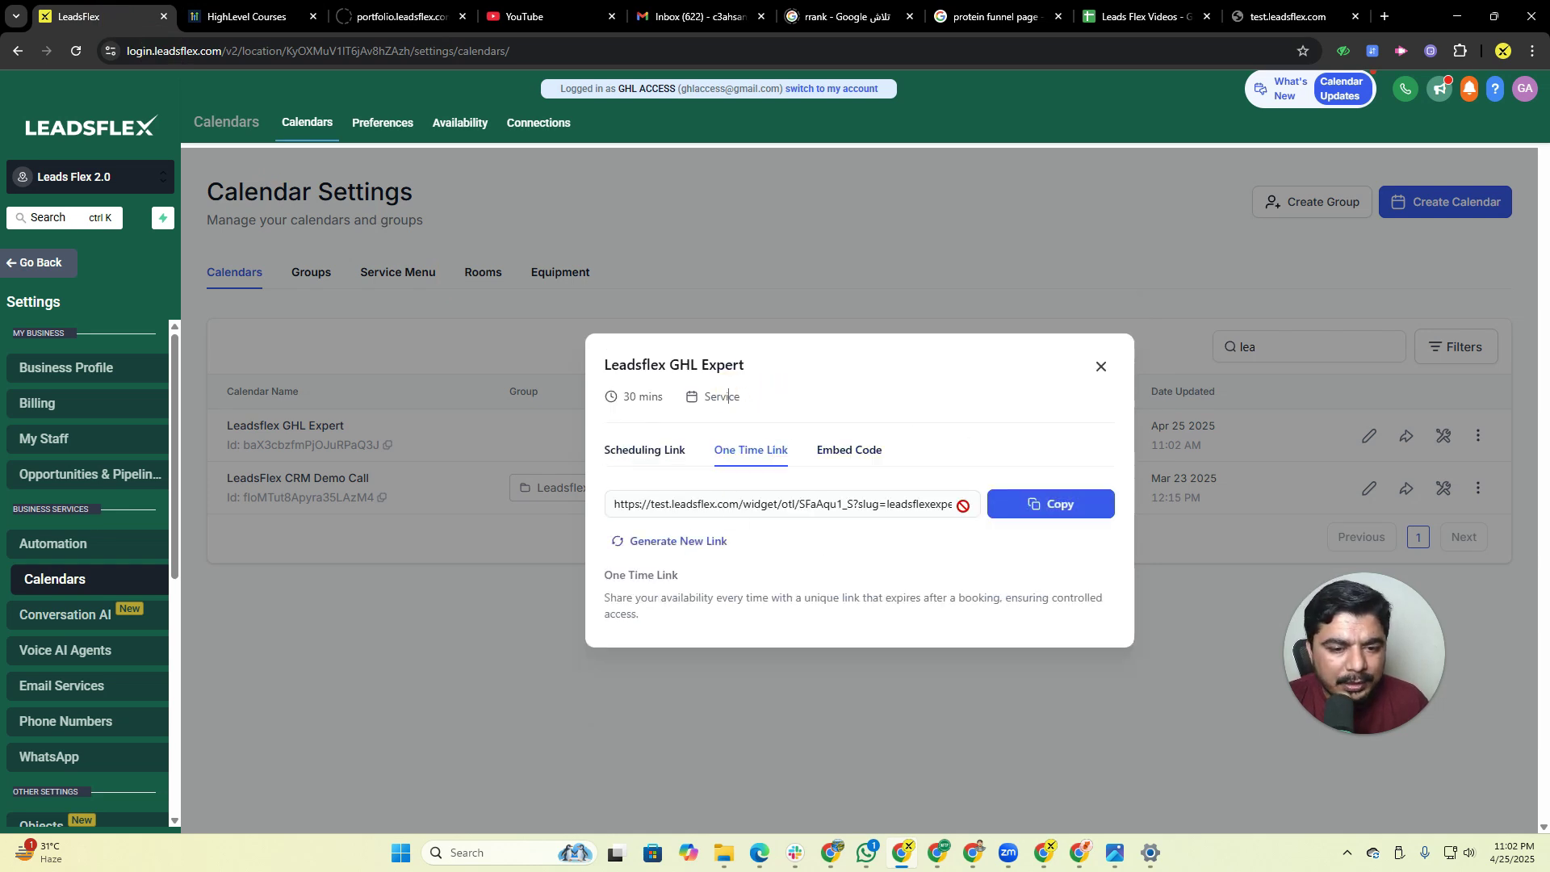
{"action": "double_click", "coordinate": [895, 505]}
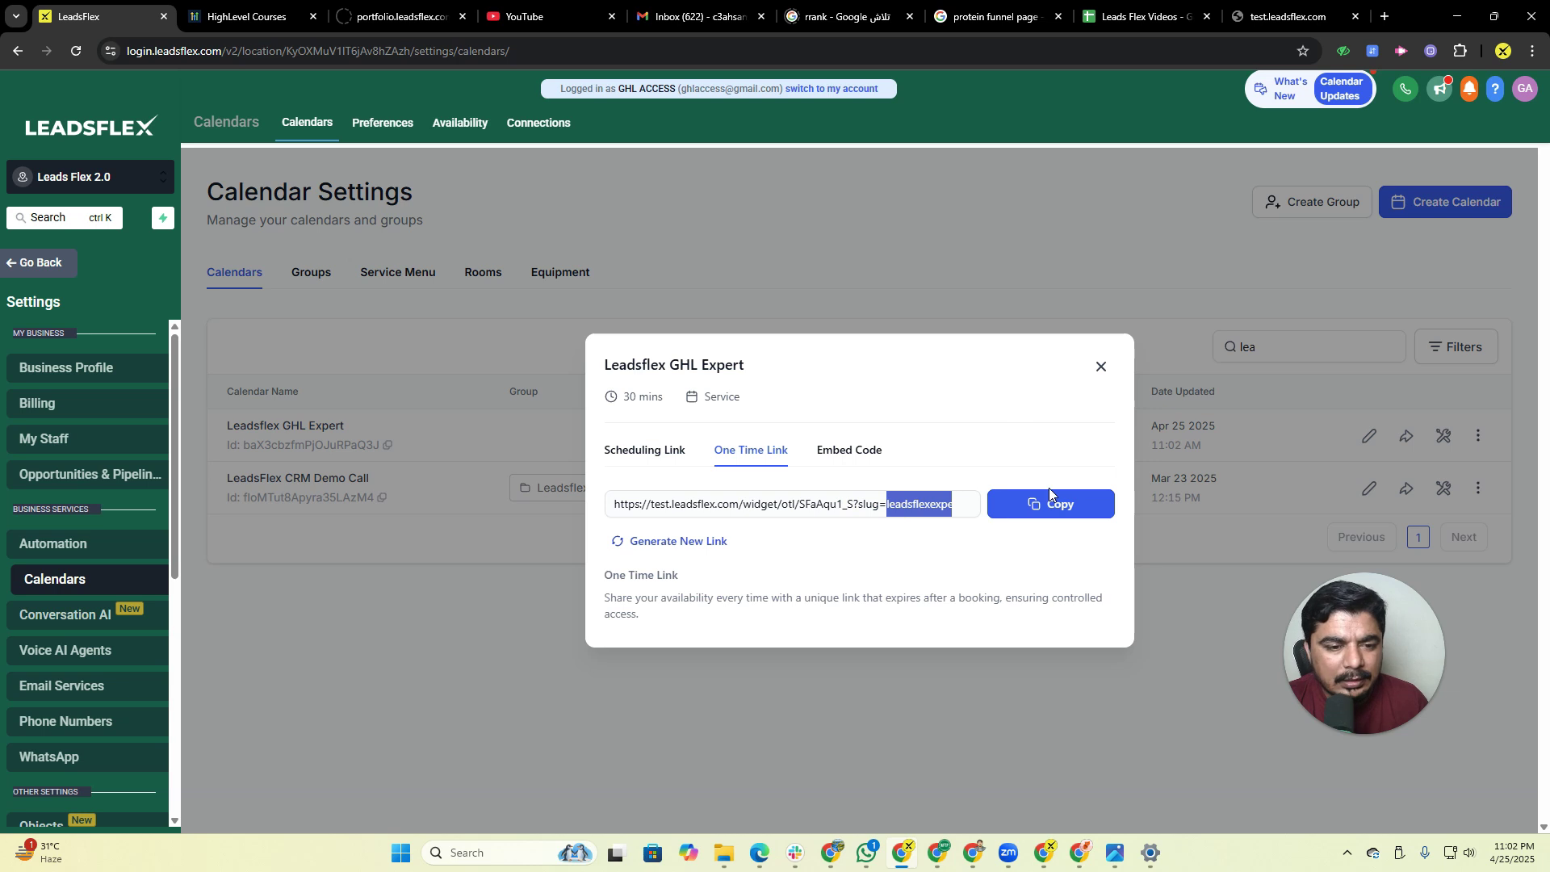
{"action": "left_click", "coordinate": [1099, 366]}
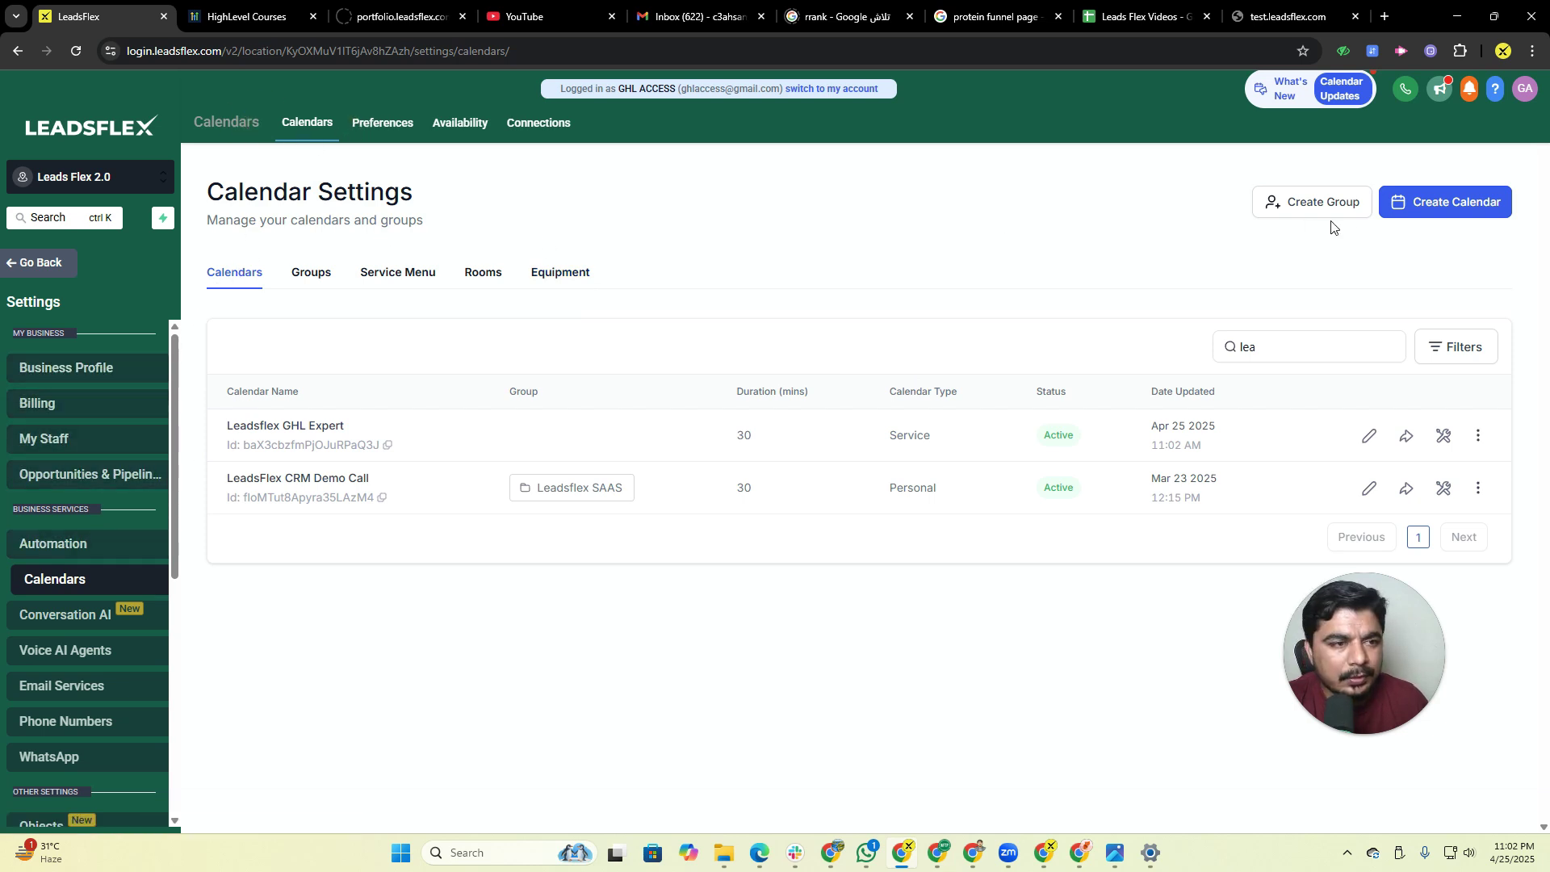
Start a new calendar and expand the additional calendar types to review all available options.
{"action": "left_click", "coordinate": [1447, 203]}
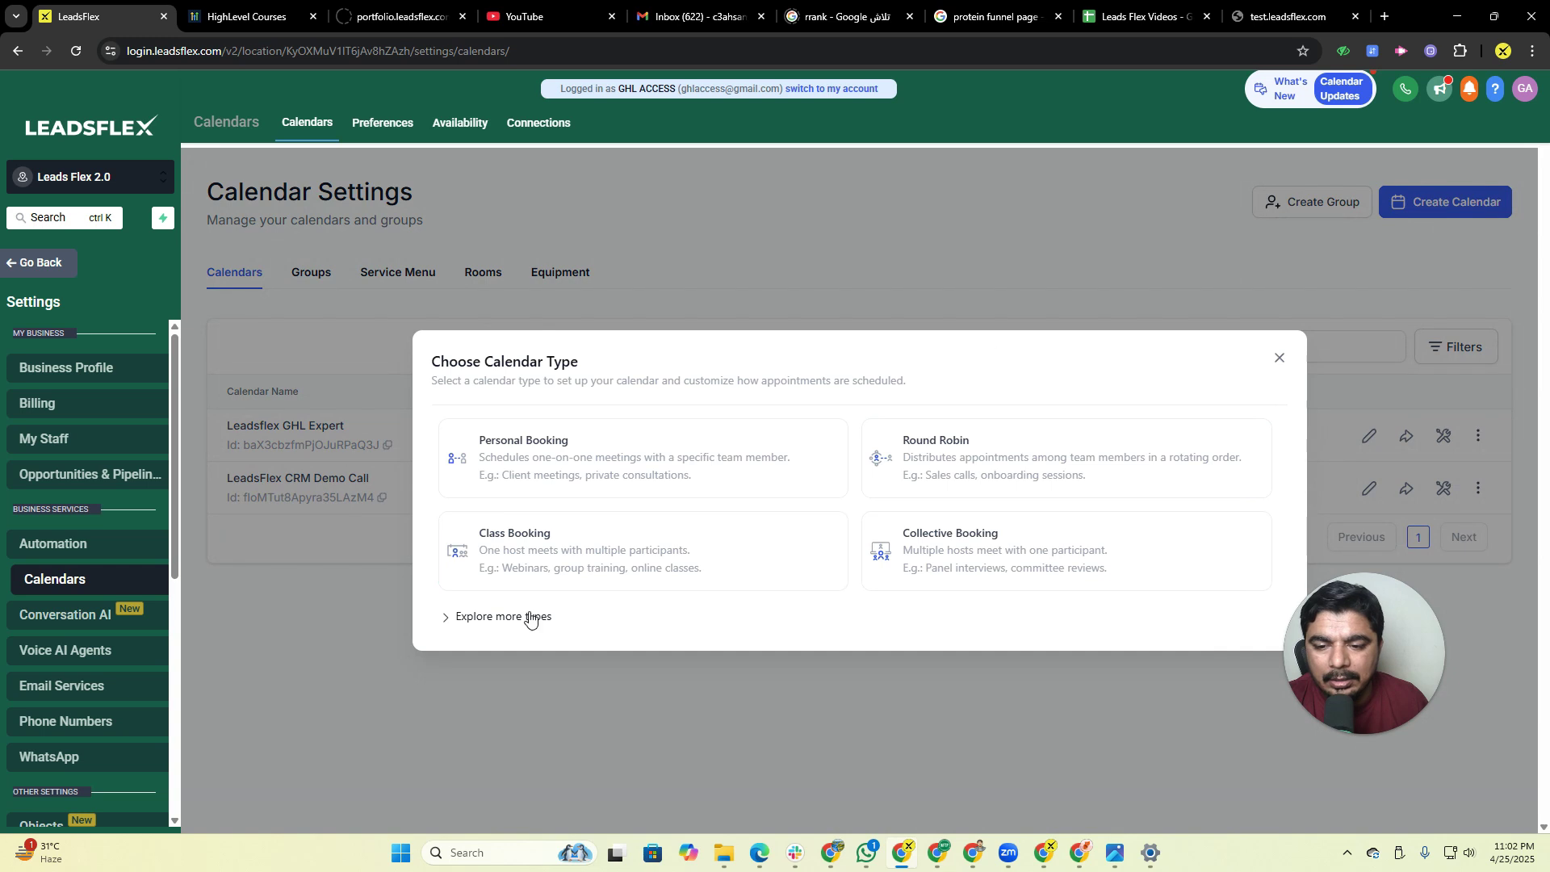
{"action": "left_click", "coordinate": [528, 613]}
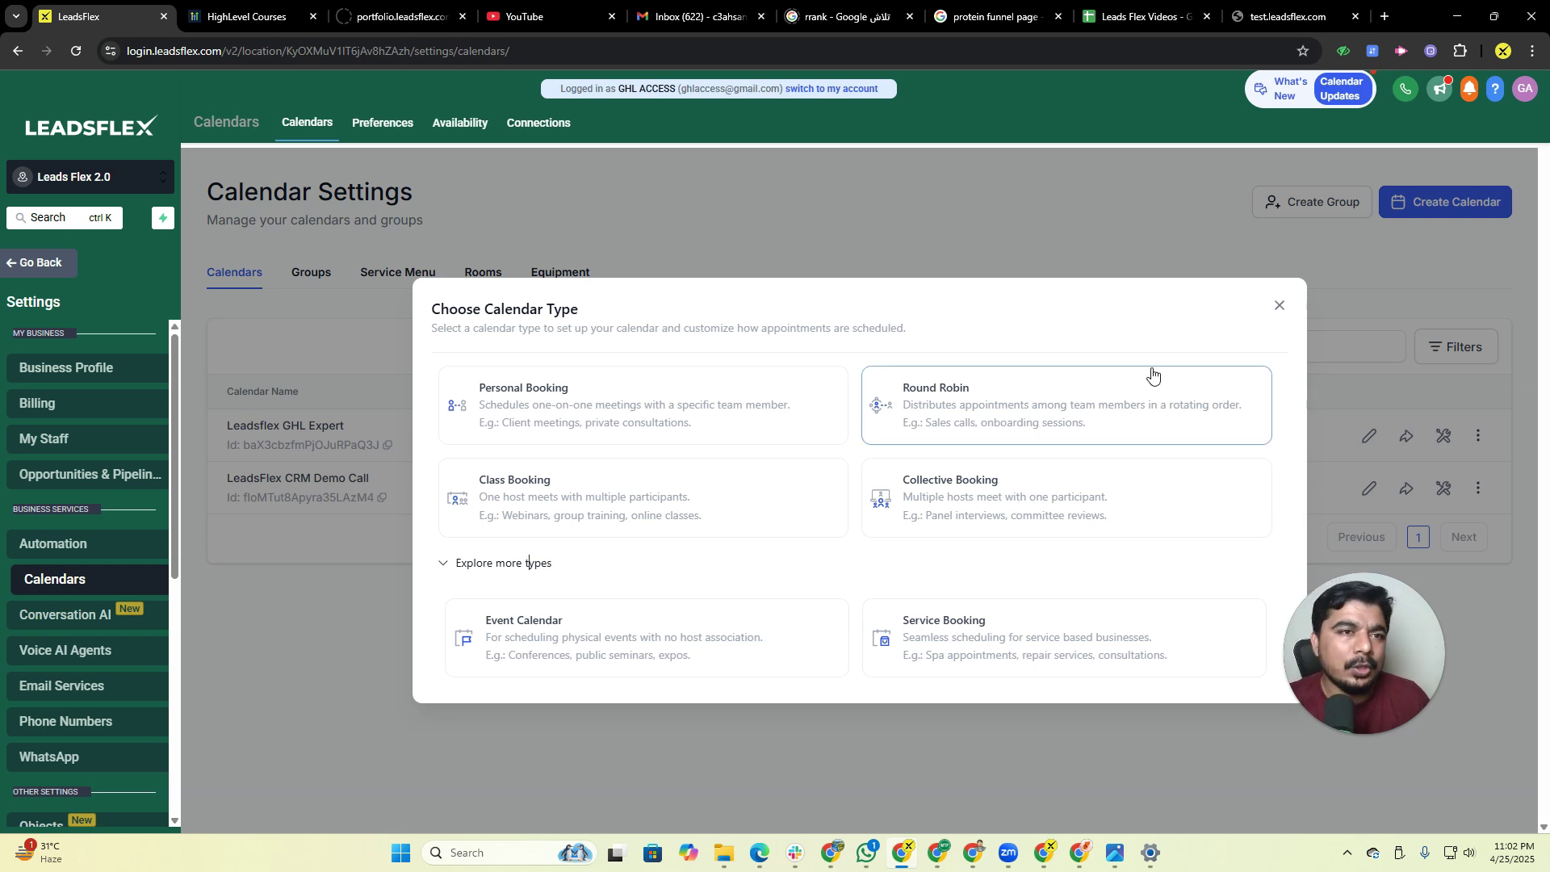
Load the leadsflex.com website in the browser tab used for testing the booking links.
{"action": "left_click", "coordinate": [1291, 16]}
{"action": "left_click", "coordinate": [1134, 50]}
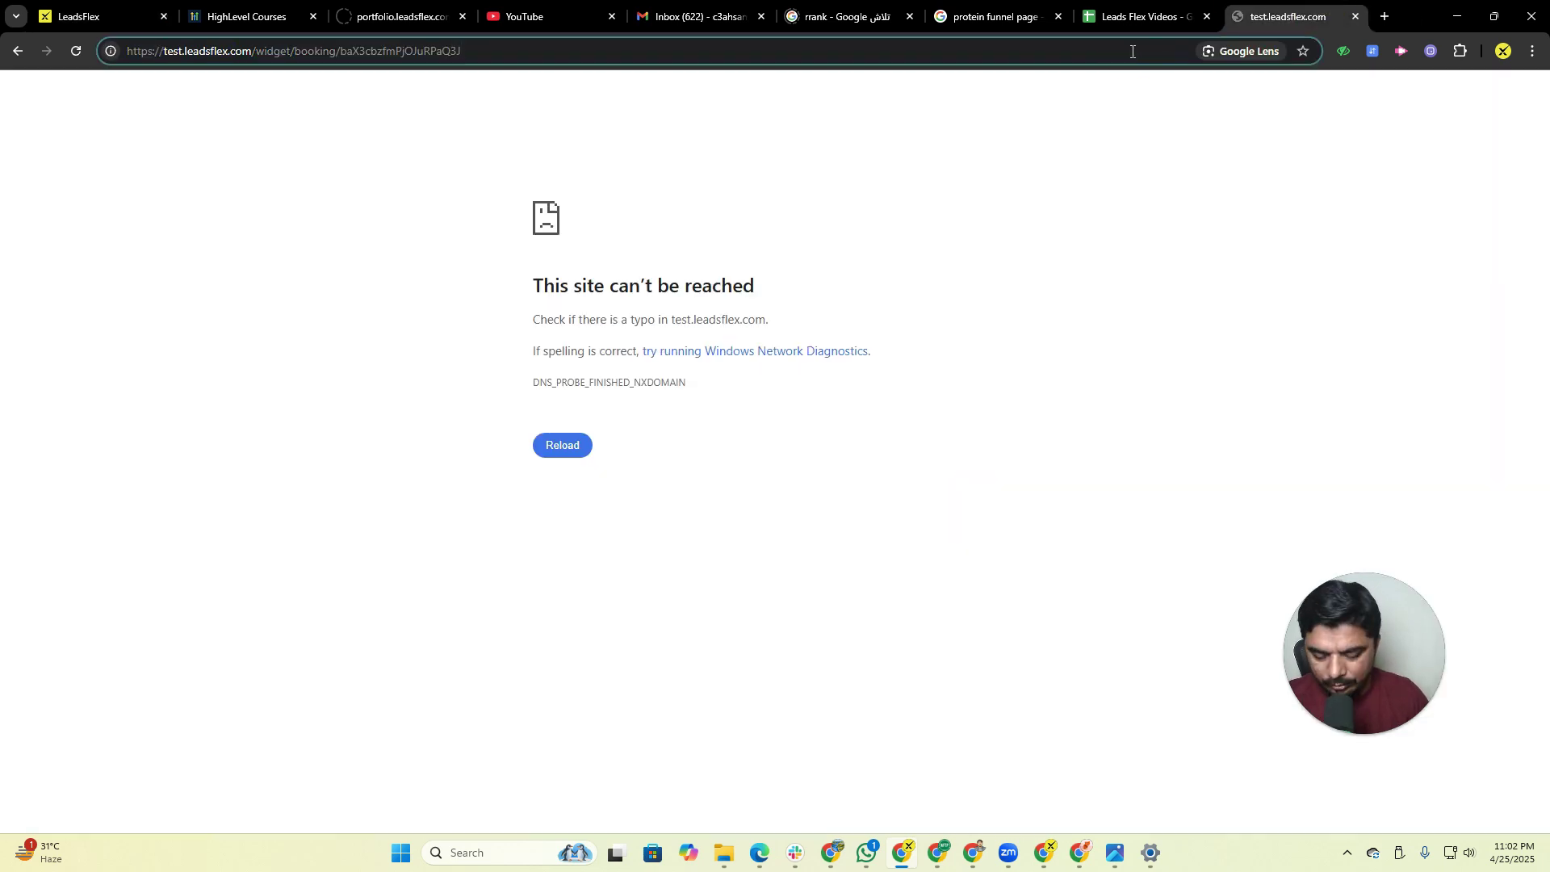
{"action": "key", "text": "ctrl+a"}
{"action": "type", "text": "lead"}
{"action": "key", "text": "Return"}
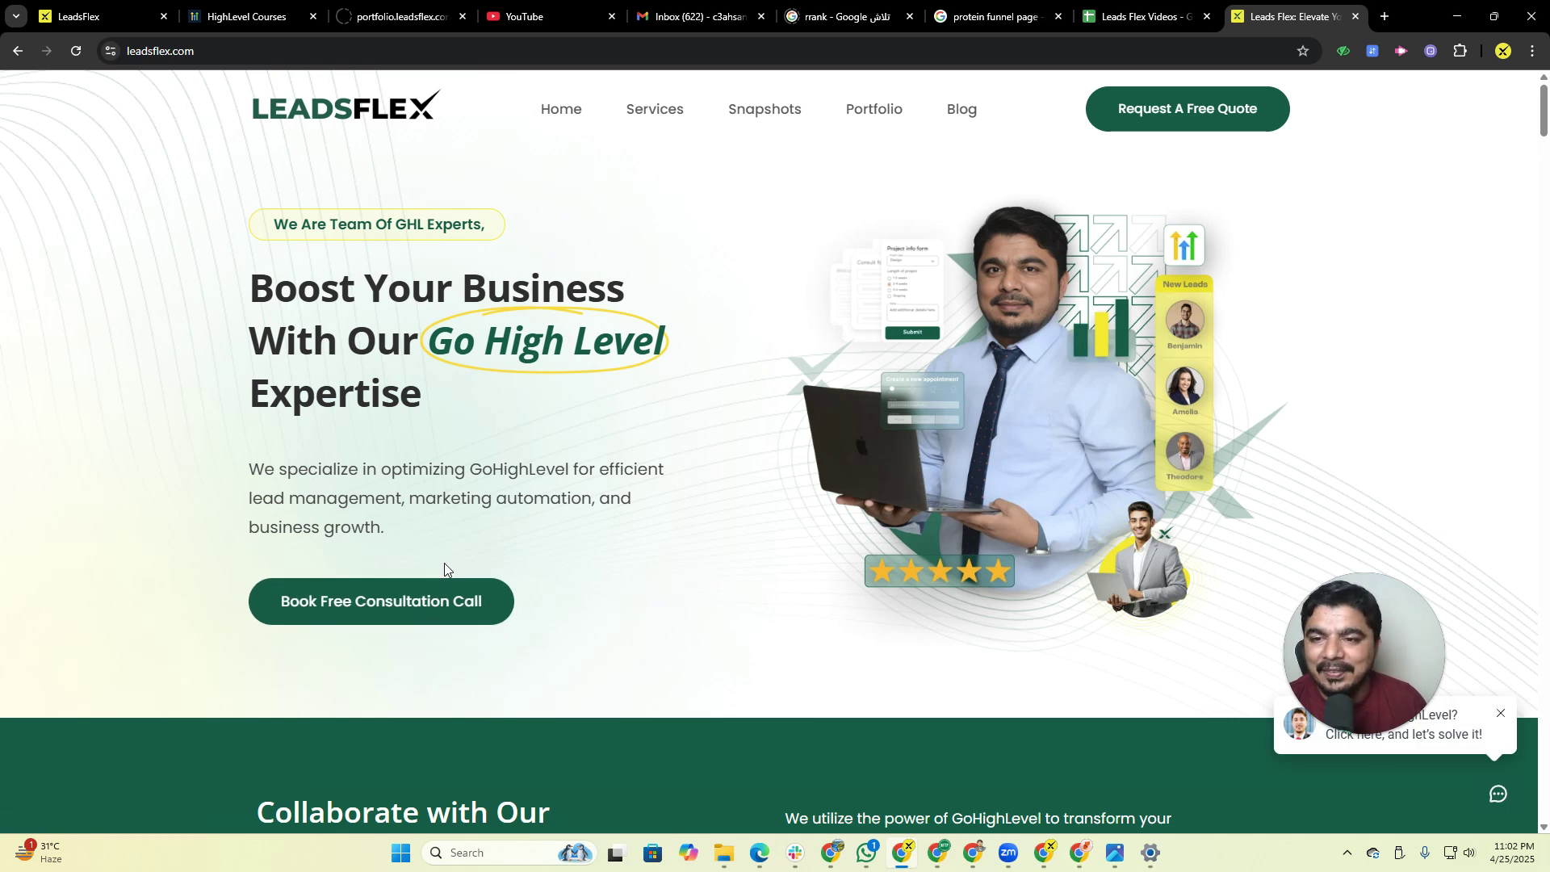
Open the website's Snapshots page and look through the premium GoHighLevel snapshots offered there.
{"action": "left_click", "coordinate": [768, 116]}
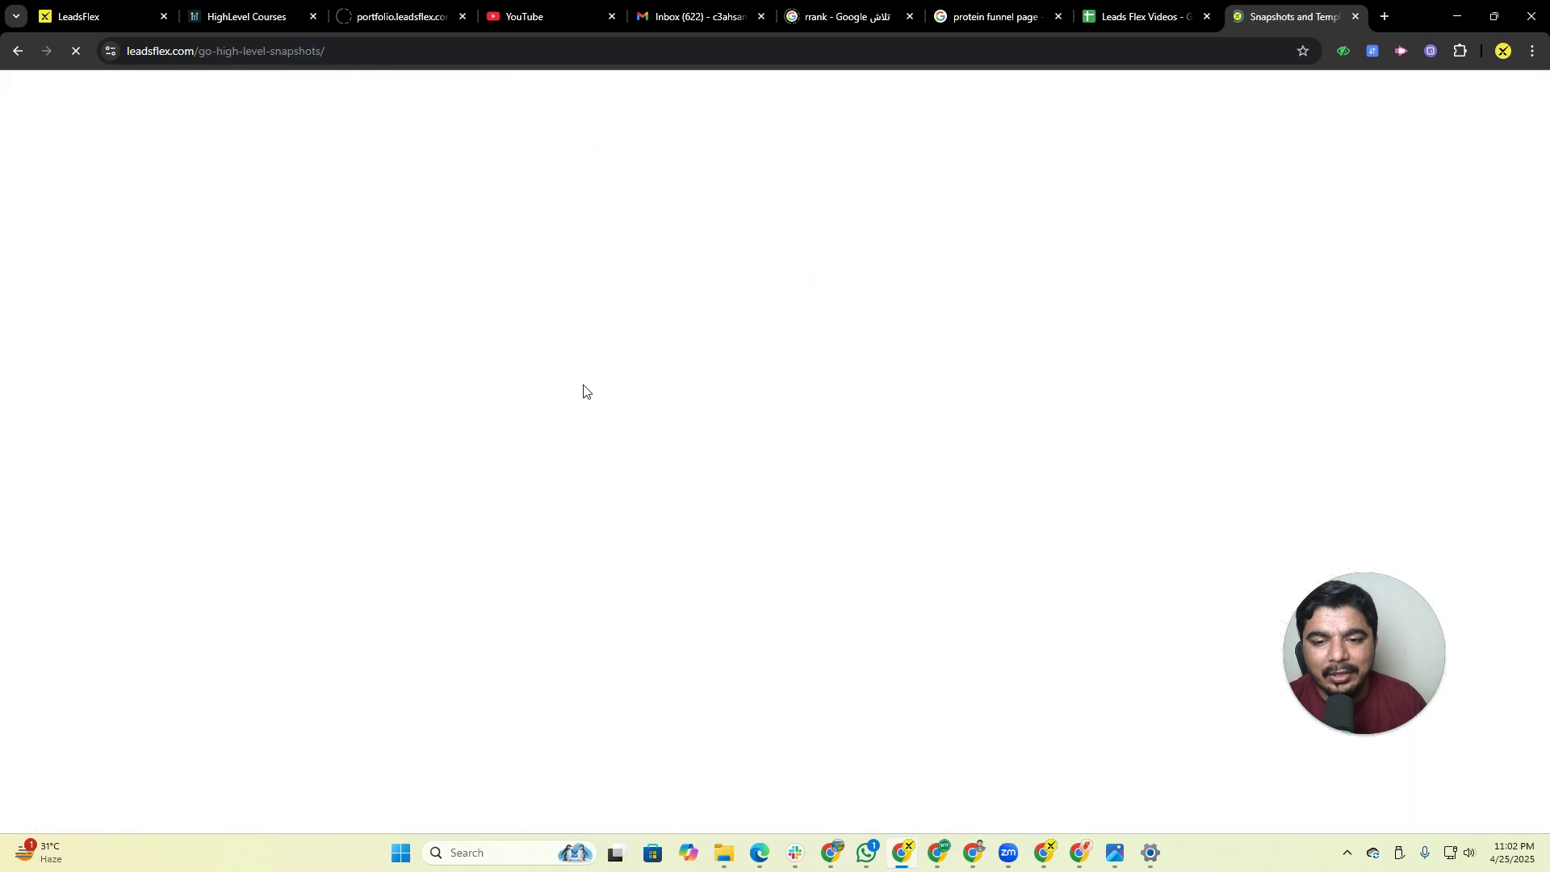
{"action": "scroll", "coordinate": [615, 452], "scroll_direction": "down", "scroll_amount": 10}
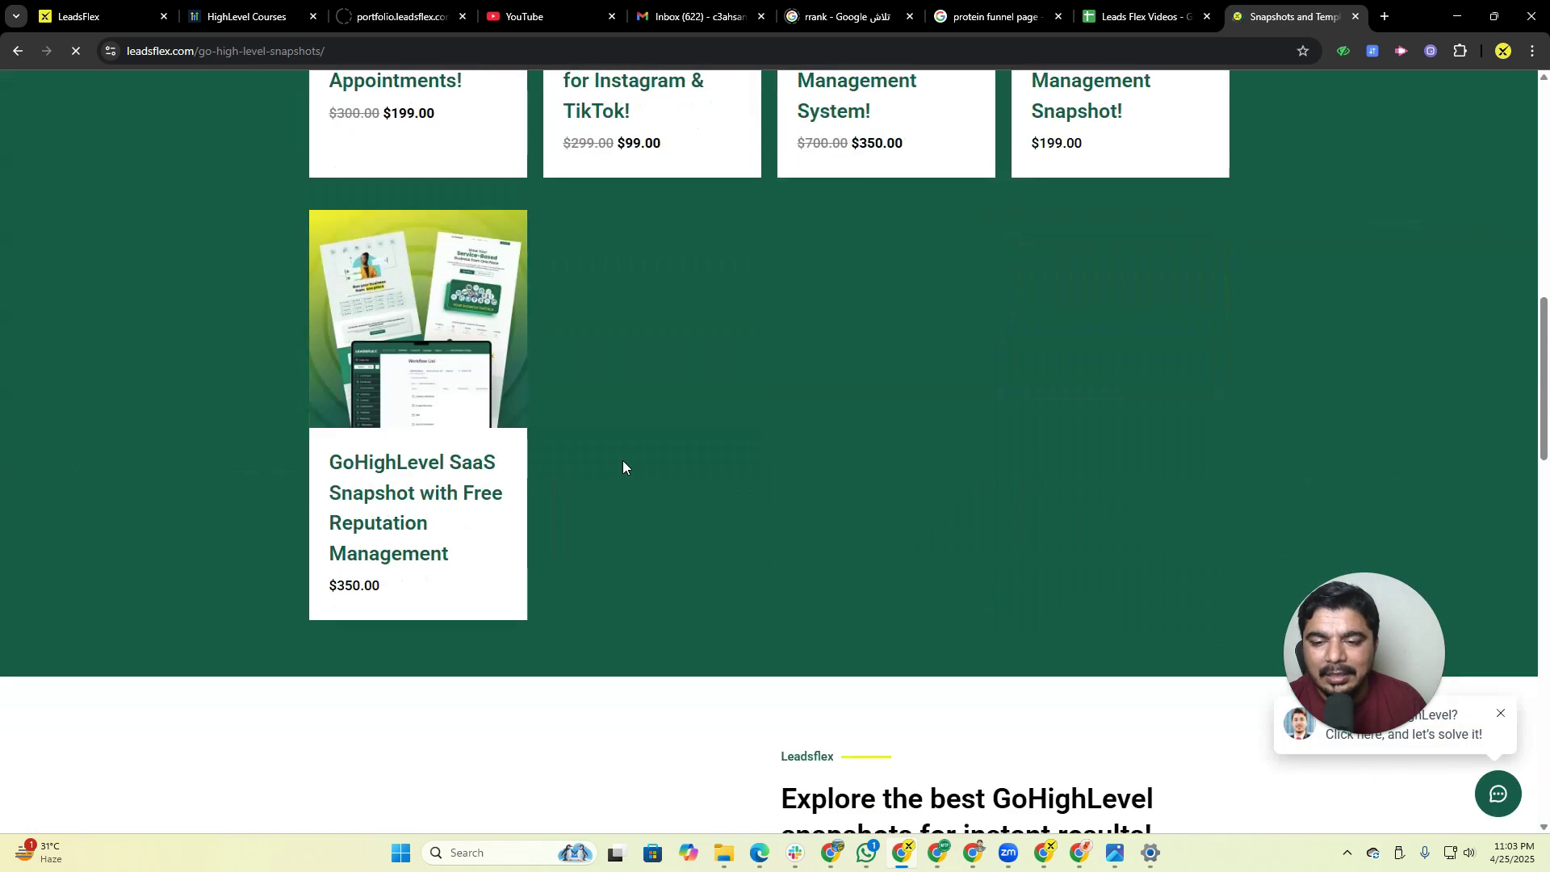
{"action": "scroll", "coordinate": [622, 460], "scroll_direction": "up", "scroll_amount": 6}
{"action": "scroll", "coordinate": [639, 467], "scroll_direction": "up", "scroll_amount": 5}
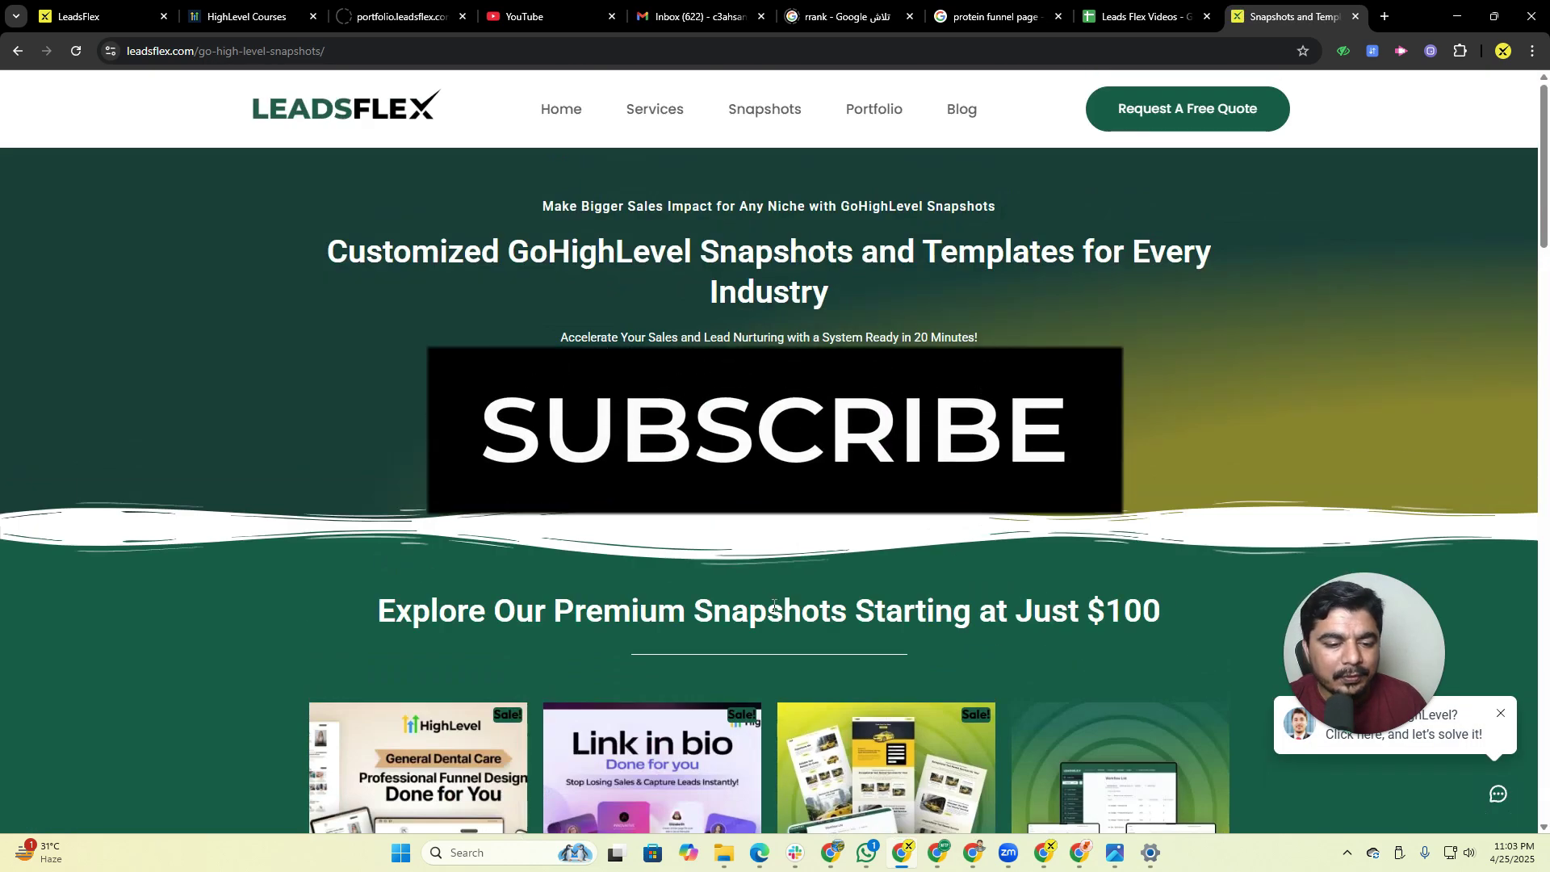